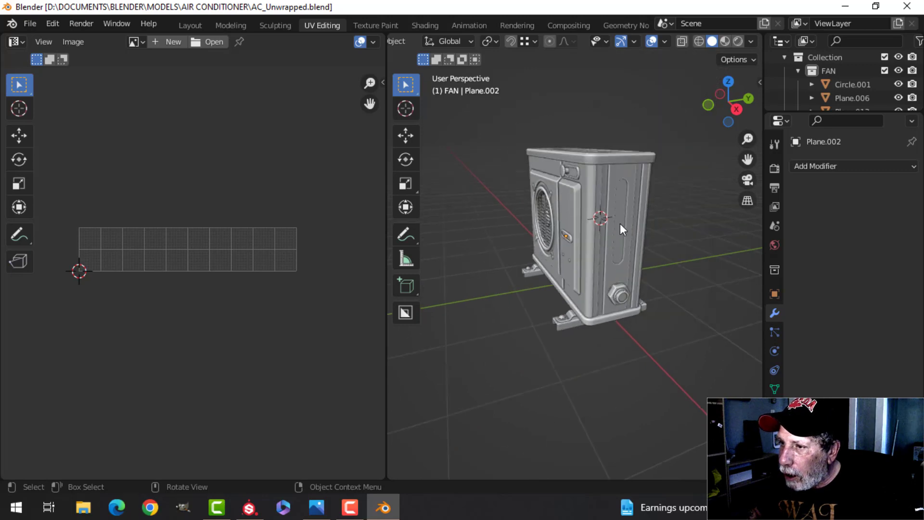
Select all parts of the air conditioner and enter Edit Mode to display their UVs
middle_drag(620, 223, 633, 235)
scroll(268, 313, up, 2)
middle_drag(259, 316, 299, 301)
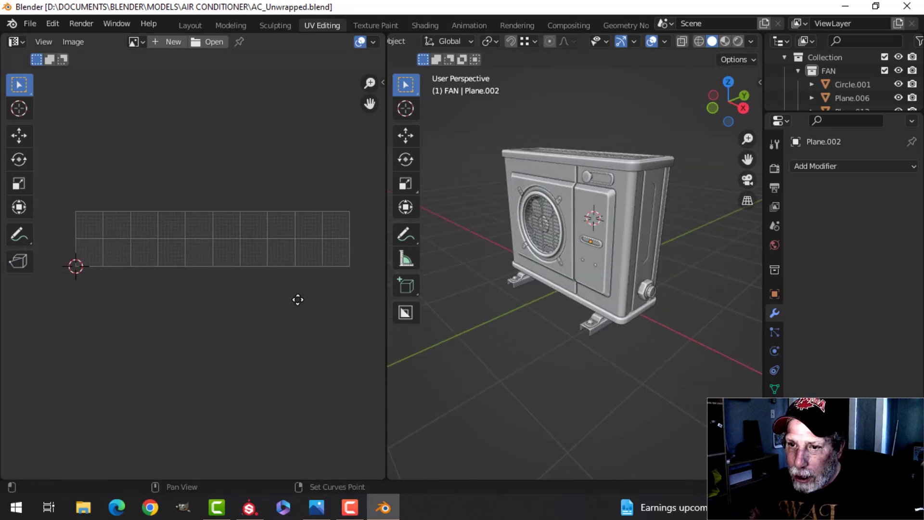
scroll(283, 305, up, 3)
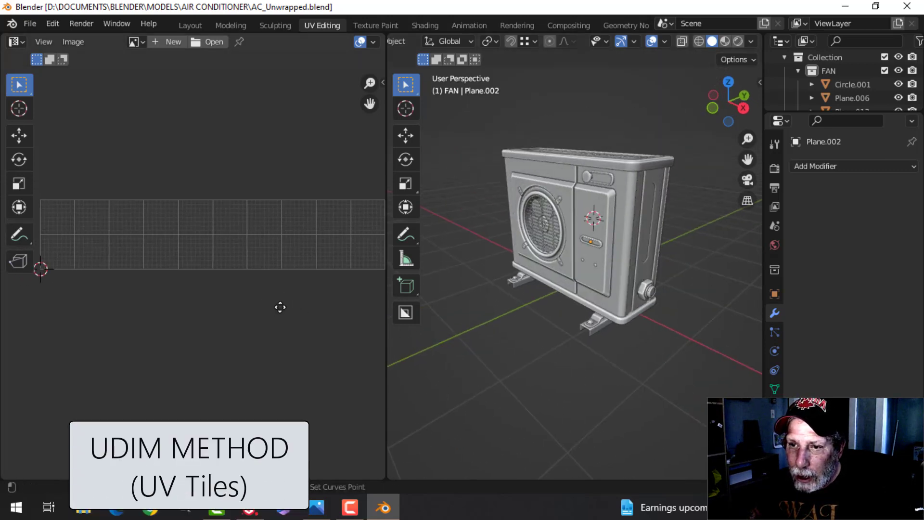
scroll(278, 310, down, 2)
key(a)
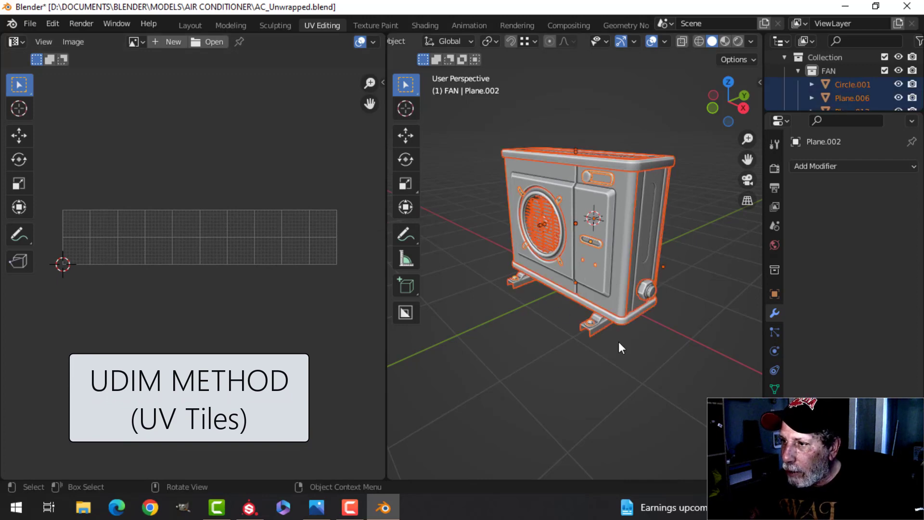
key(Tab)
Maximize the UV editor with the full row of UV tiles in view
scroll(146, 350, up, 3)
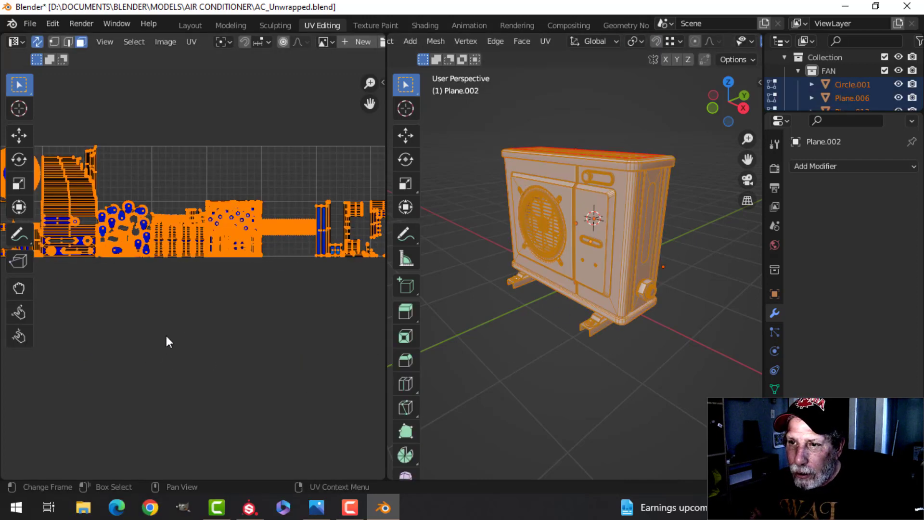
scroll(359, 43, down, 5)
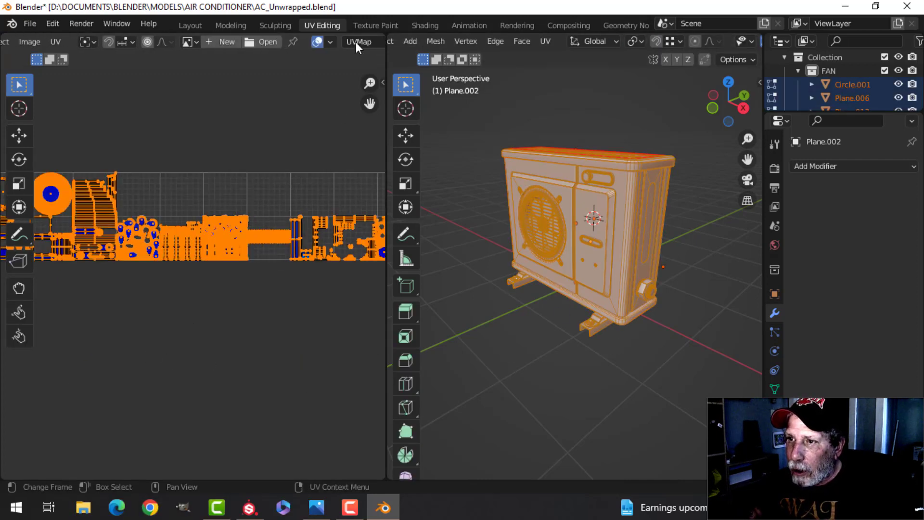
click(329, 41)
click(246, 83)
scroll(225, 302, down, 2)
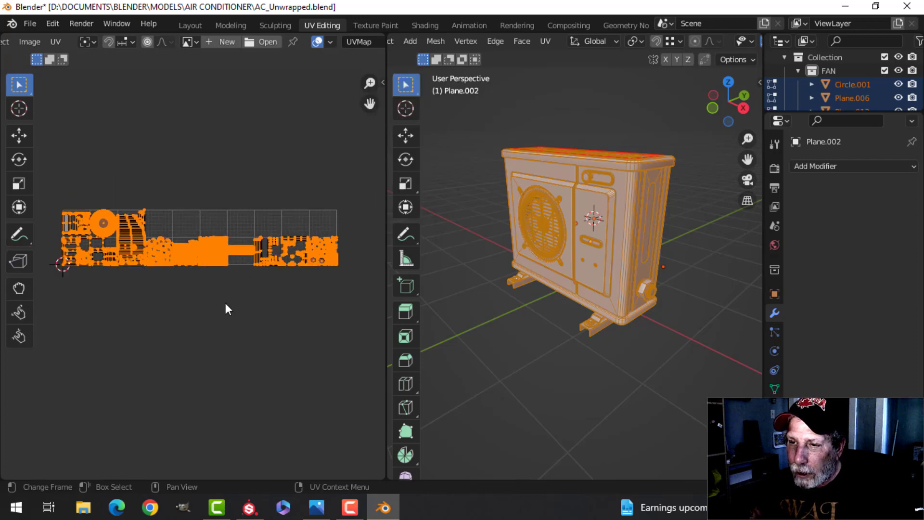
key(ctrl+space)
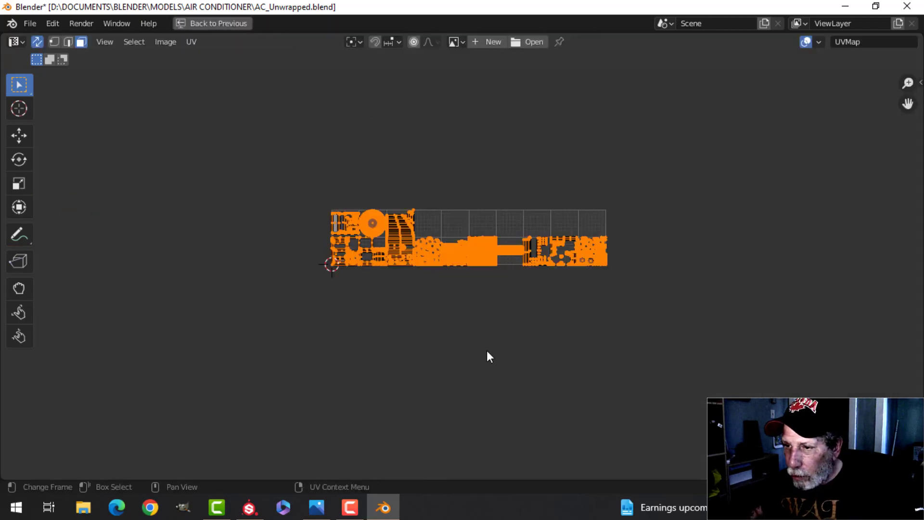
Deselect the UVs and examine how the islands are distributed across the UDIM tiles, from the first tile to the last
scroll(462, 364, up, 3)
click(463, 358)
scroll(460, 273, up, 3)
shift+middle_drag(354, 342, 435, 351)
scroll(454, 355, down, 1)
scroll(436, 351, up, 1)
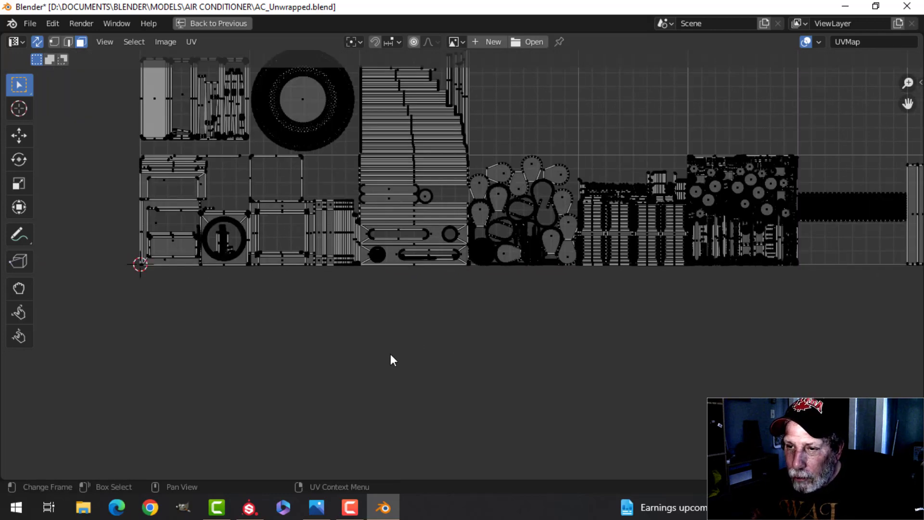
scroll(391, 354, up, 1)
scroll(388, 354, down, 1)
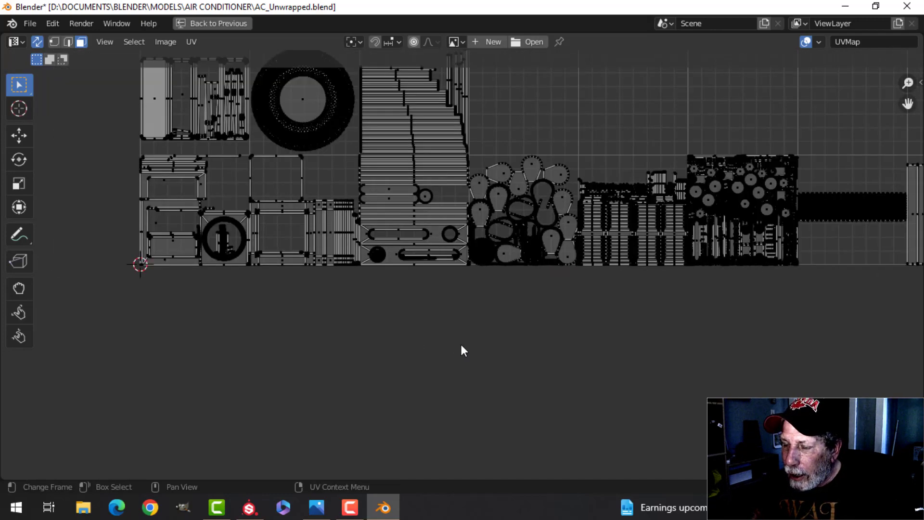
middle_drag(571, 362, 412, 374)
scroll(553, 353, down, 1)
middle_drag(553, 352, 380, 348)
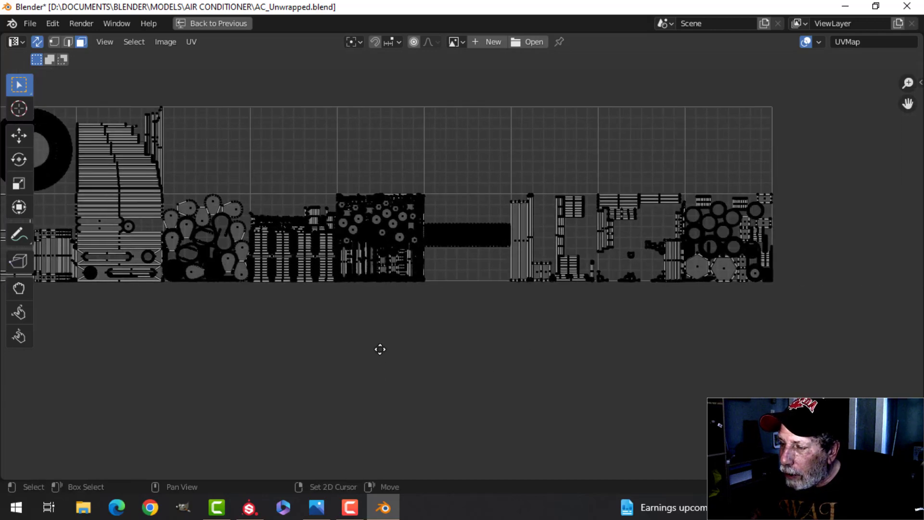
scroll(443, 355, up, 4)
scroll(440, 355, down, 1)
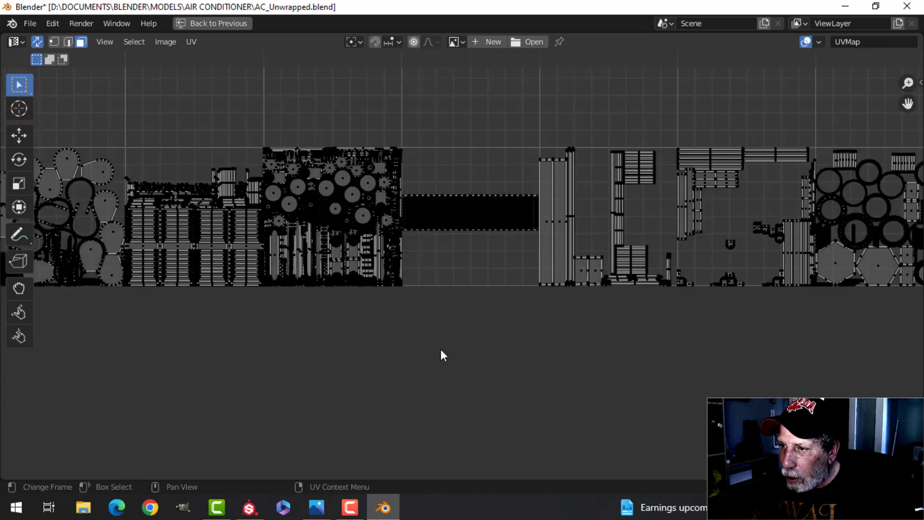
scroll(722, 354, down, 1)
middle_drag(810, 352, 644, 332)
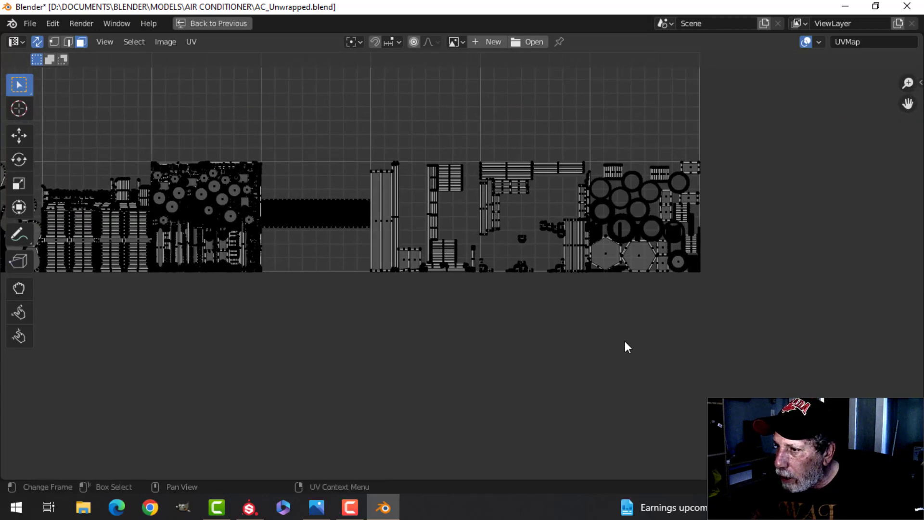
scroll(613, 345, up, 1)
scroll(578, 348, down, 3)
middle_drag(365, 341, 574, 339)
middle_drag(381, 314, 465, 330)
scroll(442, 326, up, 2)
middle_drag(390, 330, 503, 362)
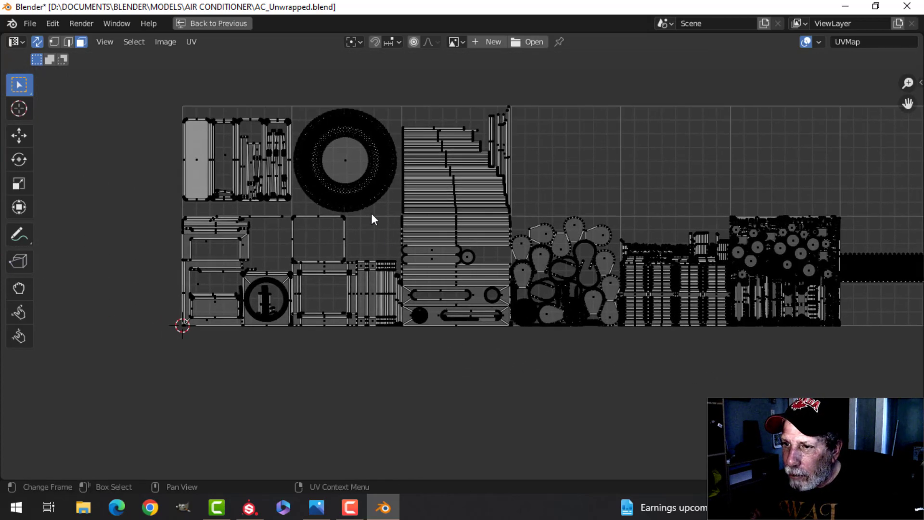
scroll(420, 375, up, 1)
scroll(420, 375, down, 1)
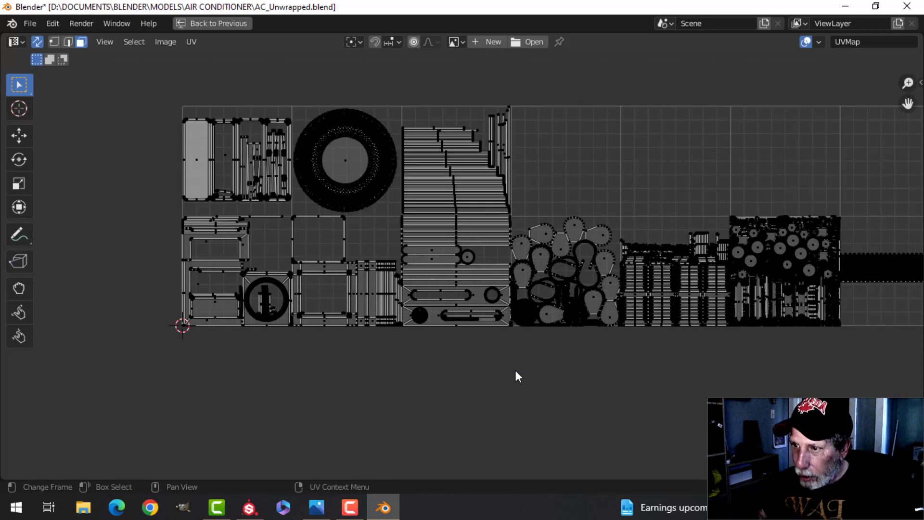
Restore the split workspace and return to Object Mode with every object deselected
key(ctrl)
key(ctrl+space)
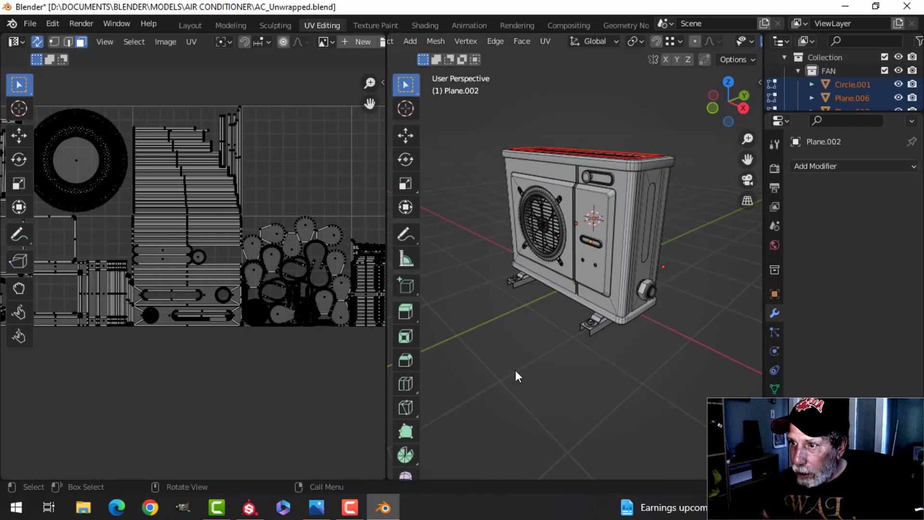
scroll(624, 223, down, 1)
middle_drag(625, 223, 604, 231)
key(Tab)
middle_drag(656, 243, 596, 224)
key(alt+a)
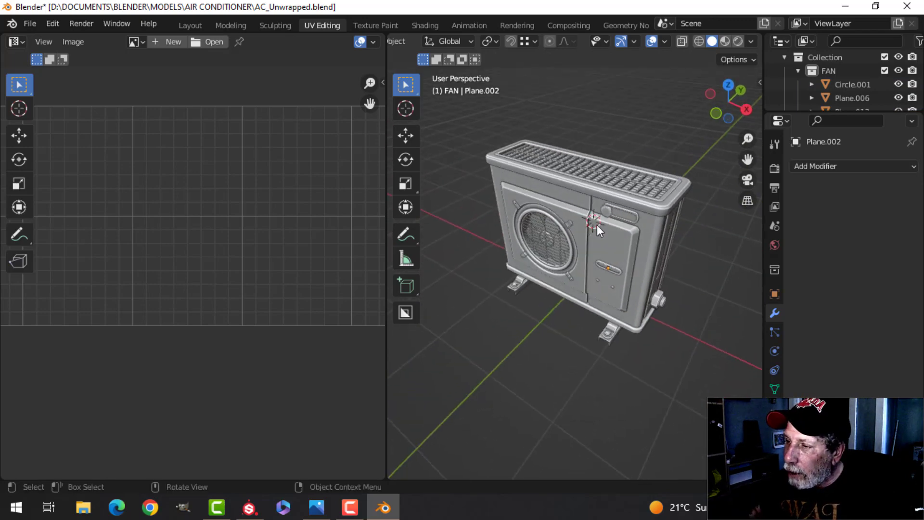
middle_drag(600, 265, 619, 251)
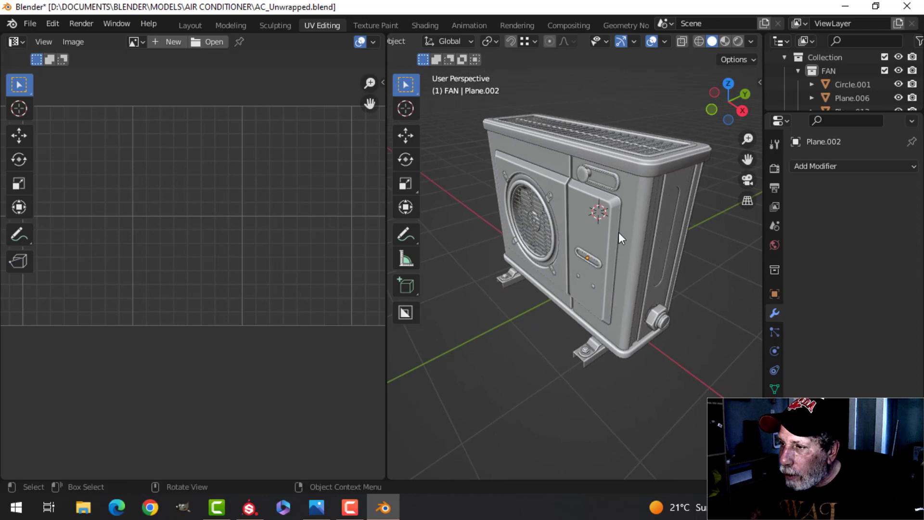
Select the front casing and inspect the air conditioner's front and side panels
click(637, 282)
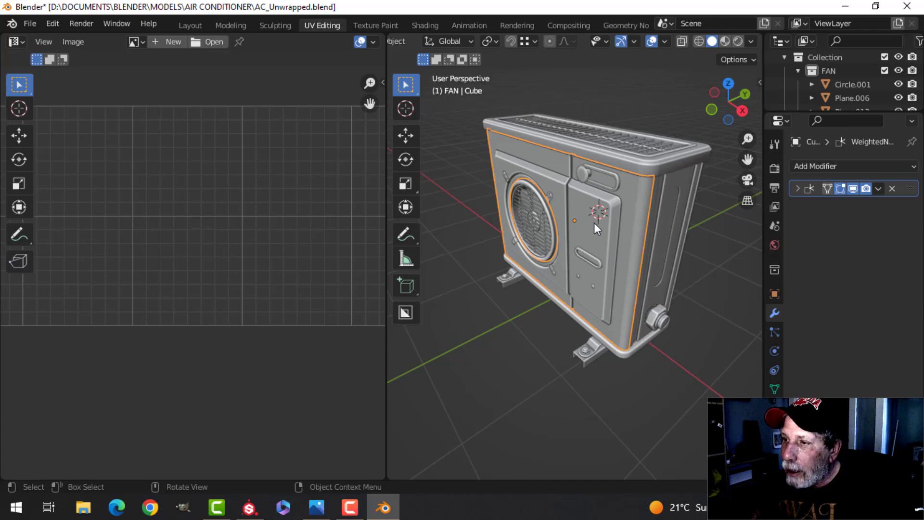
middle_drag(590, 222, 552, 230)
scroll(656, 218, up, 3)
middle_drag(656, 218, 605, 225)
scroll(563, 221, down, 3)
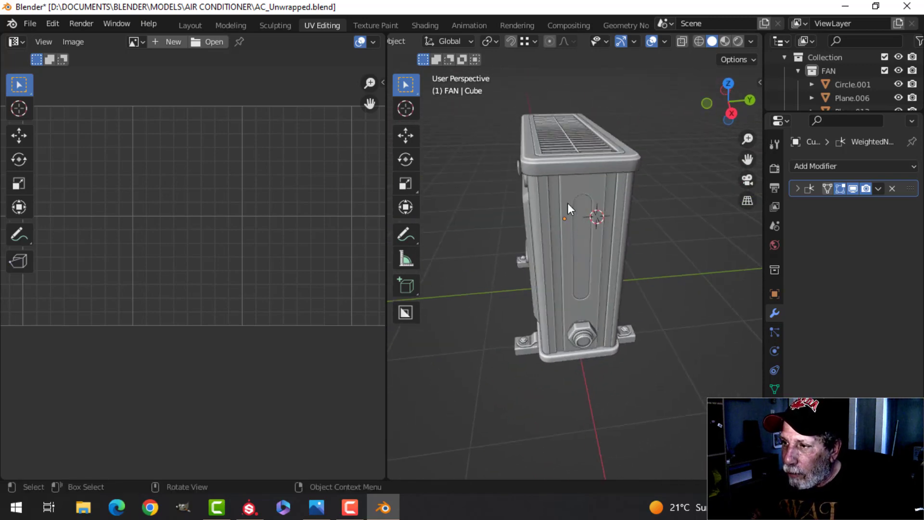
middle_drag(622, 195, 542, 246)
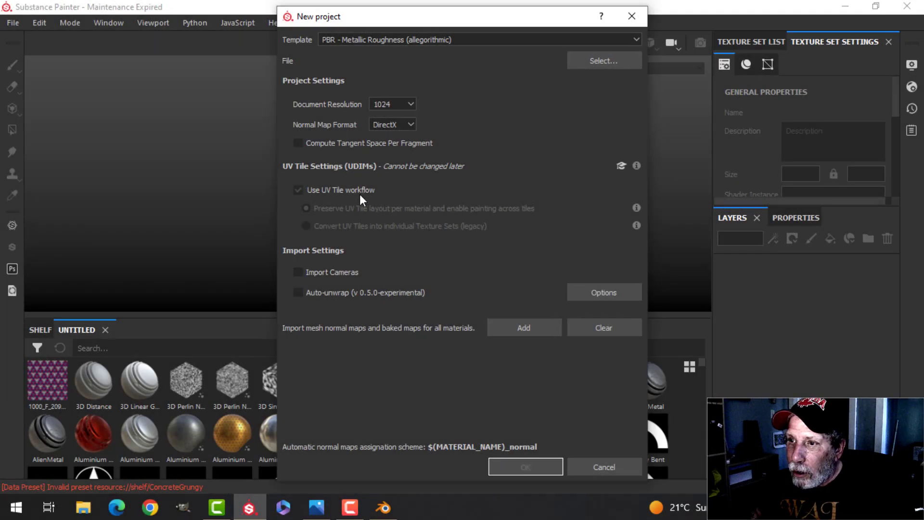
Configure the new project with OpenGL normal maps, tangent space computed per fragment and the UV Tile workflow enabled
click(391, 125)
click(392, 144)
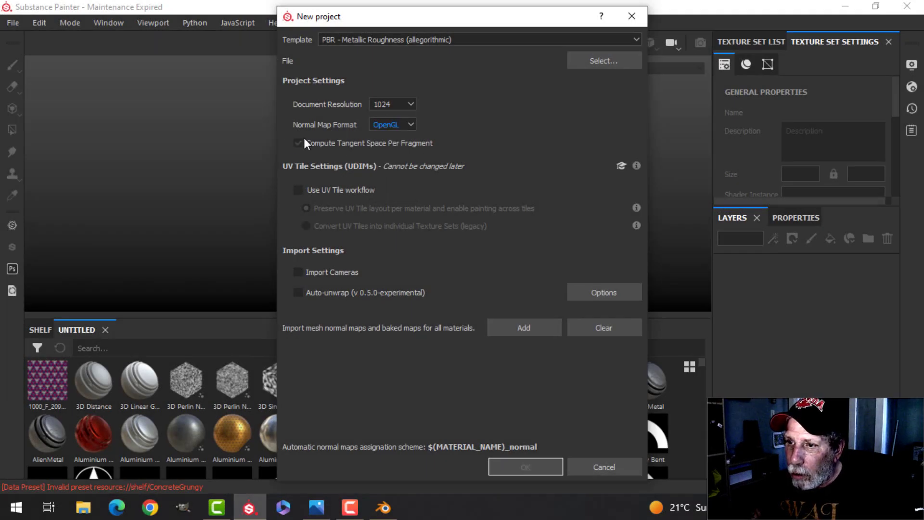
click(298, 190)
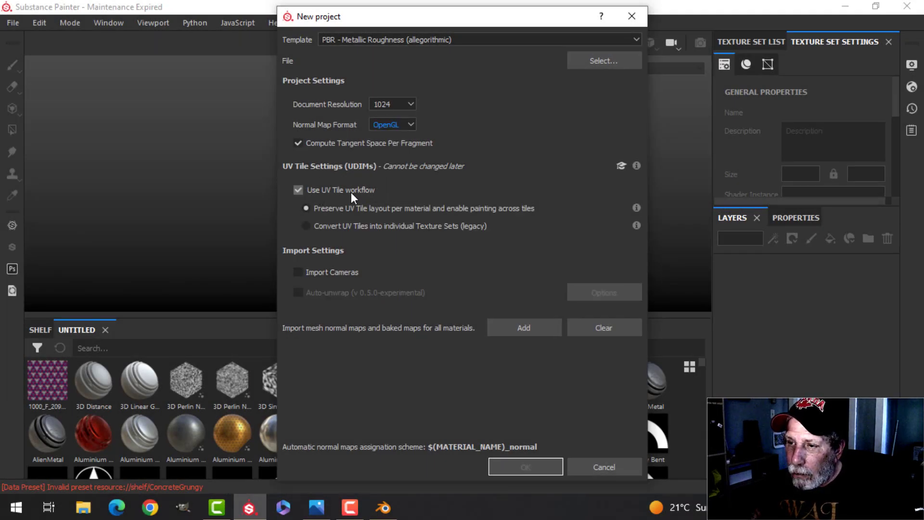
Choose AC_Complete.fbx from the BLENDER/MODELS/AIR CONDITIONER/EXPORT folder as the project mesh
click(589, 62)
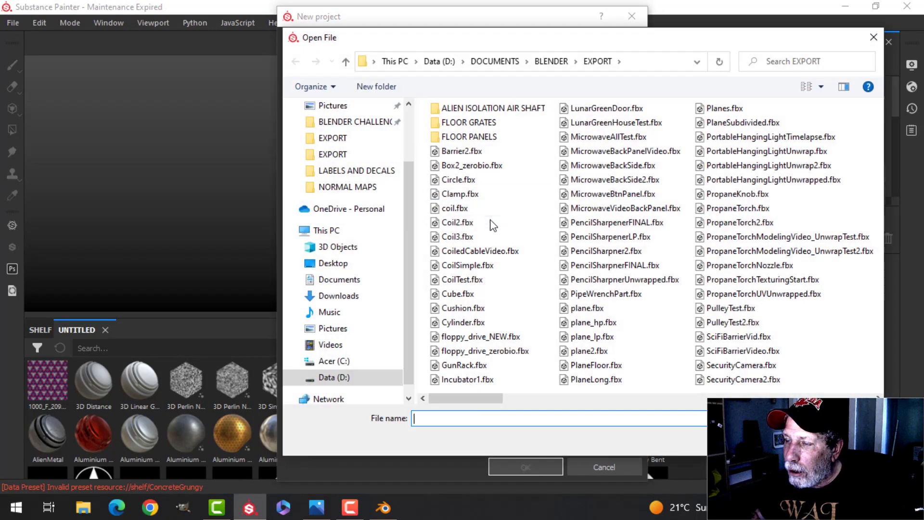
click(551, 62)
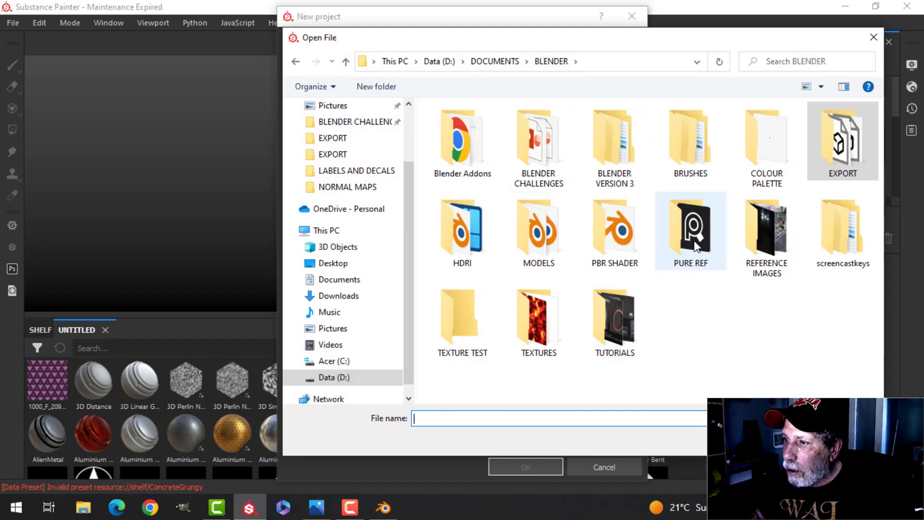
double_click(539, 247)
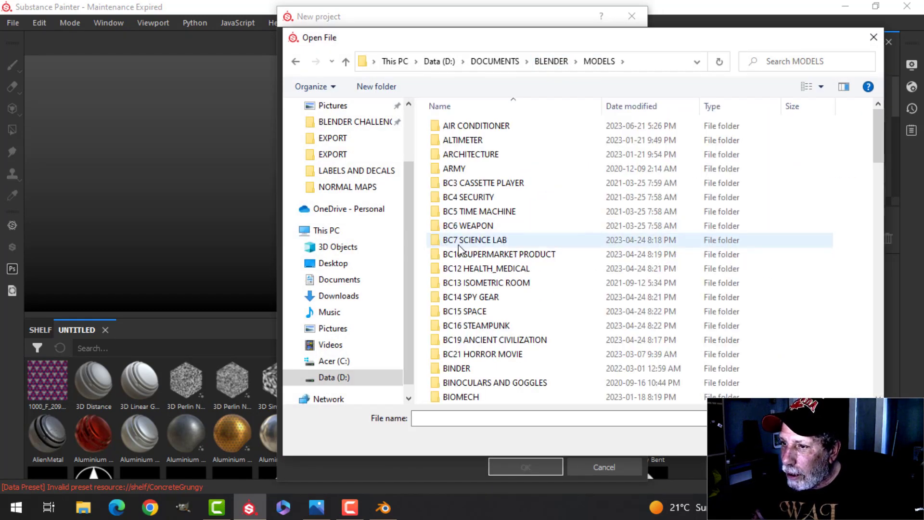
scroll(459, 249, down, 11)
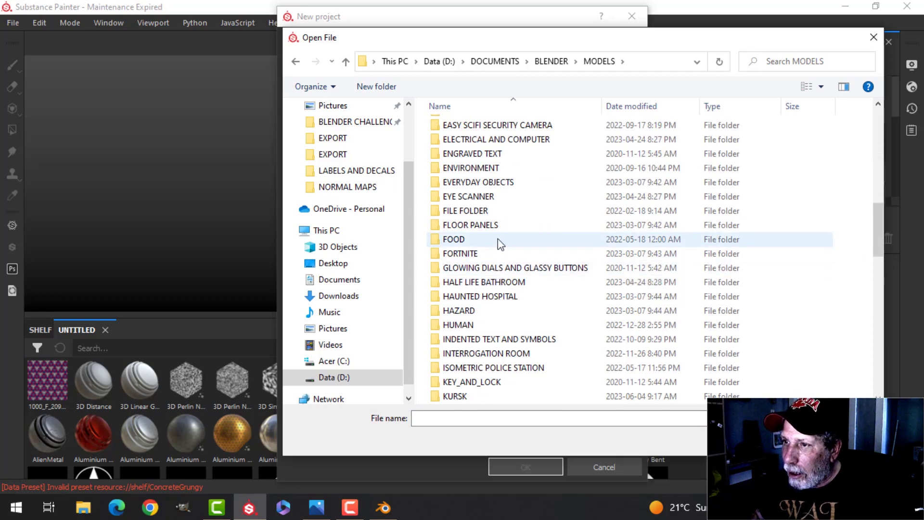
scroll(500, 245, up, 11)
double_click(469, 126)
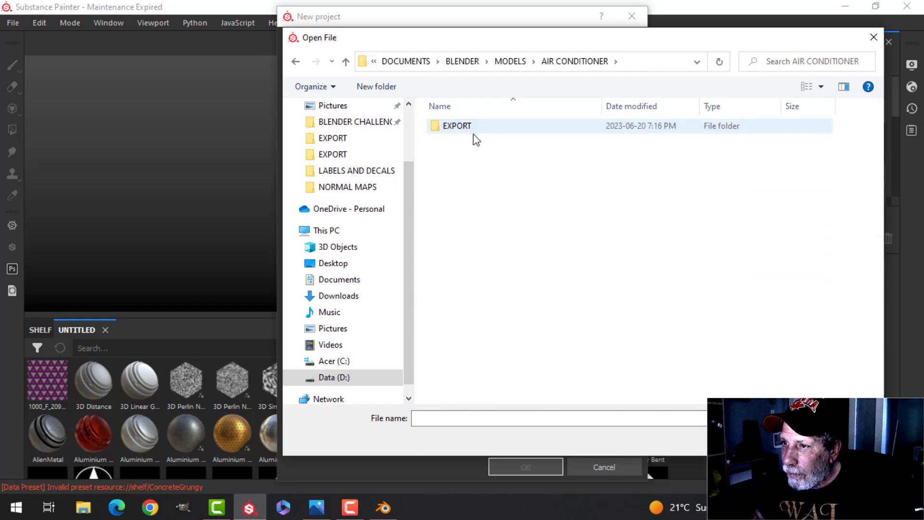
double_click(463, 128)
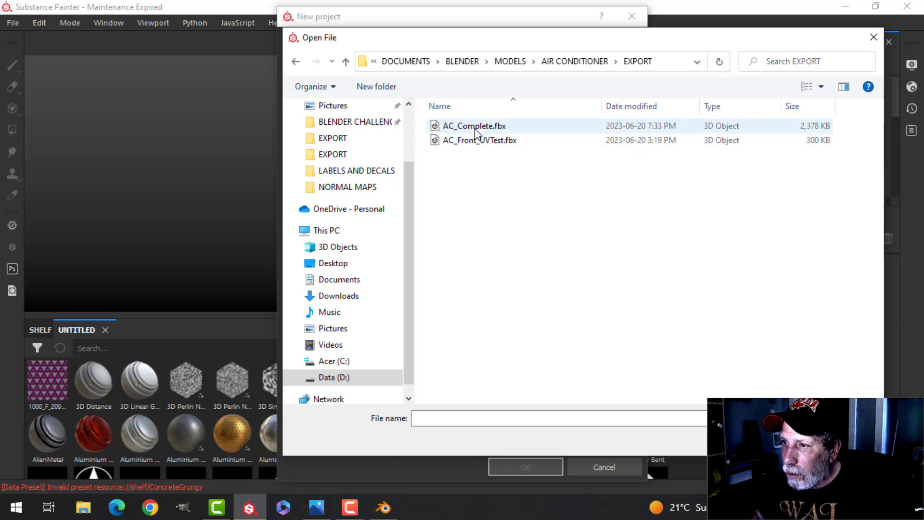
click(475, 127)
click(803, 439)
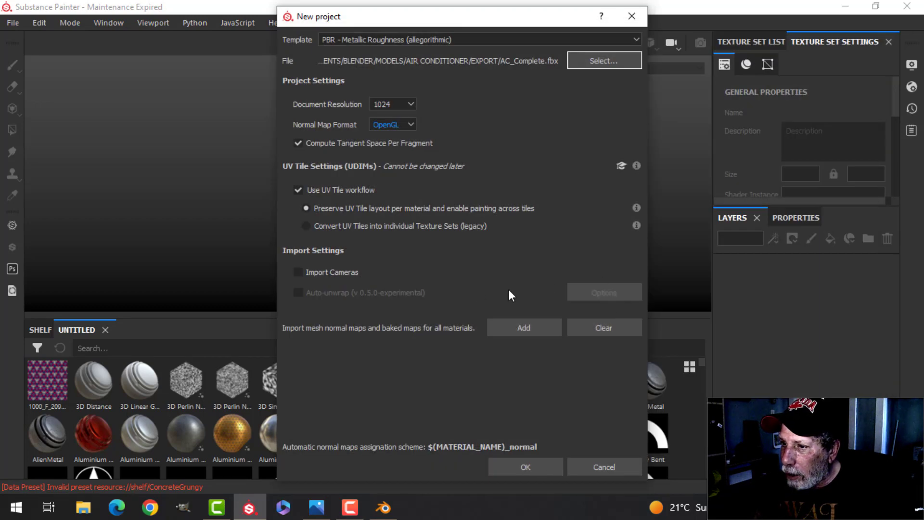
Create the project and view the imported air conditioner from the front
click(534, 467)
click(526, 466)
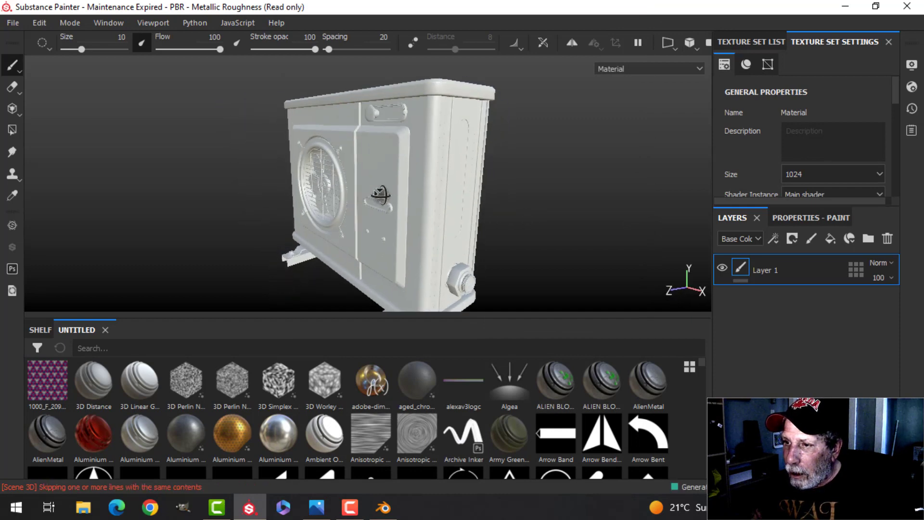
alt+drag(381, 194, 457, 207)
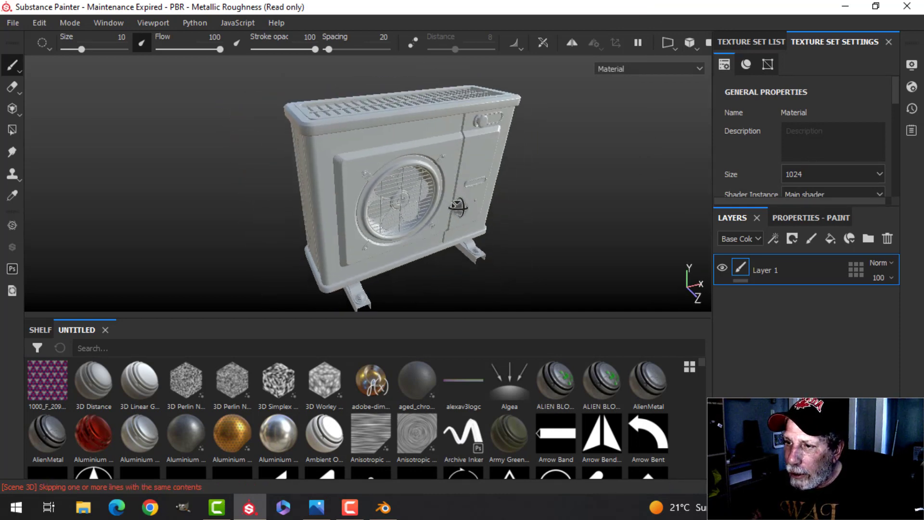
alt+middle_drag(465, 208, 435, 202)
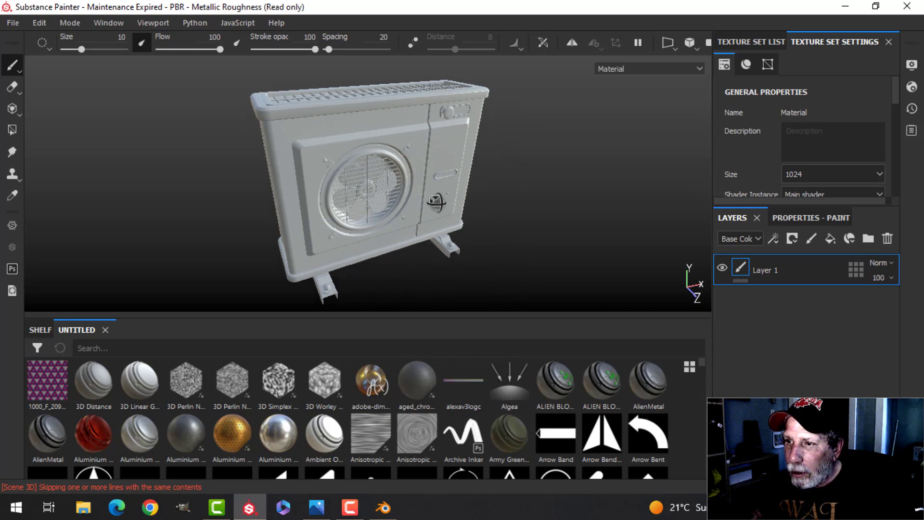
Rename the Material texture set to AC
click(761, 42)
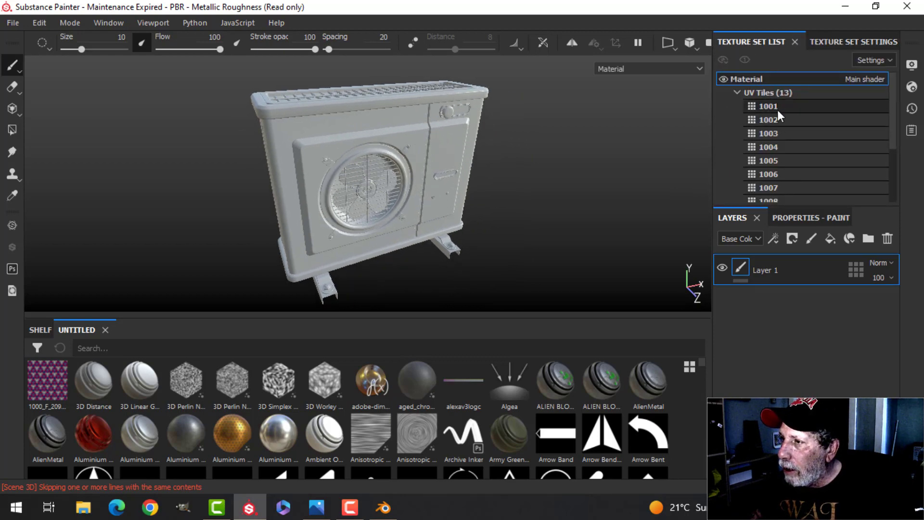
double_click(757, 76)
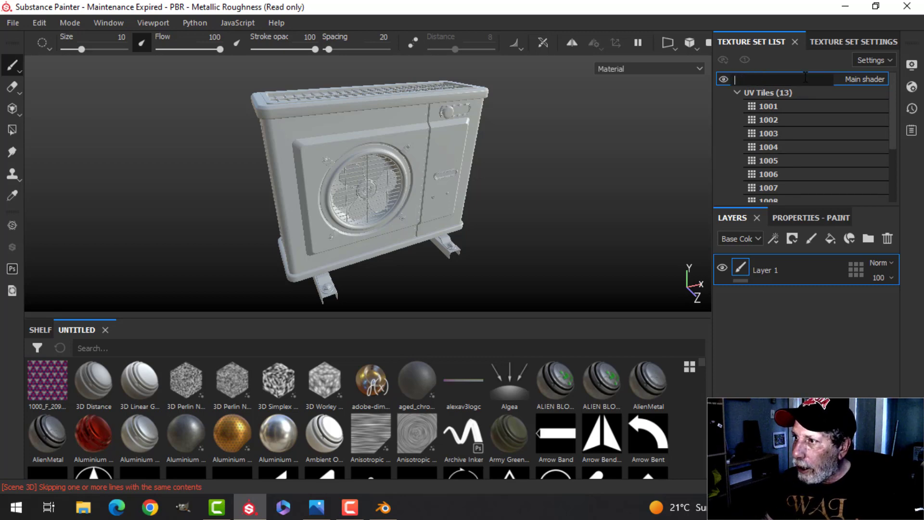
key(Return)
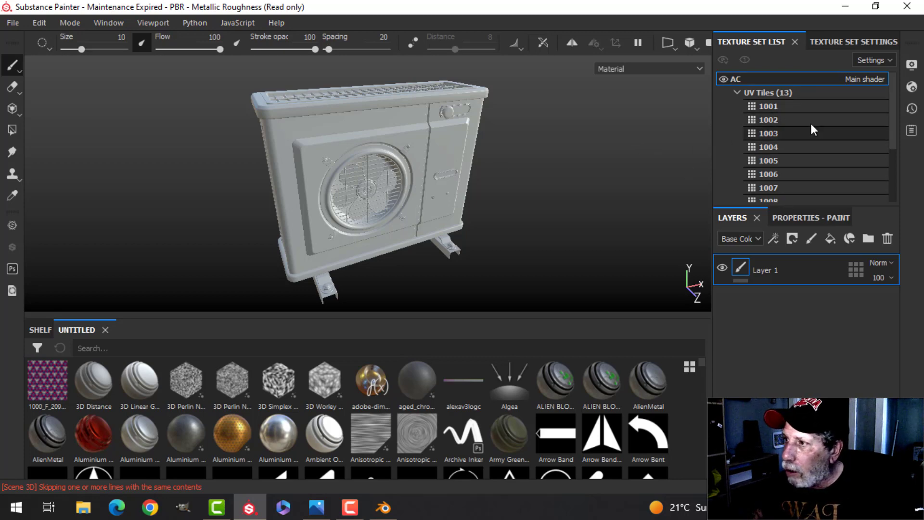
Bake the mesh maps for all UV tiles at an output size of 2048, leaving out the ID map
click(845, 42)
drag(898, 84, 887, 155)
click(852, 147)
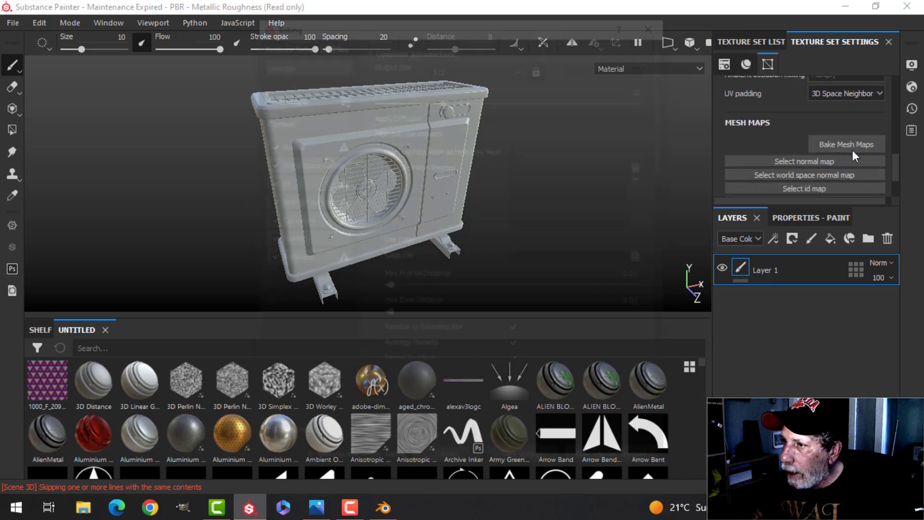
click(477, 64)
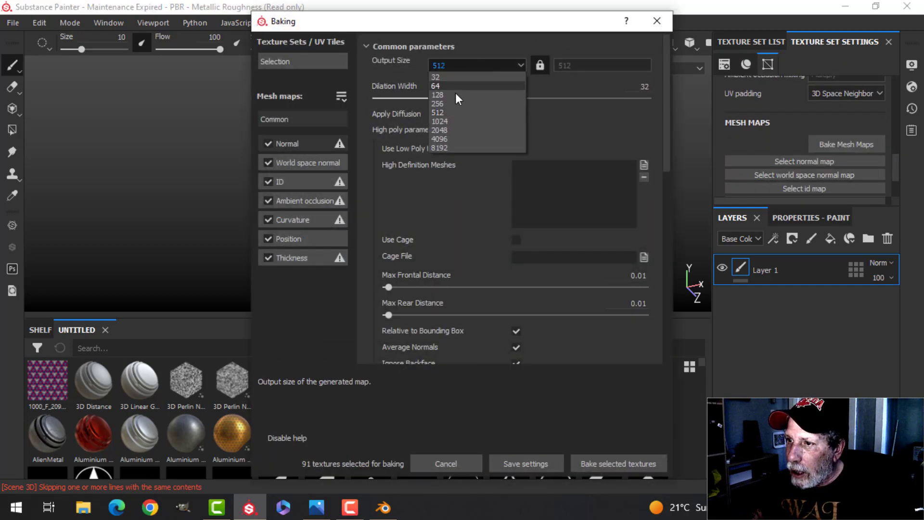
click(454, 130)
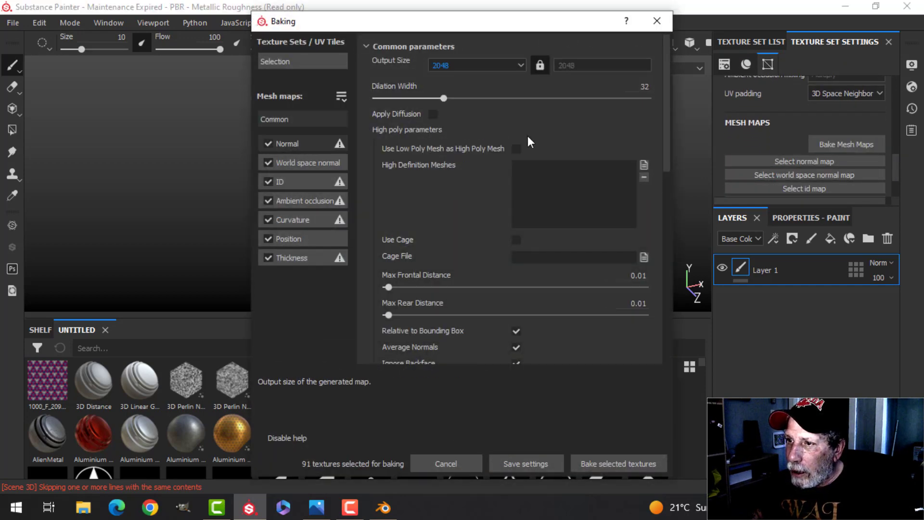
click(268, 182)
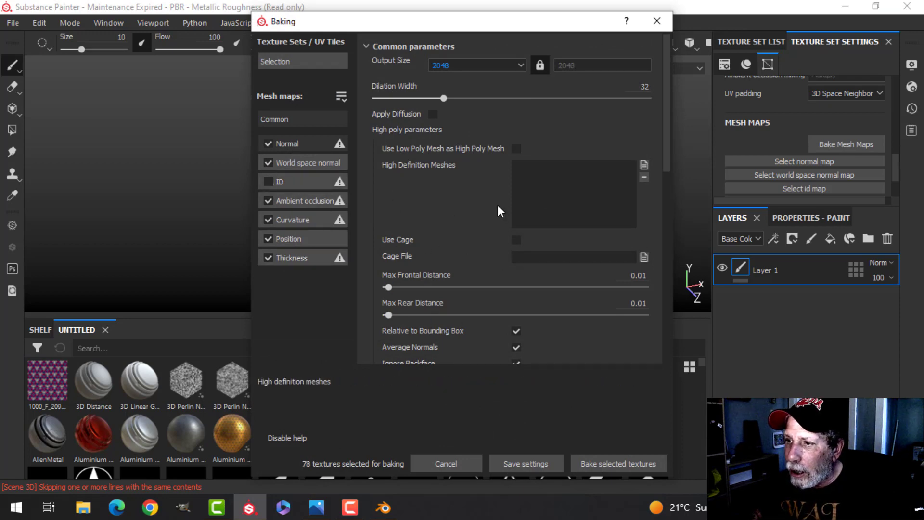
click(619, 465)
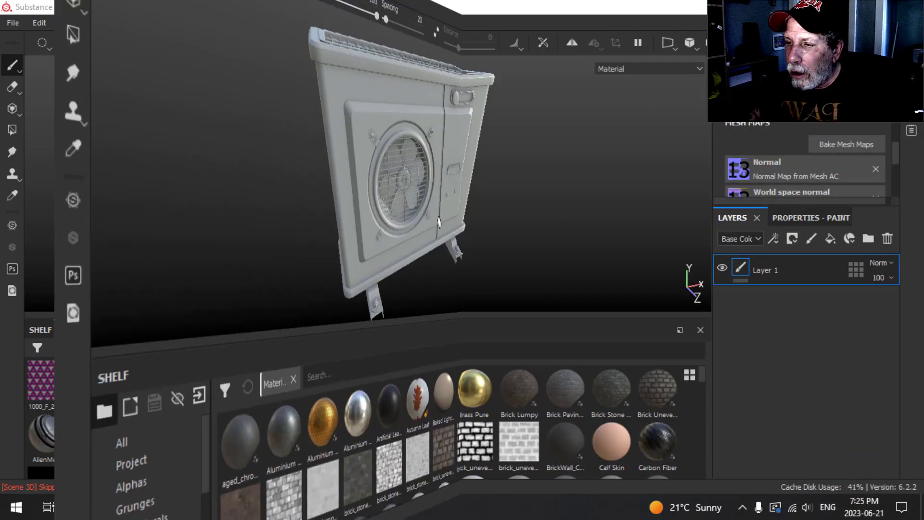
Delete the default paint layer Layer 1 and add a fill layer in its place
alt+drag(450, 201, 474, 231)
alt+drag(368, 274, 523, 188)
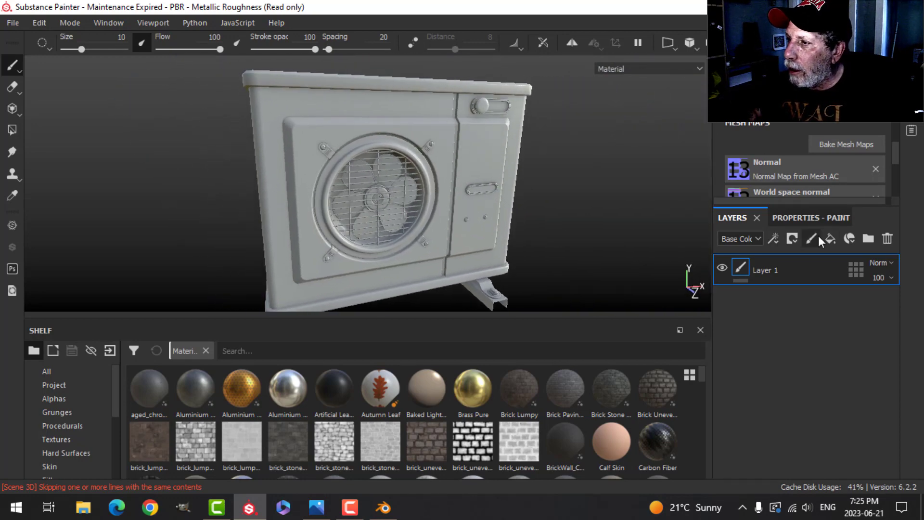
click(892, 239)
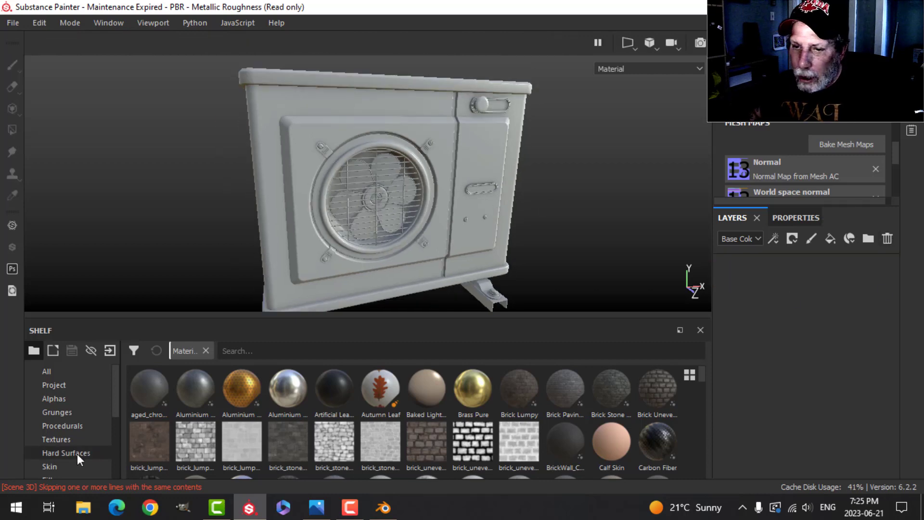
click(830, 238)
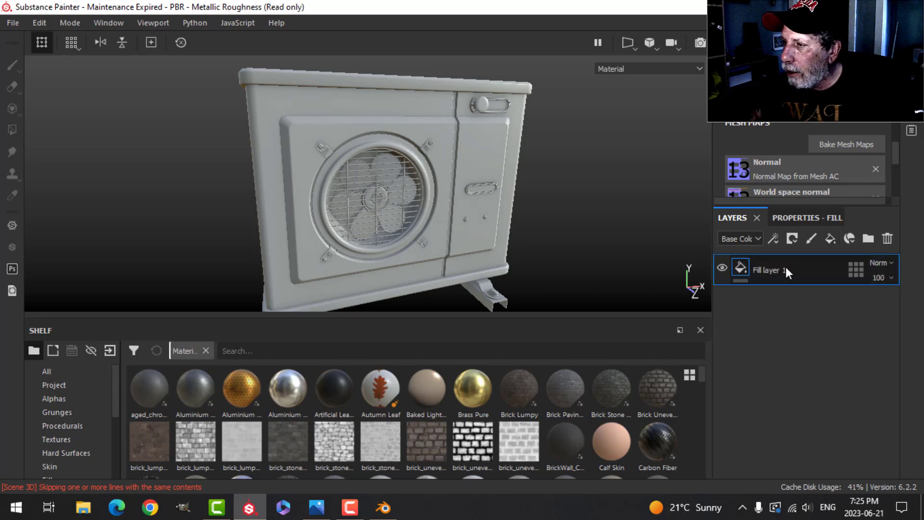
Turn off the normal and height channels of the fill layer, keeping color, roughness and metallic active
click(800, 217)
scroll(803, 343, down, 3)
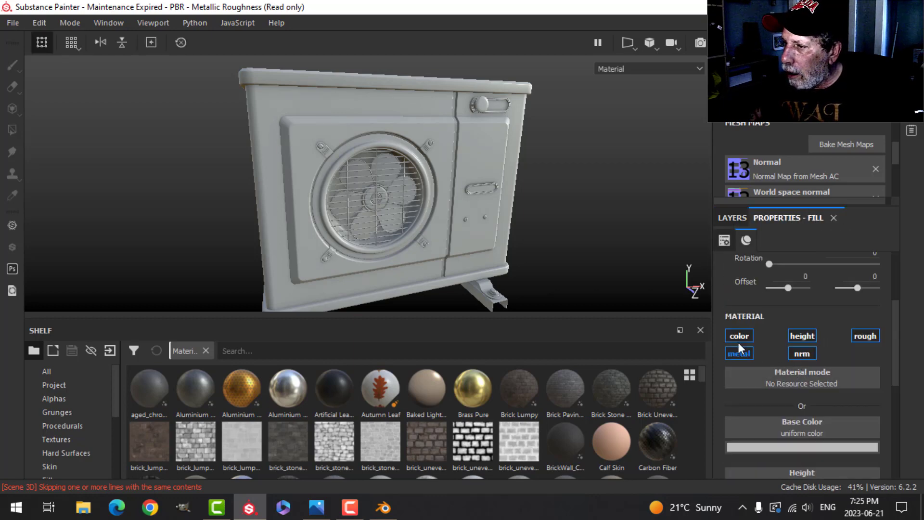
click(804, 355)
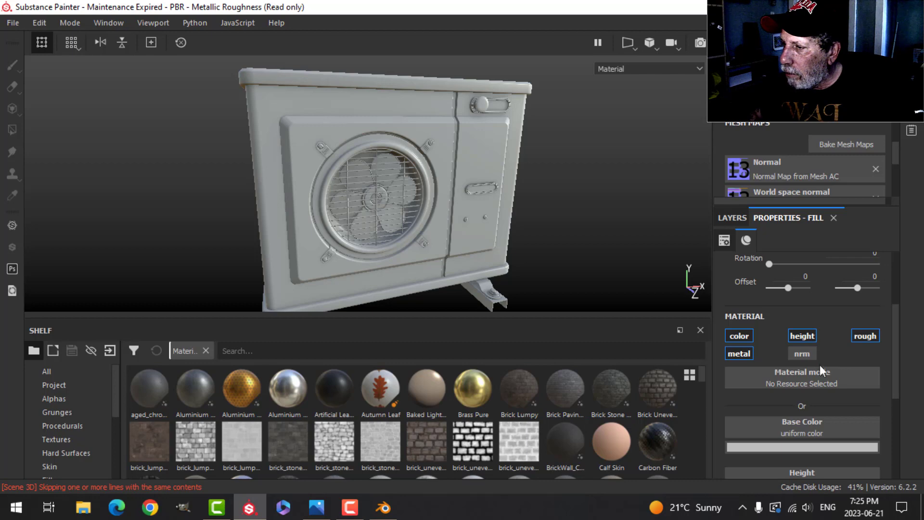
click(800, 336)
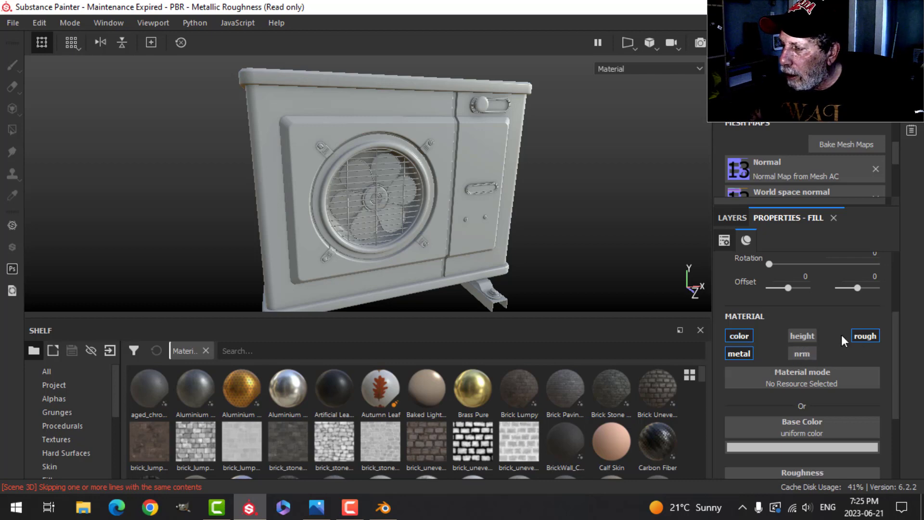
Set the fill layer's base color to a light grey
click(789, 447)
click(738, 351)
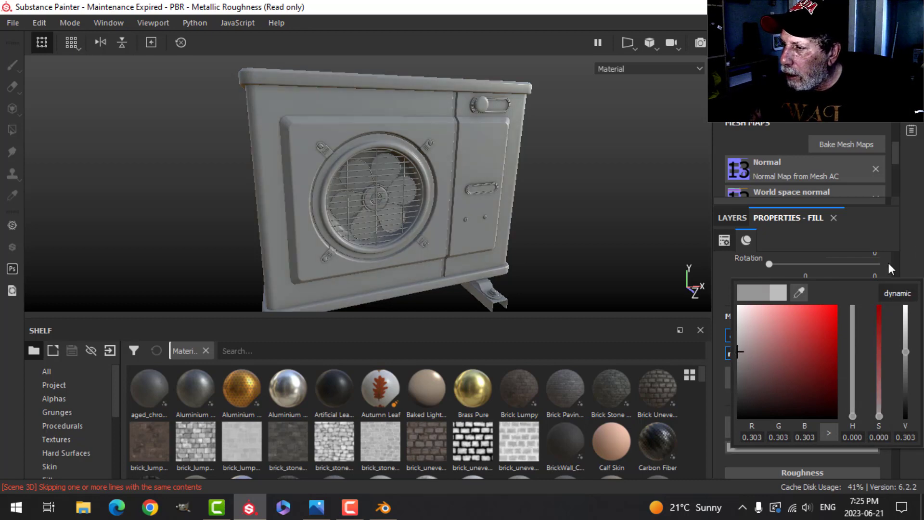
drag(738, 342, 733, 336)
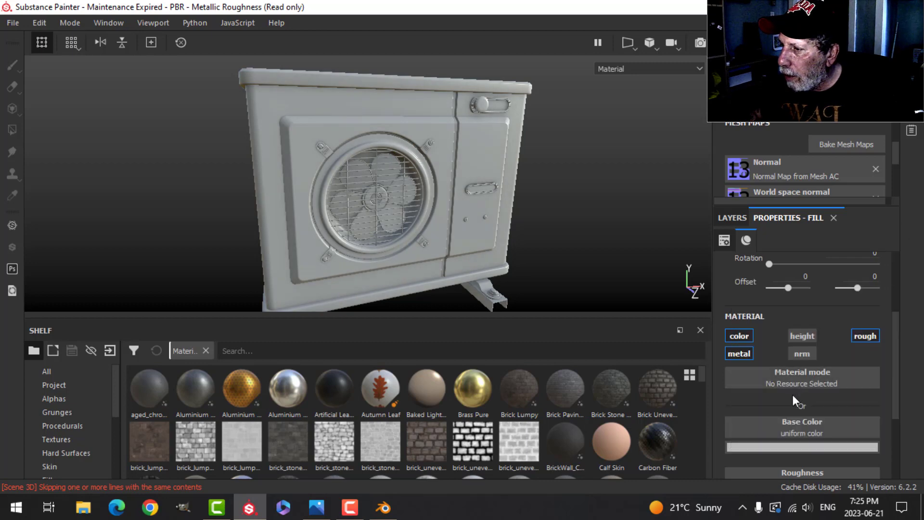
Lower the fill layer's roughness to about 0.14 for a glossier surface
scroll(792, 395, down, 3)
drag(767, 395, 757, 397)
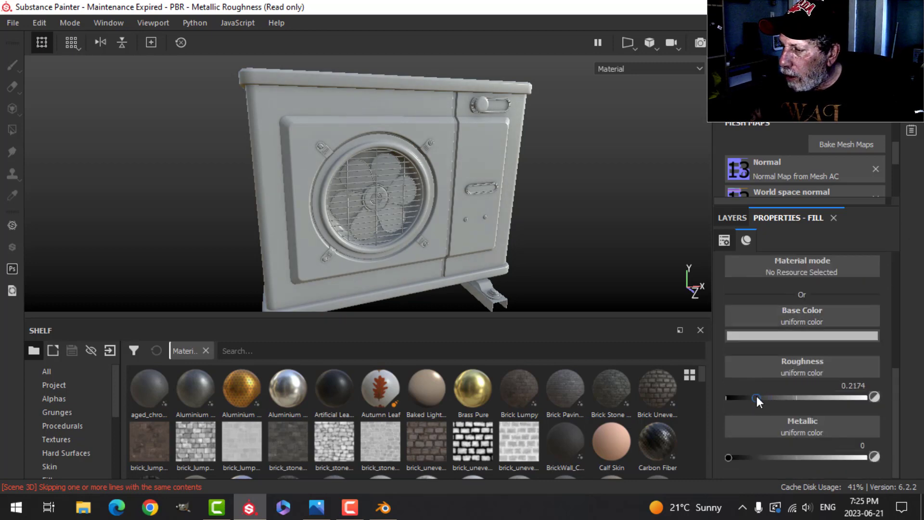
scroll(537, 249, up, 2)
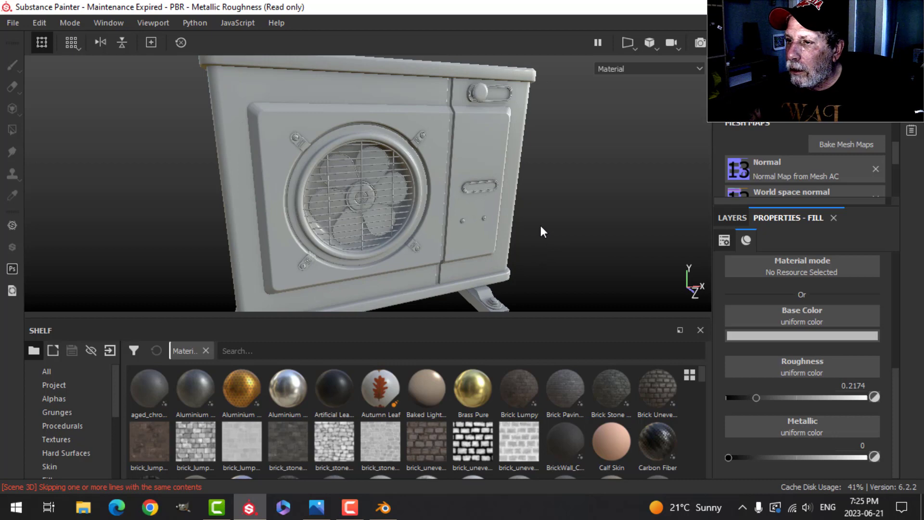
alt+drag(543, 236, 565, 230)
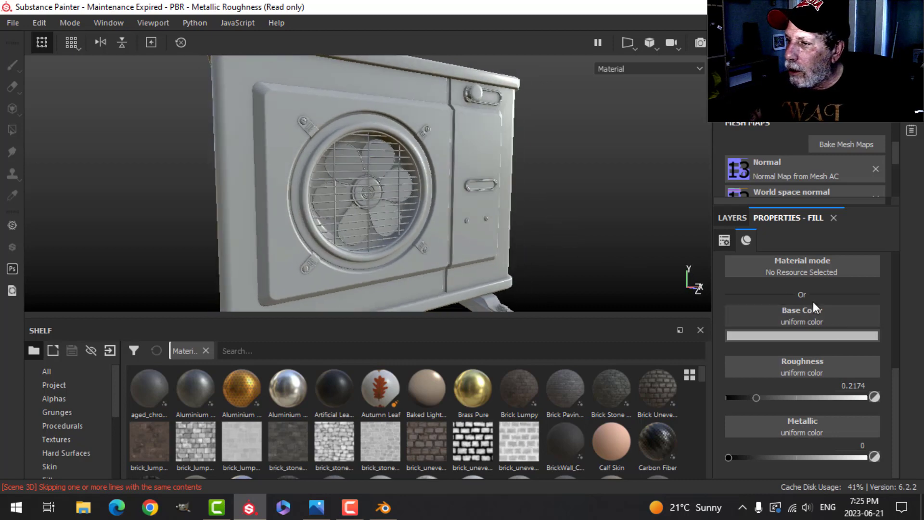
drag(758, 398, 746, 391)
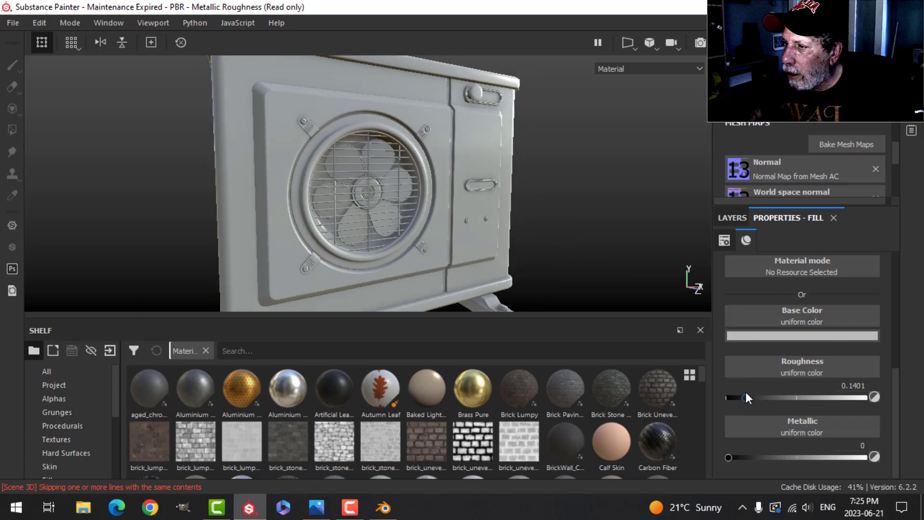
Add a filter to the fill layer and choose MatFinish Rough for it
click(733, 218)
right_click(748, 269)
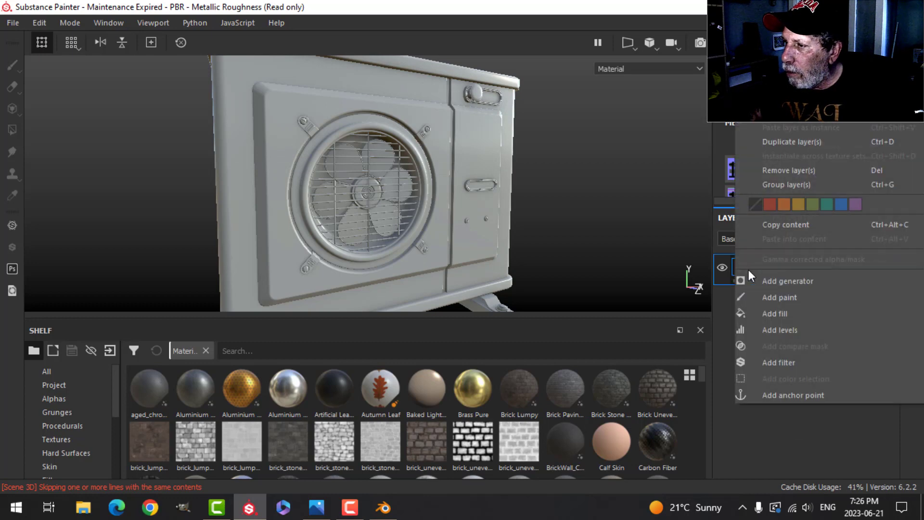
click(768, 362)
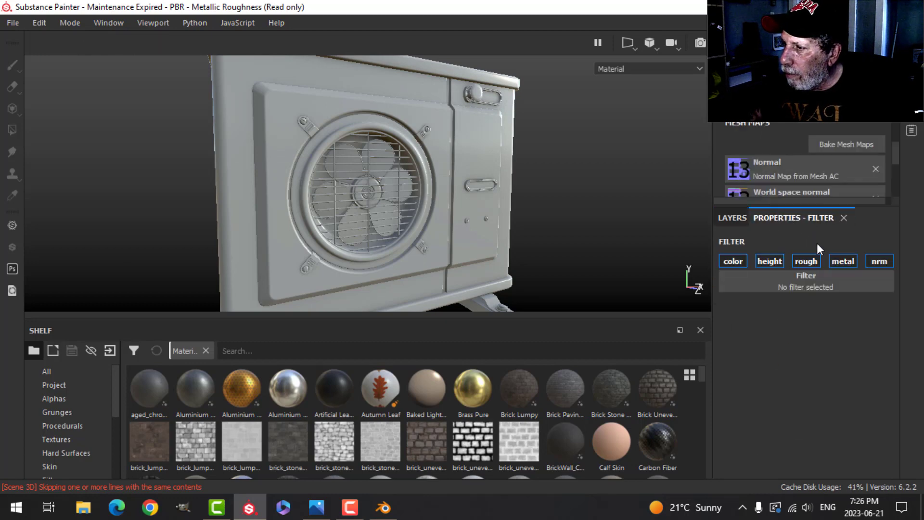
click(815, 287)
scroll(850, 407, down, 5)
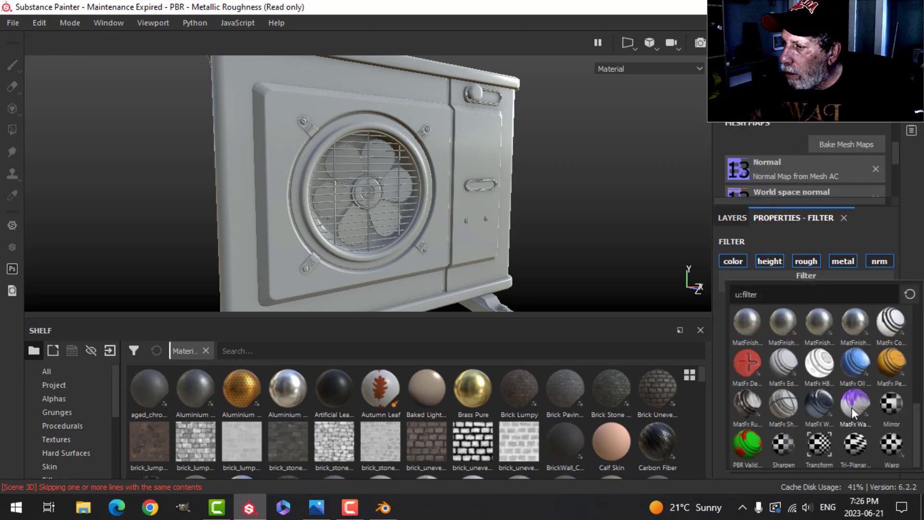
click(853, 325)
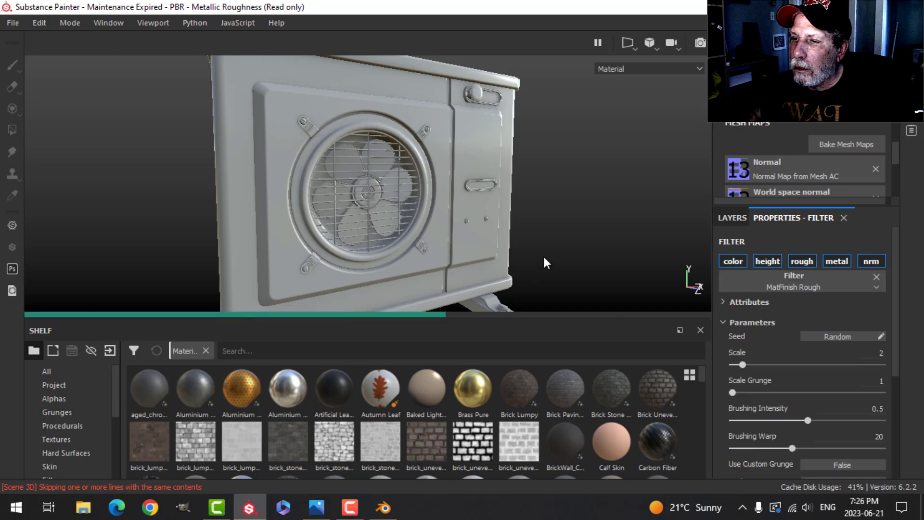
Set the MatFinish Rough filter's Scale Grunge to 4 and its Brushing Intensity to 0.24
alt+drag(557, 276, 580, 258)
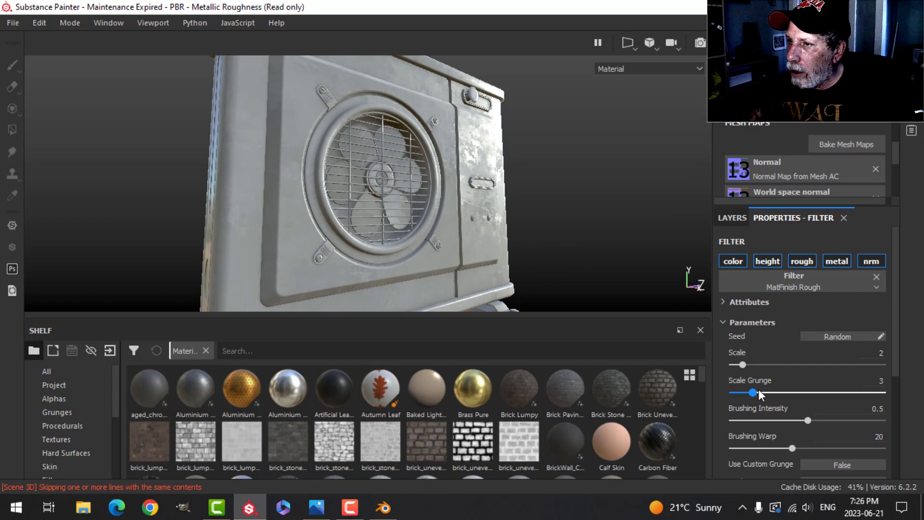
drag(758, 392, 763, 393)
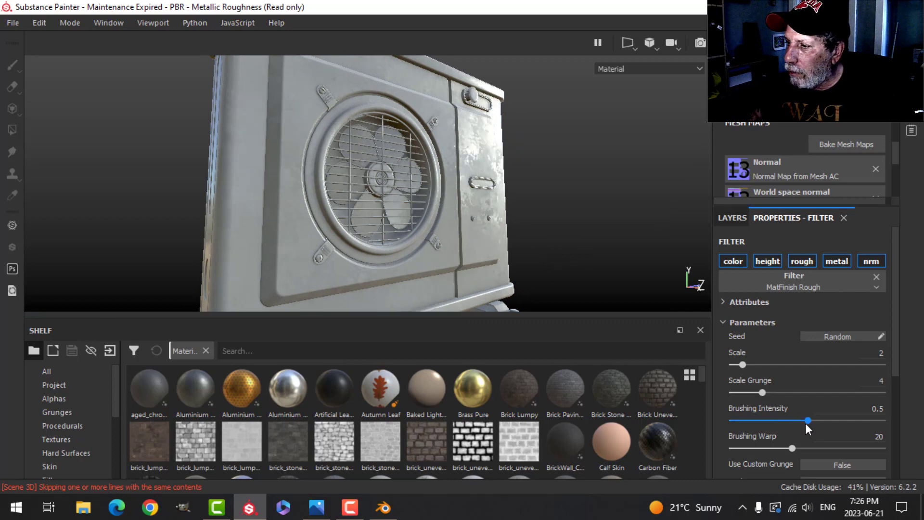
drag(807, 421, 768, 420)
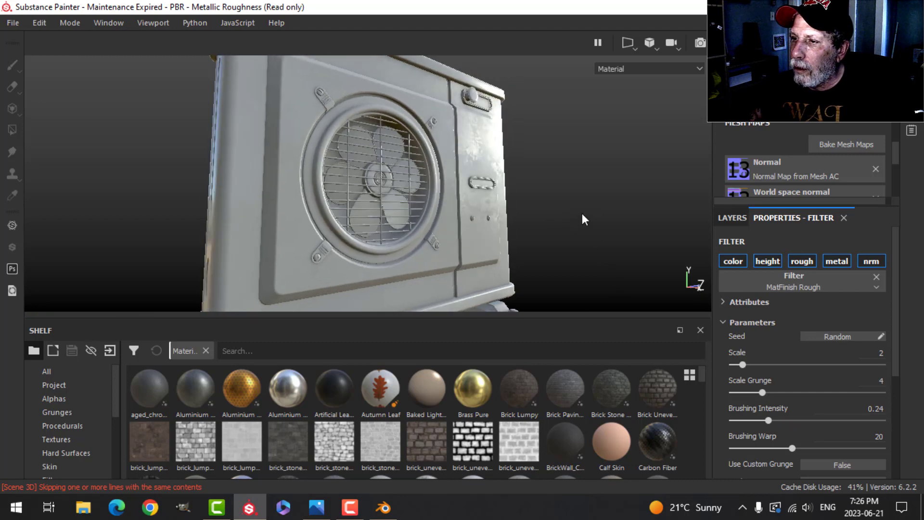
Examine the rough finish on the air conditioner's side, front panel and fan grille from several angles
scroll(582, 213, down, 4)
middle_drag(581, 203, 555, 222)
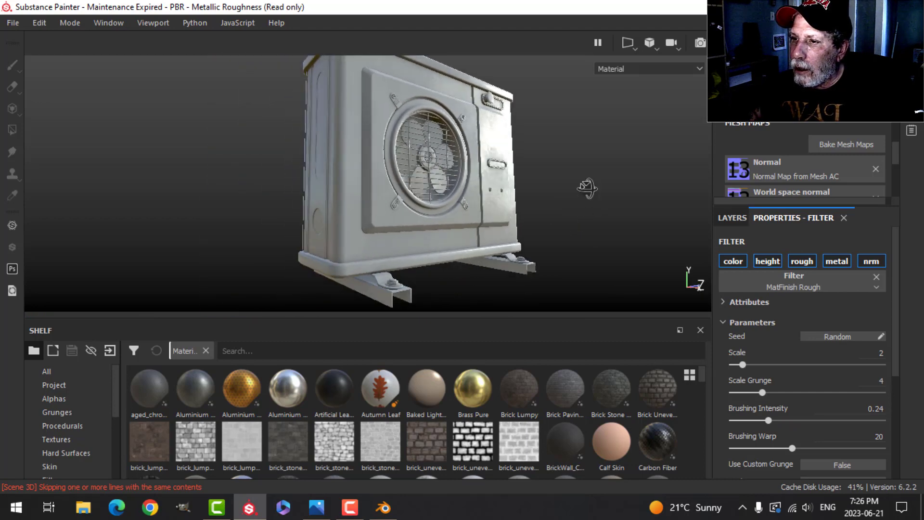
alt+drag(587, 188, 636, 197)
scroll(597, 221, up, 2)
scroll(636, 198, up, 2)
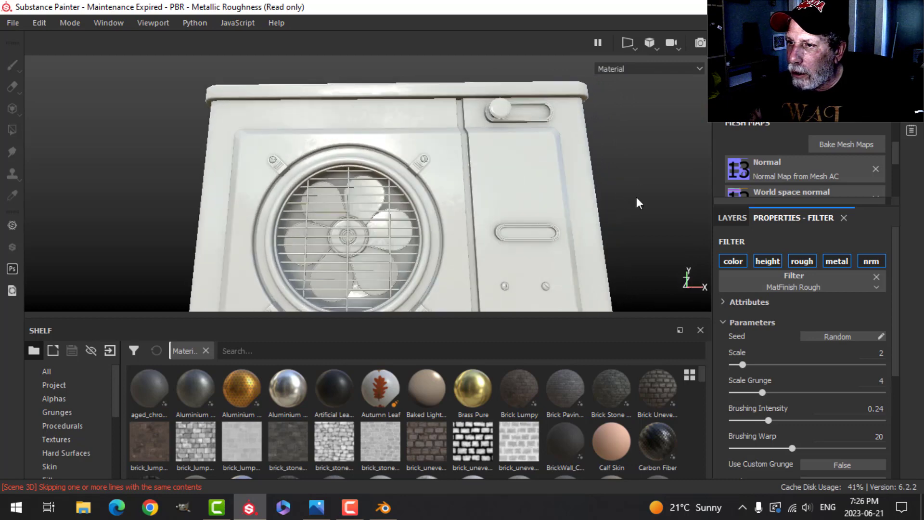
alt+middle_drag(639, 203, 524, 140)
alt+drag(524, 140, 530, 206)
scroll(547, 221, down, 2)
Rename the fill layer as white
click(732, 217)
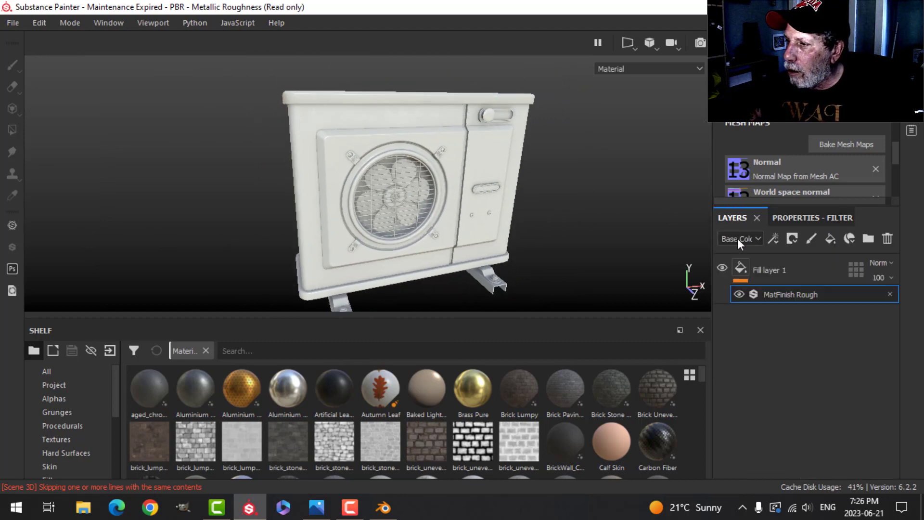
click(745, 269)
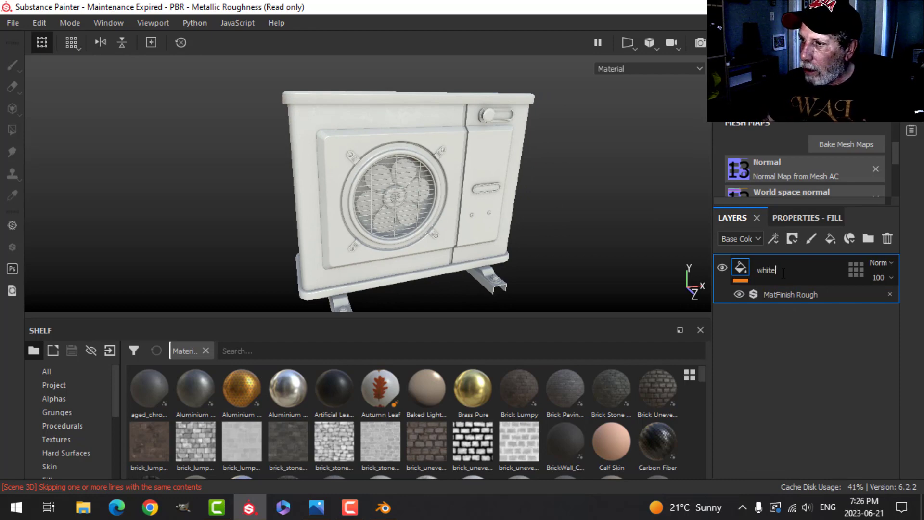
key(Return)
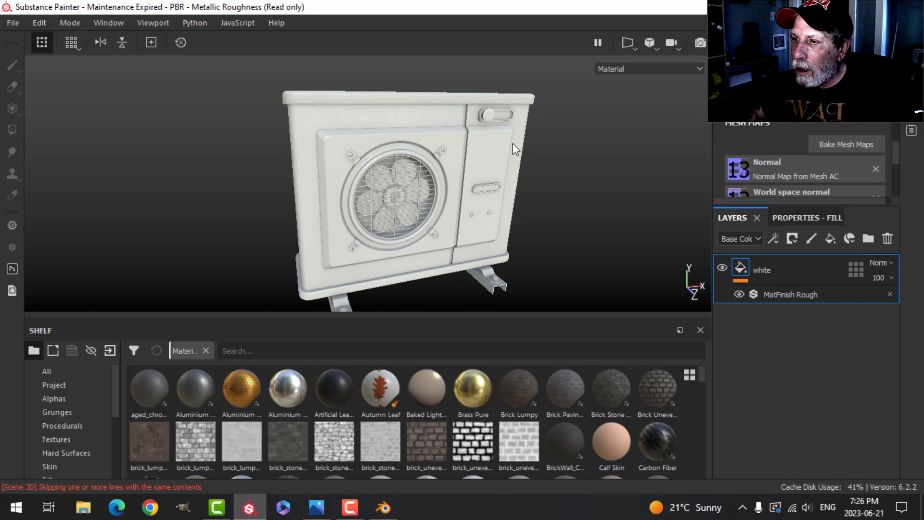
Duplicate the white fill layer together with its filter and rename the copy as red
scroll(469, 109, up, 3)
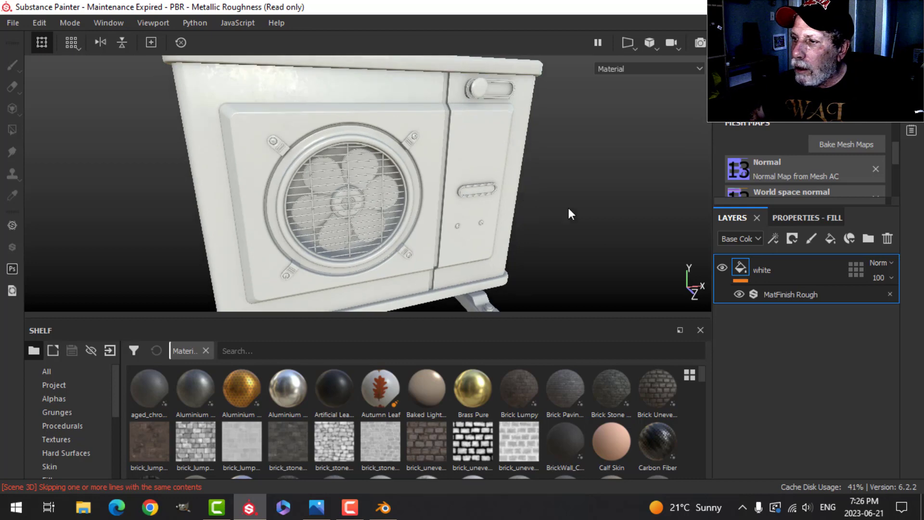
right_click(744, 267)
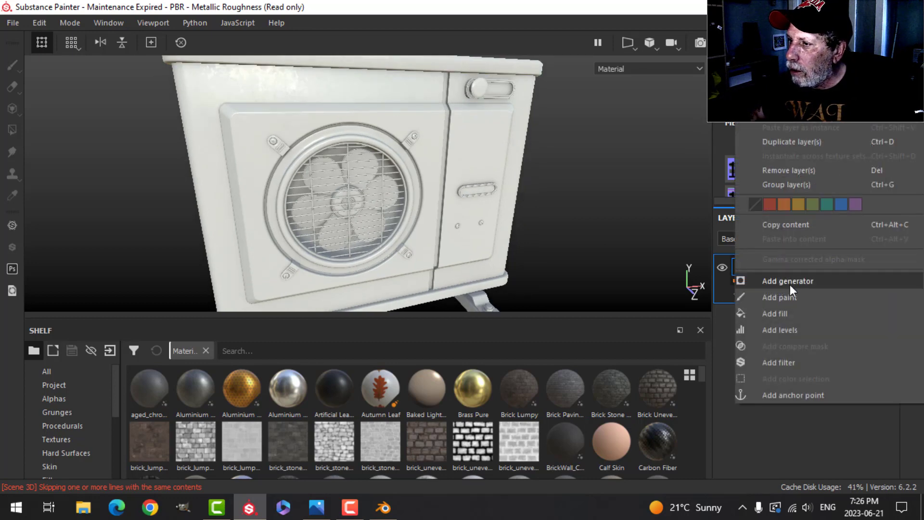
click(807, 144)
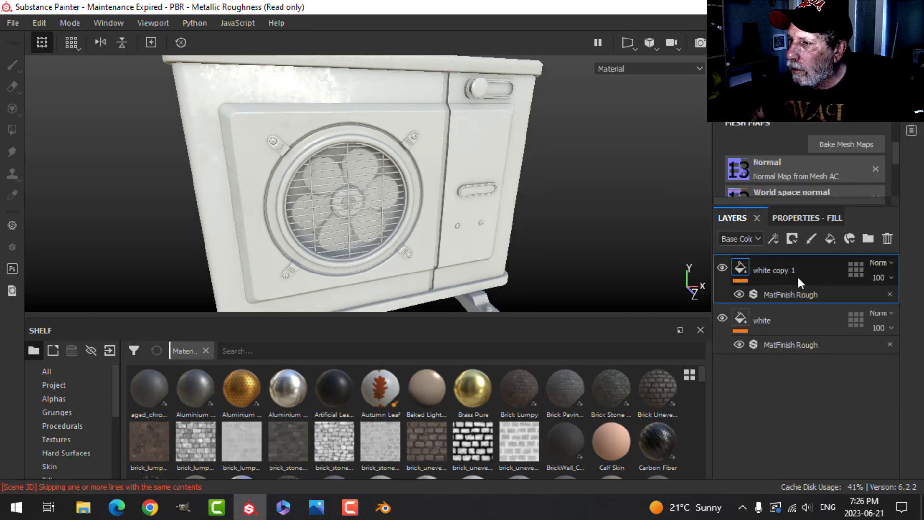
double_click(817, 272)
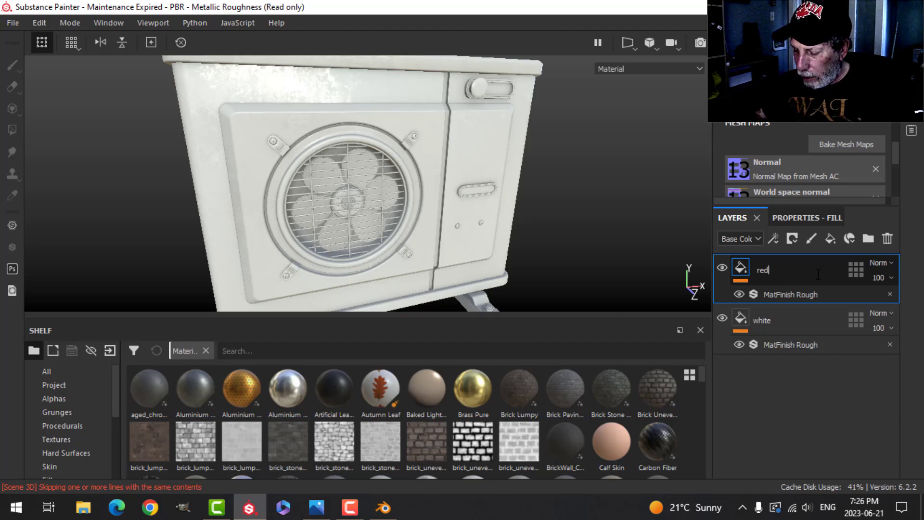
key(Return)
Set the base color of the red fill layer to a saturated red
click(792, 220)
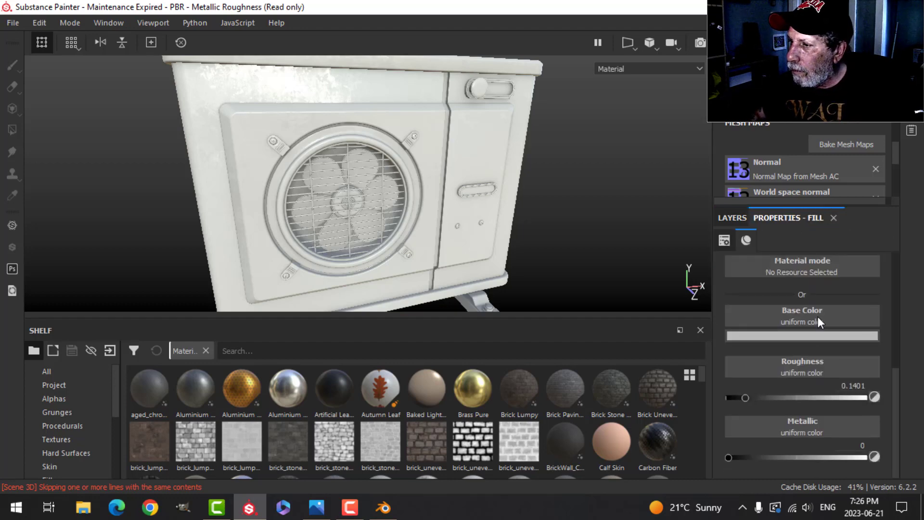
click(803, 335)
drag(827, 379, 829, 391)
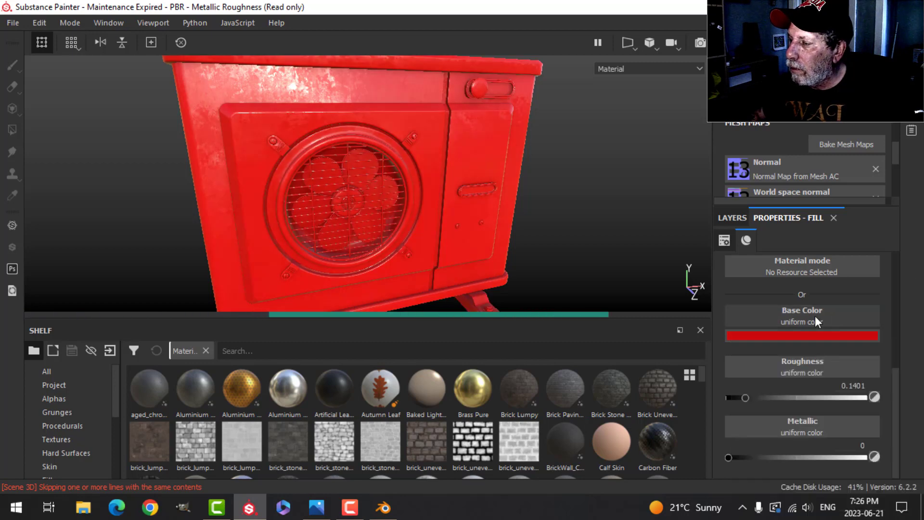
Add a black mask to the red fill layer and reveal it on the round knob using Polygon Fill in mesh mode
click(736, 219)
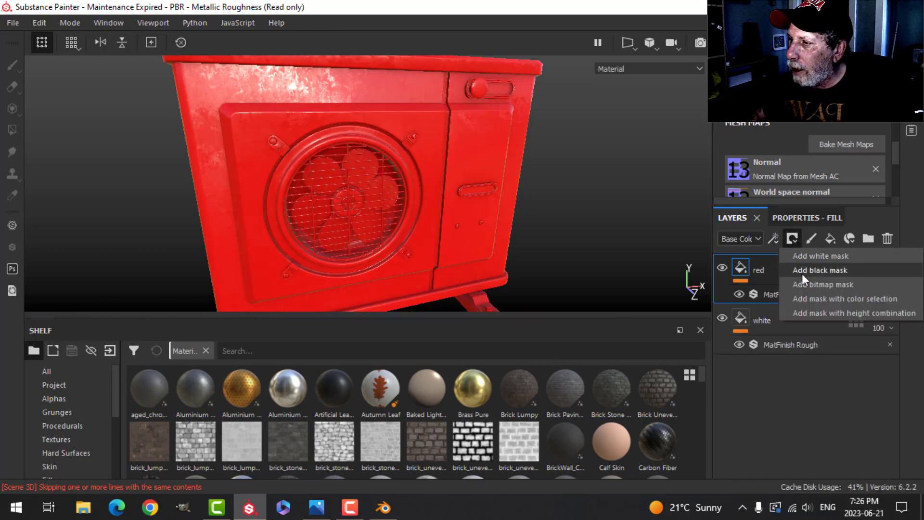
click(802, 272)
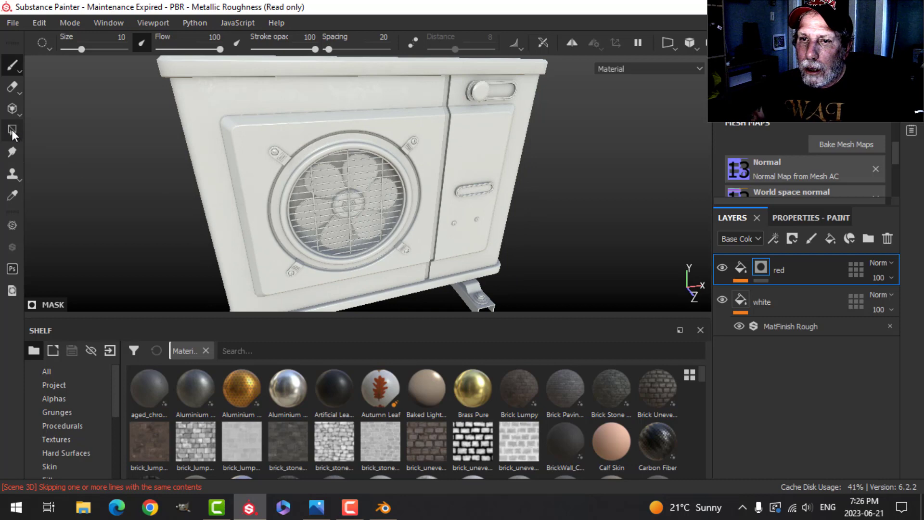
click(12, 130)
scroll(581, 203, up, 5)
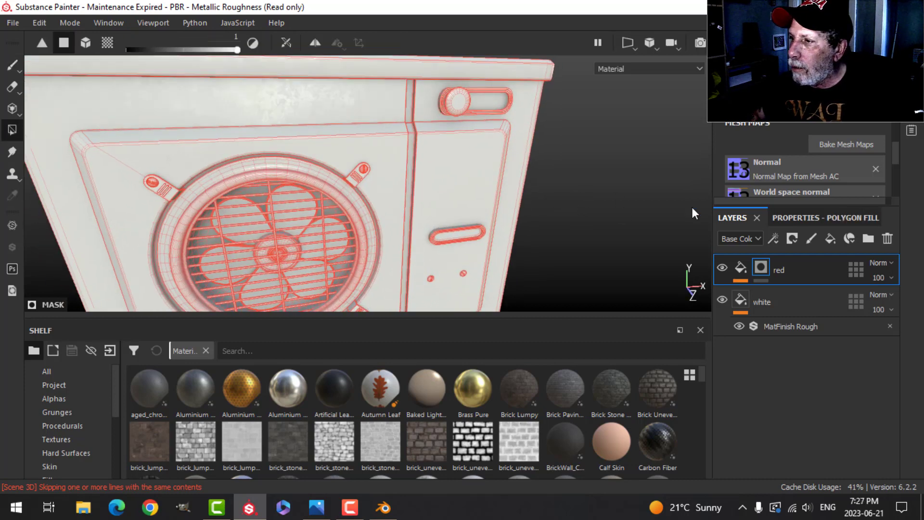
click(813, 218)
click(806, 240)
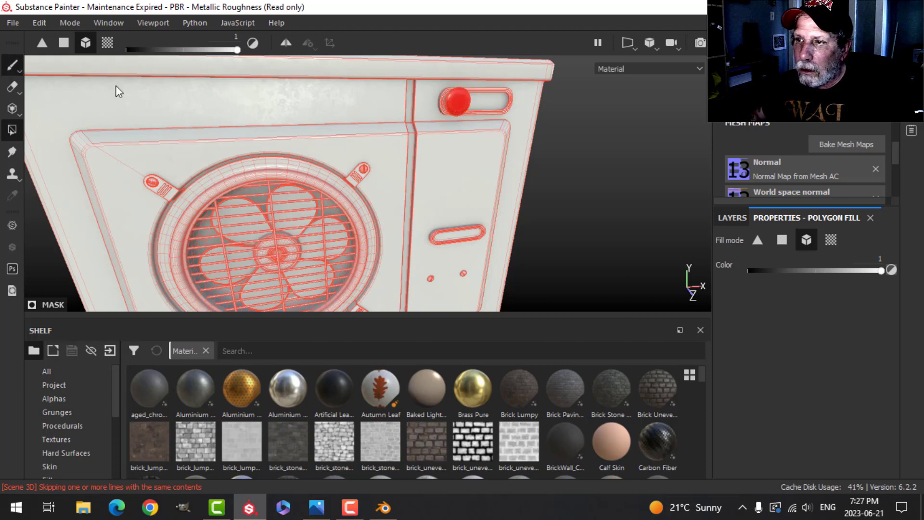
click(12, 65)
Duplicate the red fill layer with its mask and filter, and rename the copy as metal
mouse_move(486, 158)
alt+mouse_down()
mouse_move(555, 163)
mouse_move(528, 210)
mouse_move(517, 169)
mouse_move(471, 189)
mouse_move(499, 221)
mouse_move(388, 202)
mouse_move(452, 197)
mouse_move(495, 173)
mouse_move(539, 196)
alt+mouse_up()
scroll(531, 207, down, 2)
alt+drag(504, 230, 511, 177)
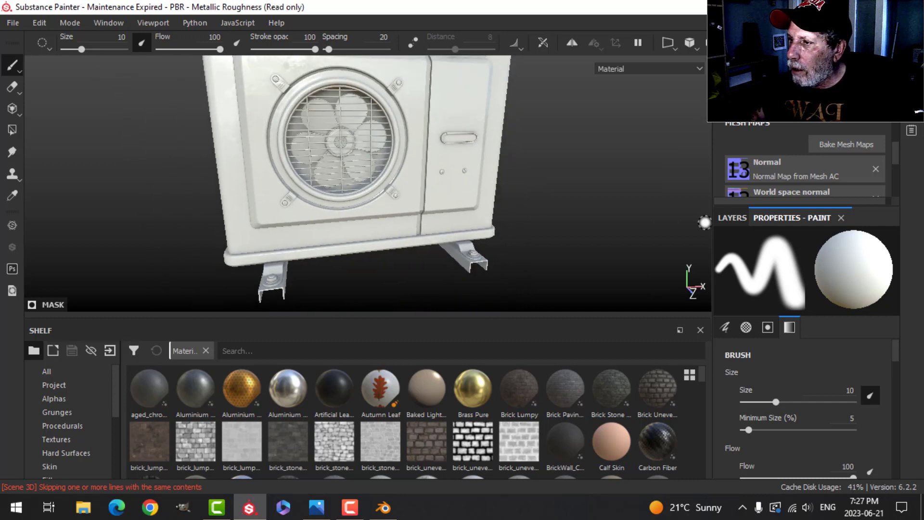
click(731, 217)
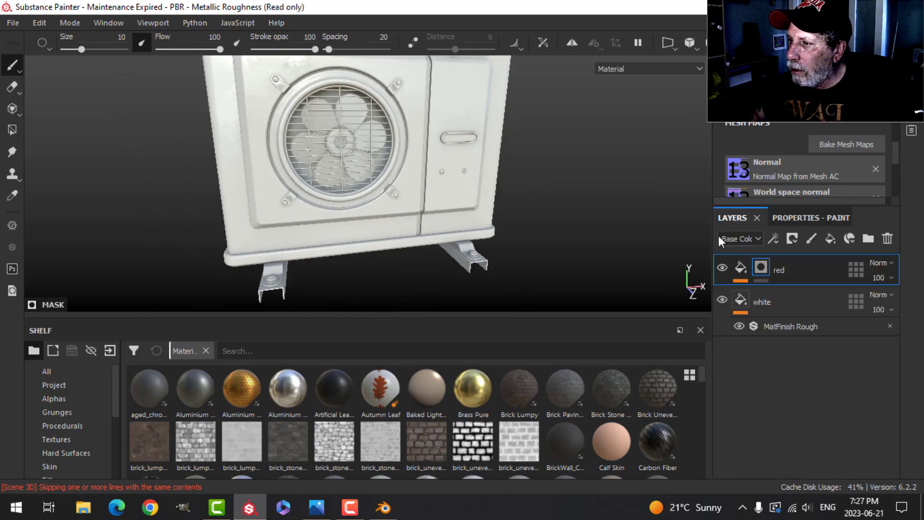
click(739, 266)
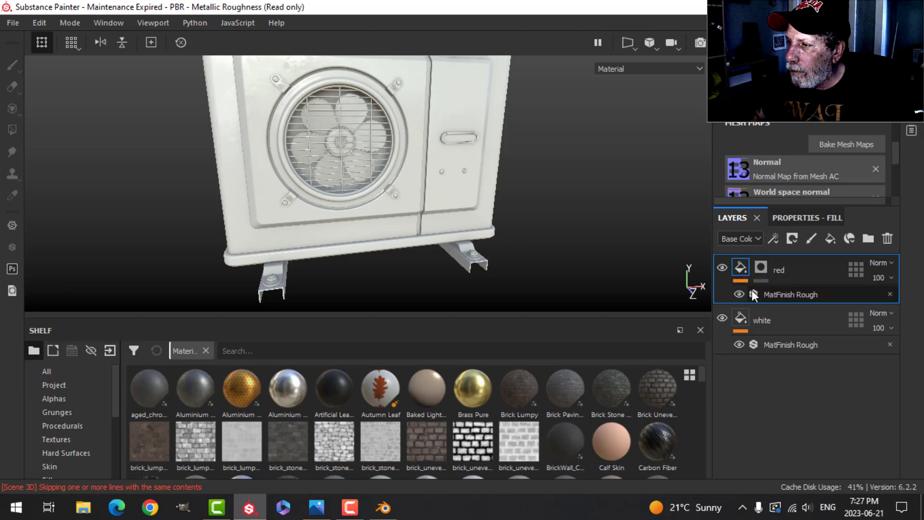
right_click(774, 264)
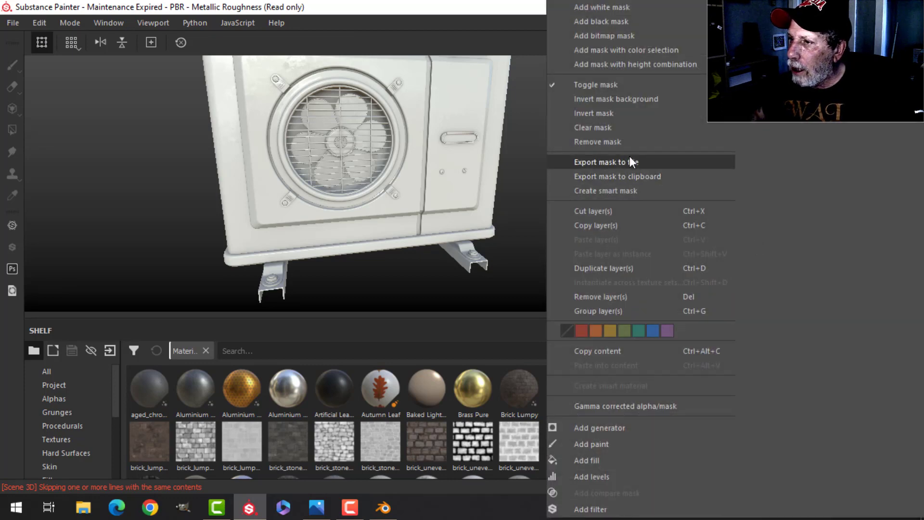
click(603, 265)
double_click(789, 273)
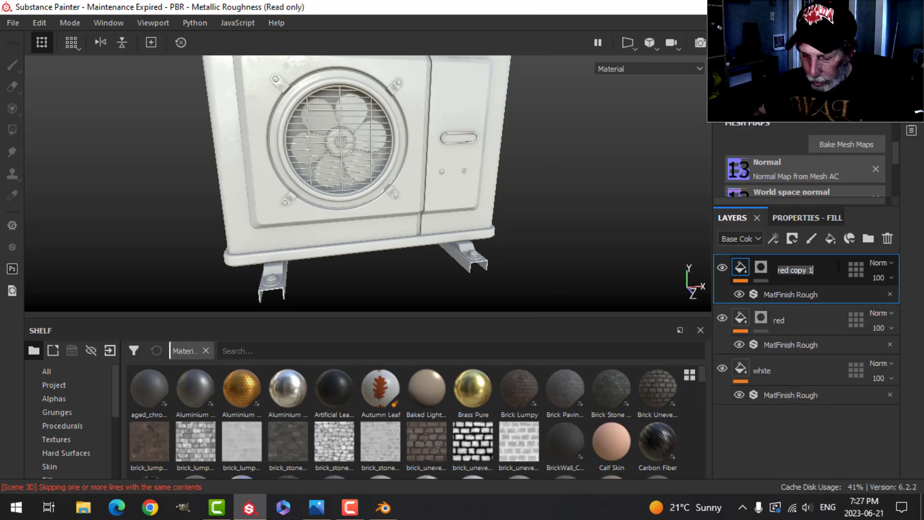
text(metal)
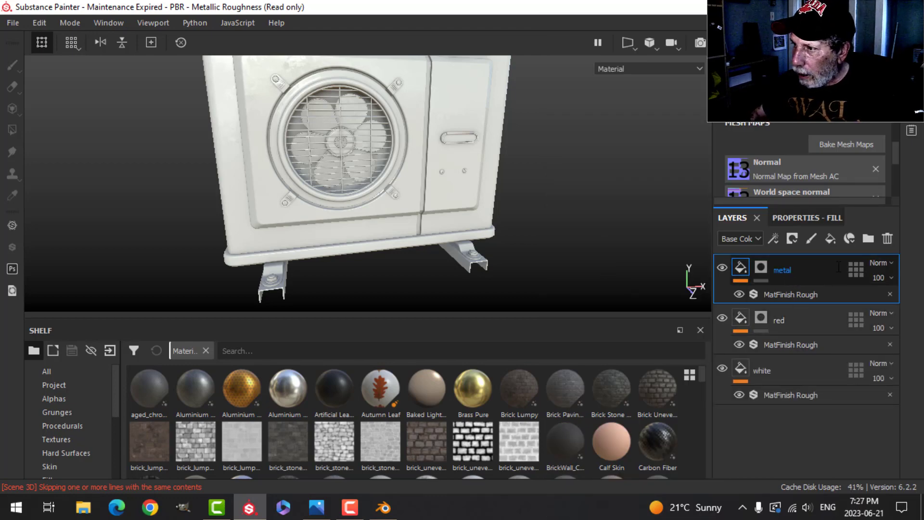
Clear the metal layer's mask, and give its fill a different base color and the maximum metallic value
right_click(760, 267)
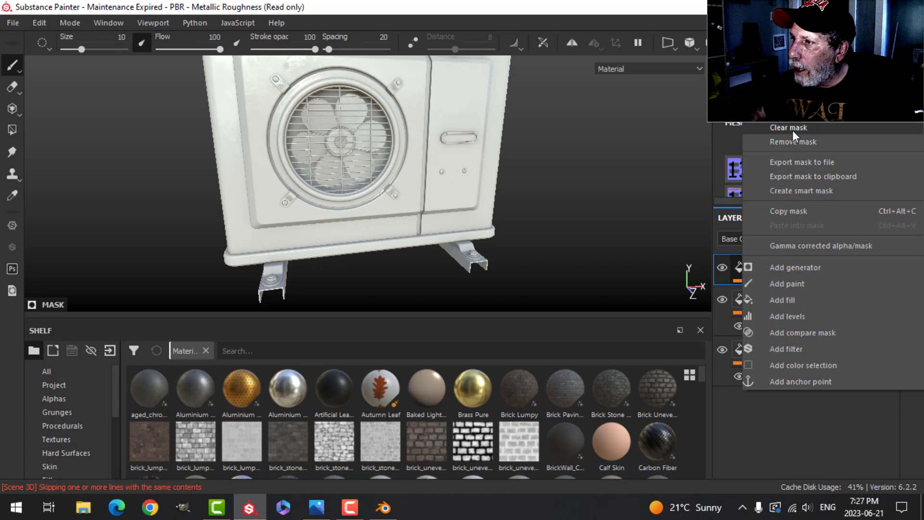
click(792, 126)
click(742, 269)
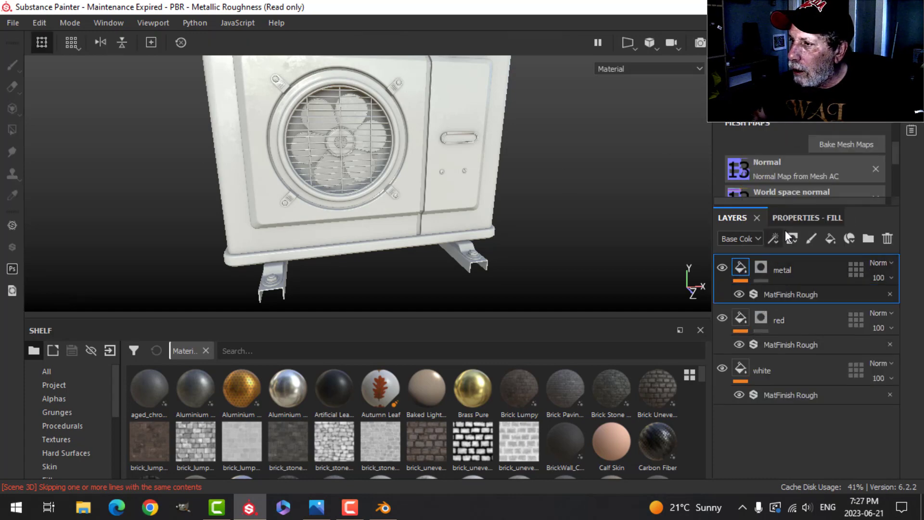
click(799, 218)
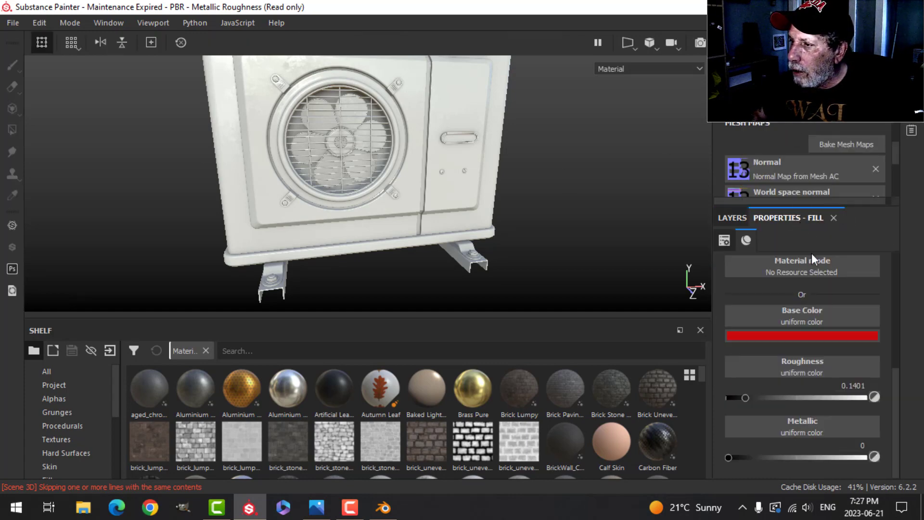
click(798, 334)
drag(737, 411, 744, 396)
drag(728, 458, 912, 457)
click(744, 220)
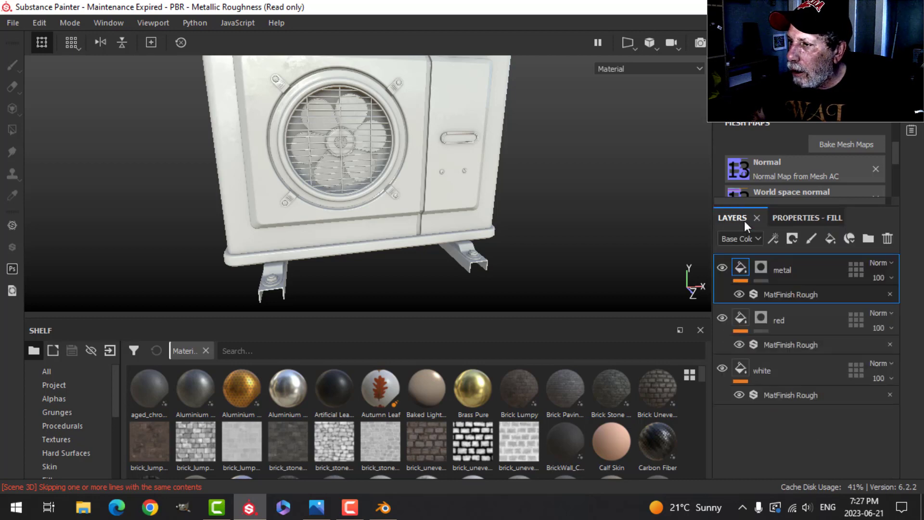
Reveal the metal layer on the fan clamp screws and the two side-panel screws with mesh-mode Polygon Fill on its mask
click(760, 267)
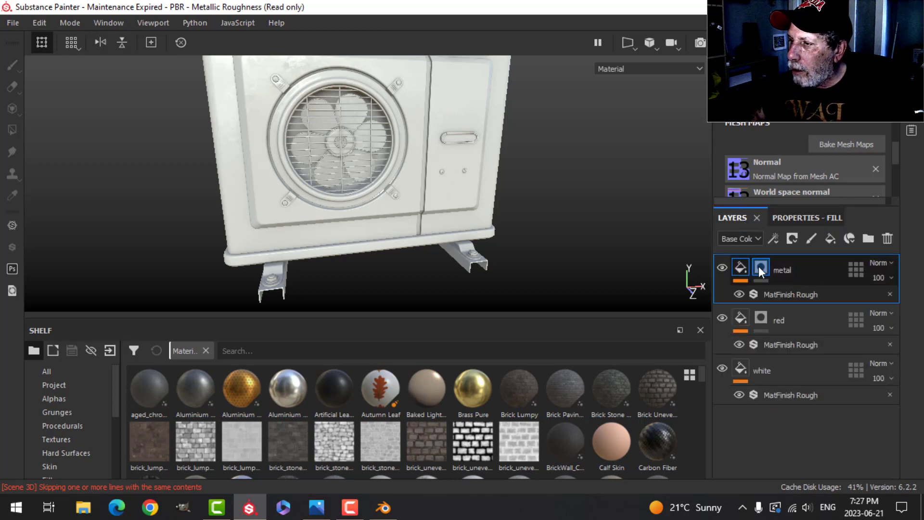
click(12, 129)
scroll(420, 211, up, 5)
scroll(420, 218, up, 3)
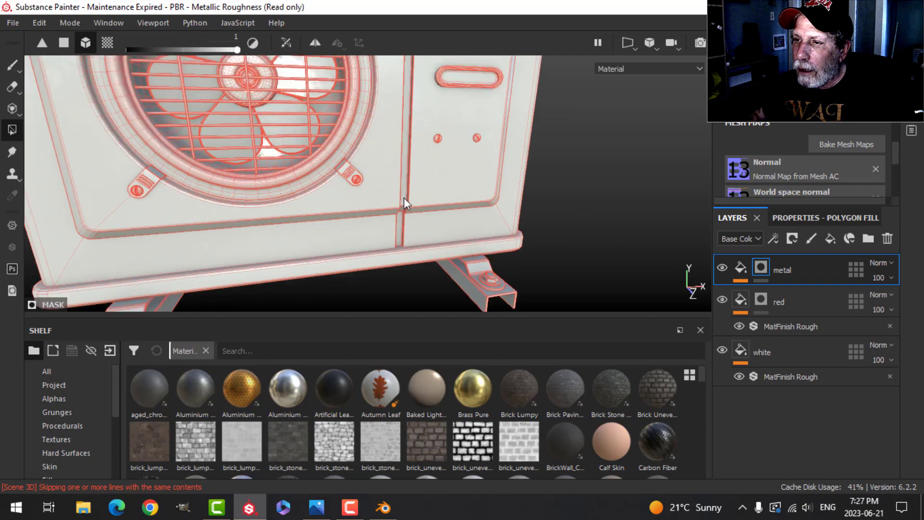
click(807, 217)
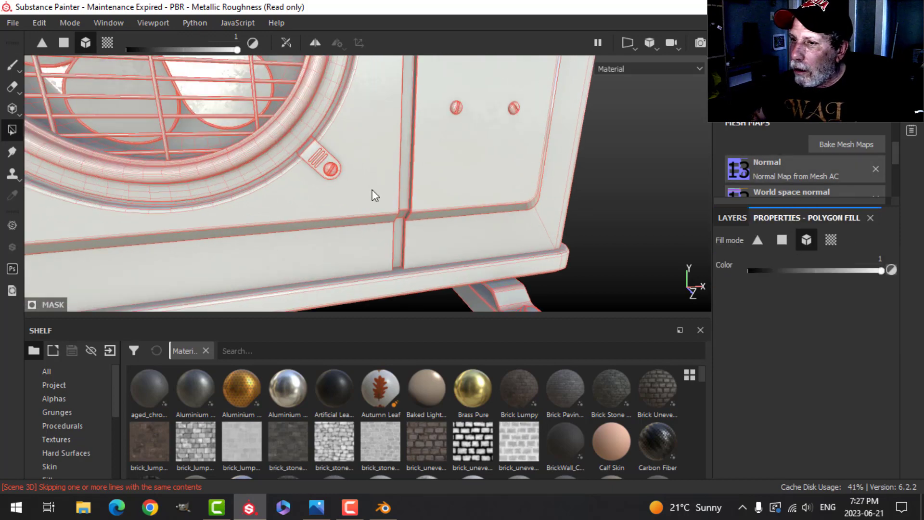
click(334, 171)
alt+middle_drag(434, 192, 458, 255)
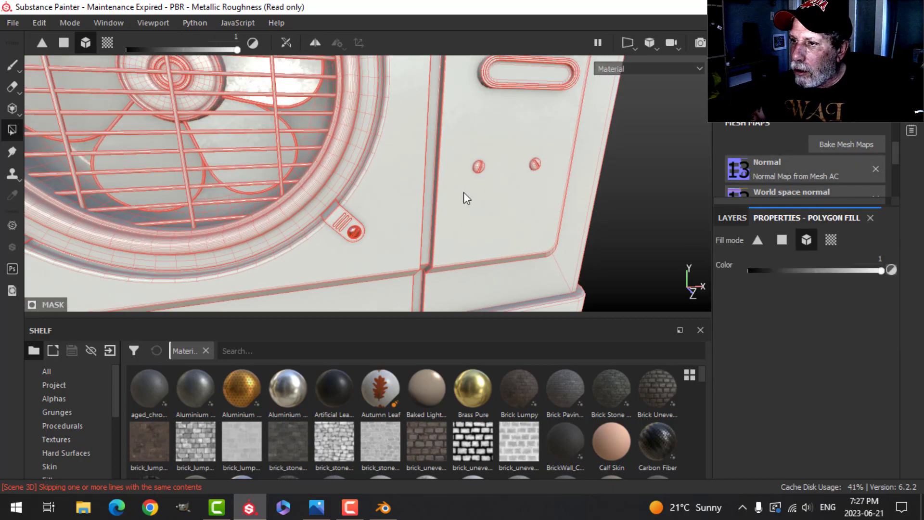
alt+drag(536, 164, 435, 200)
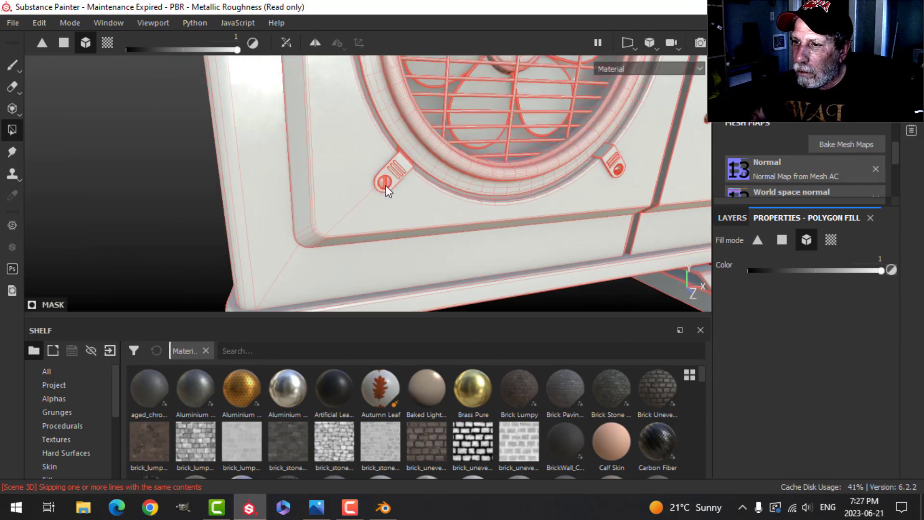
alt+drag(386, 182, 428, 254)
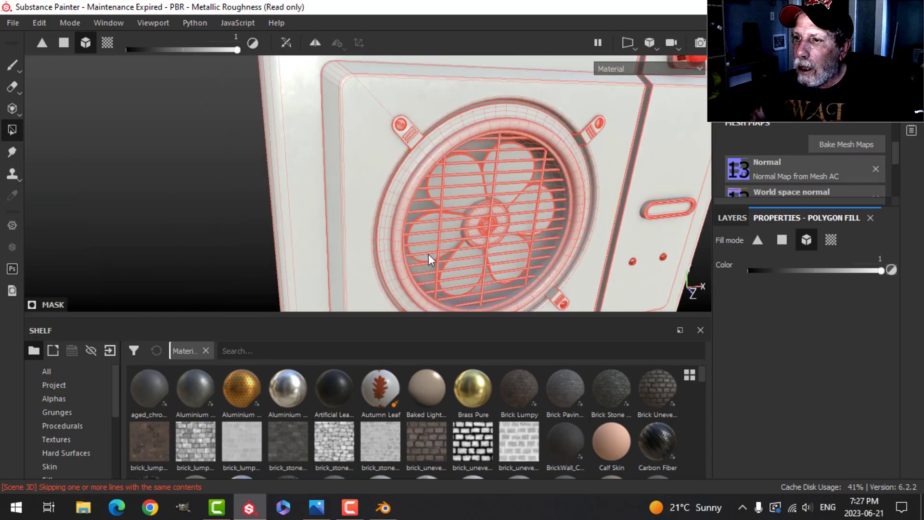
alt+drag(412, 207, 408, 177)
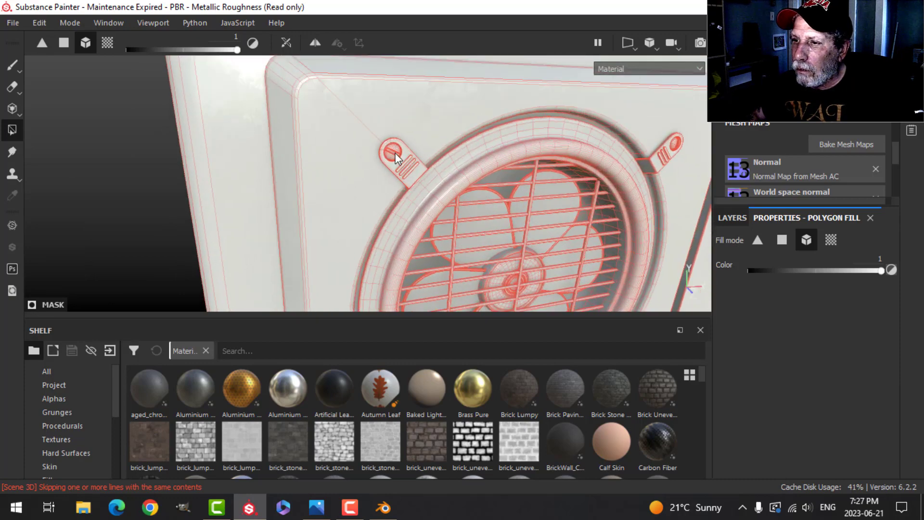
alt+drag(643, 206, 501, 208)
scroll(502, 208, up, 3)
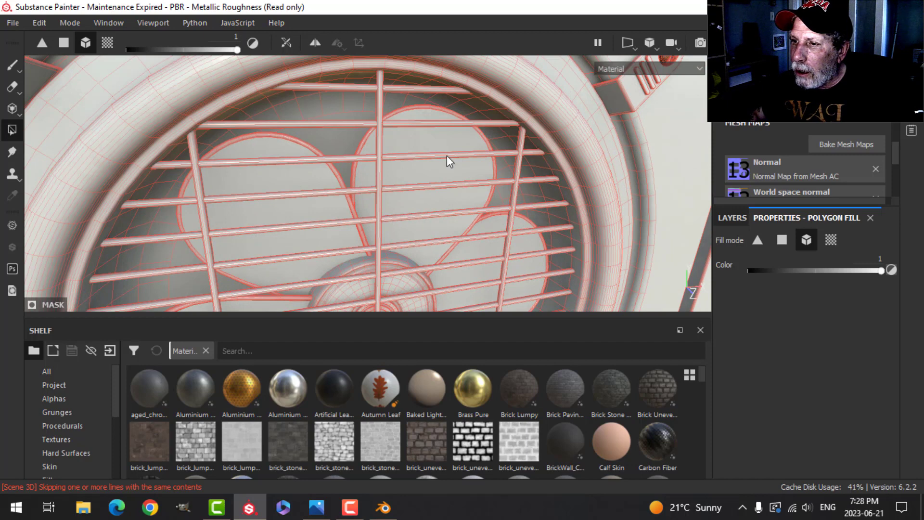
click(379, 84)
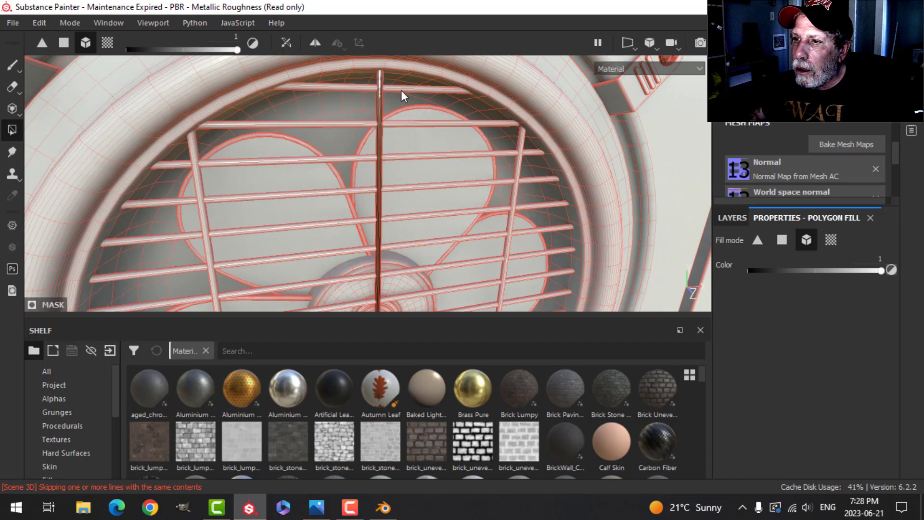
click(402, 90)
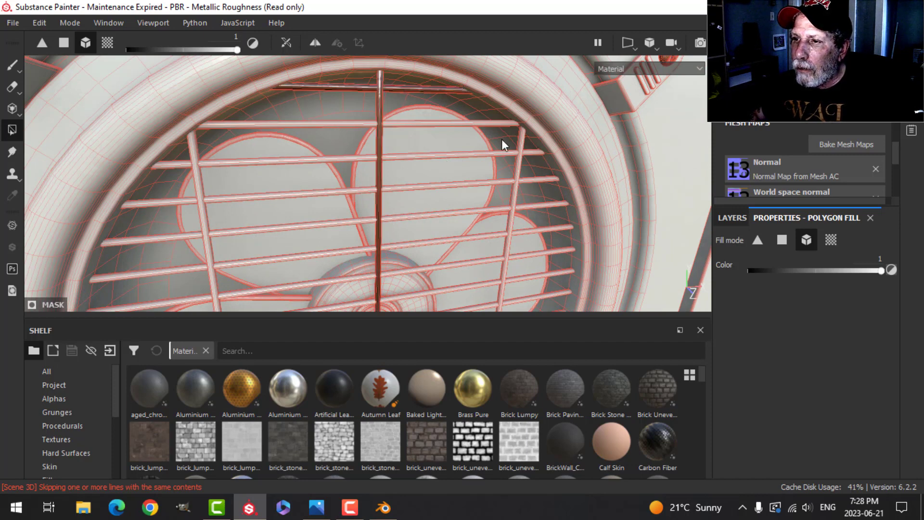
key(ctrl+z)
key(ctrl+z)
Reveal the metal layer on the fan blades and central hub by filling their meshes in its mask
click(423, 114)
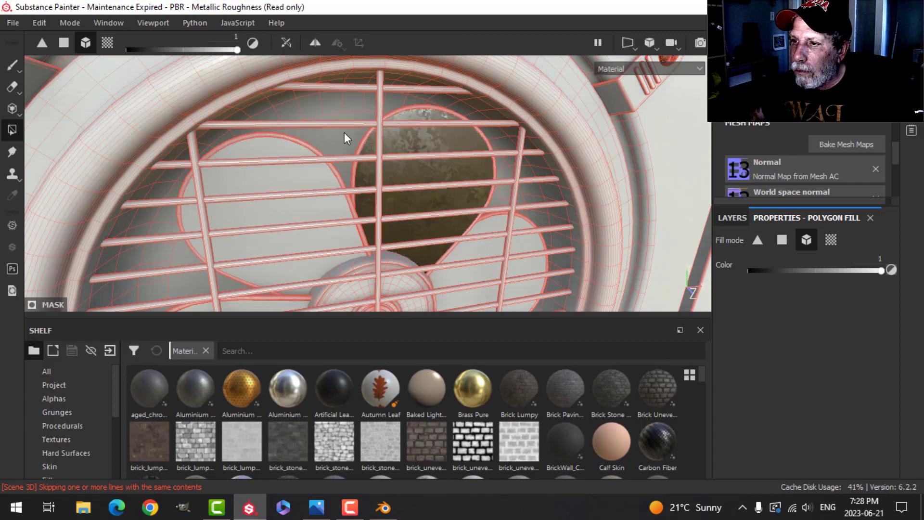
click(253, 142)
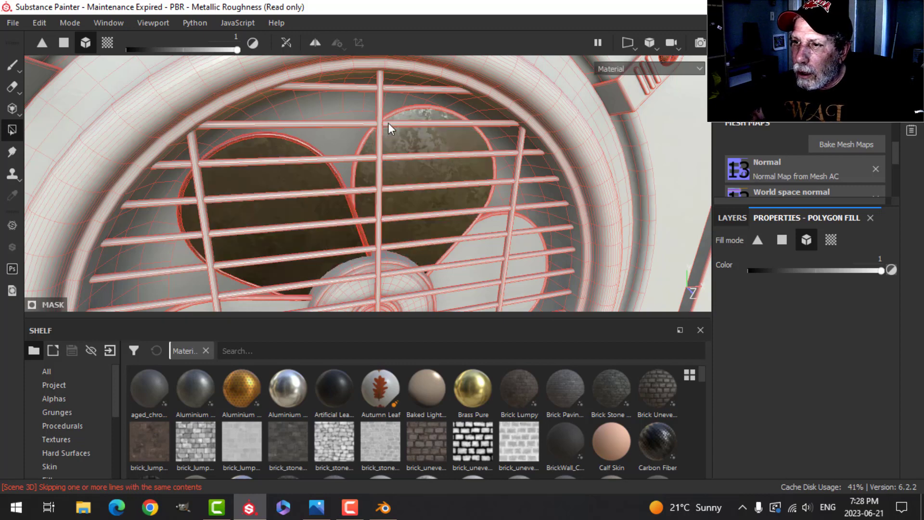
scroll(481, 163, up, 2)
alt+middle_drag(472, 210, 422, 80)
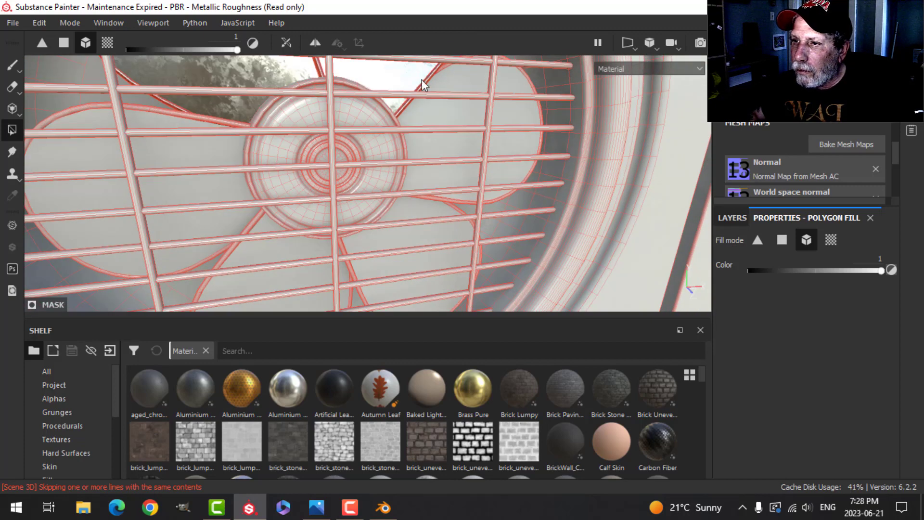
click(377, 107)
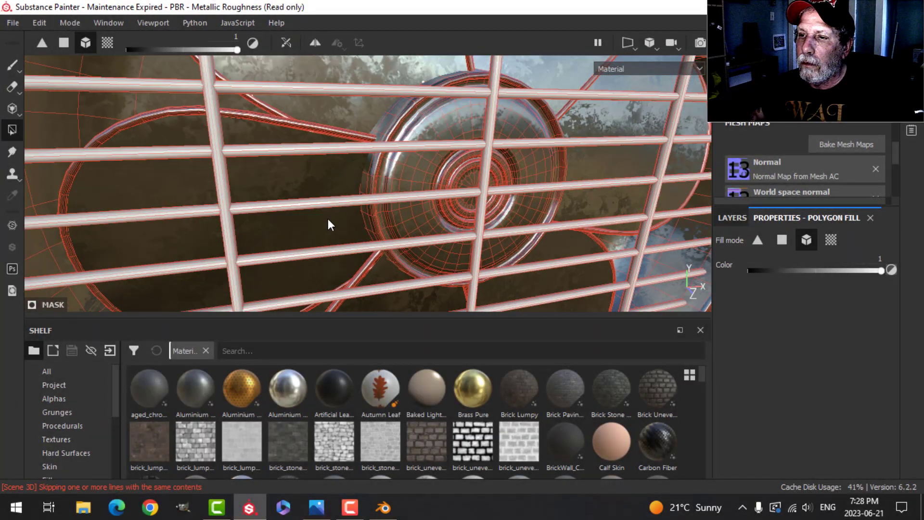
Remove the round fan housing from the metal layer's mask by filling it with color value 0
scroll(328, 219, down, 3)
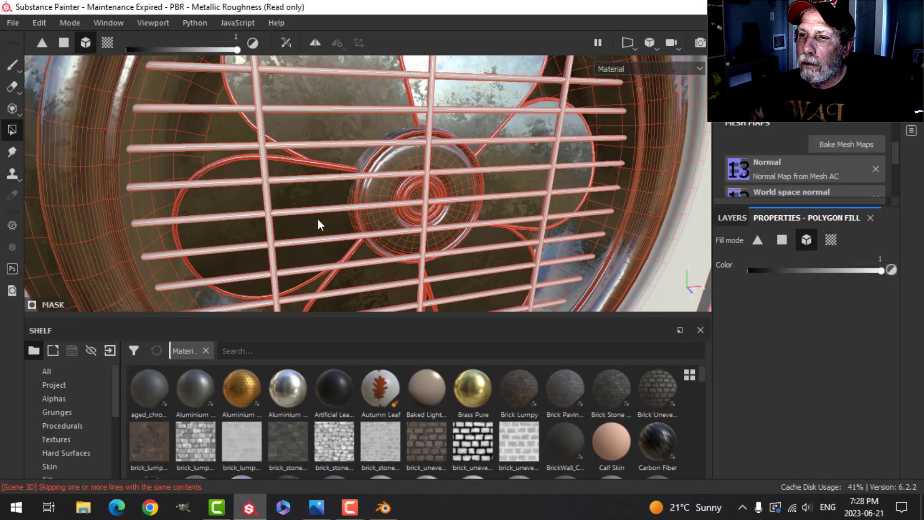
alt+middle_drag(356, 211, 348, 210)
alt+middle_drag(429, 188, 382, 197)
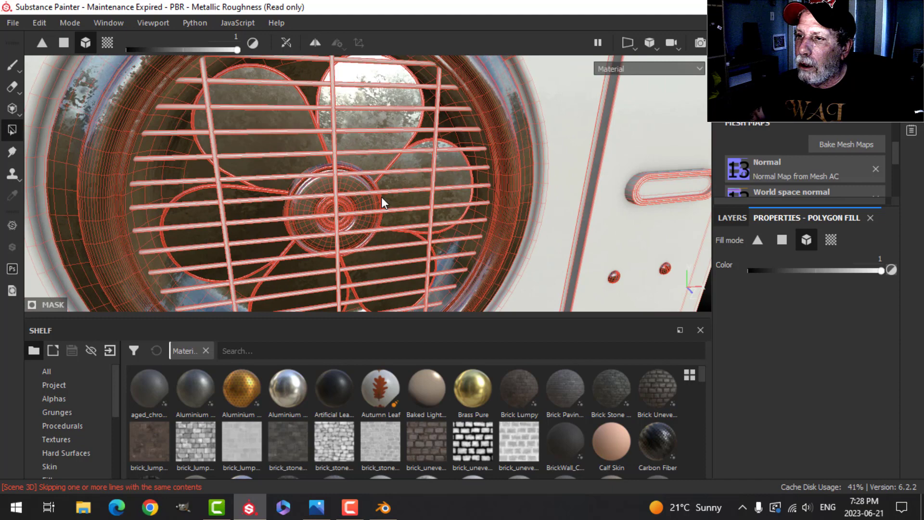
click(500, 115)
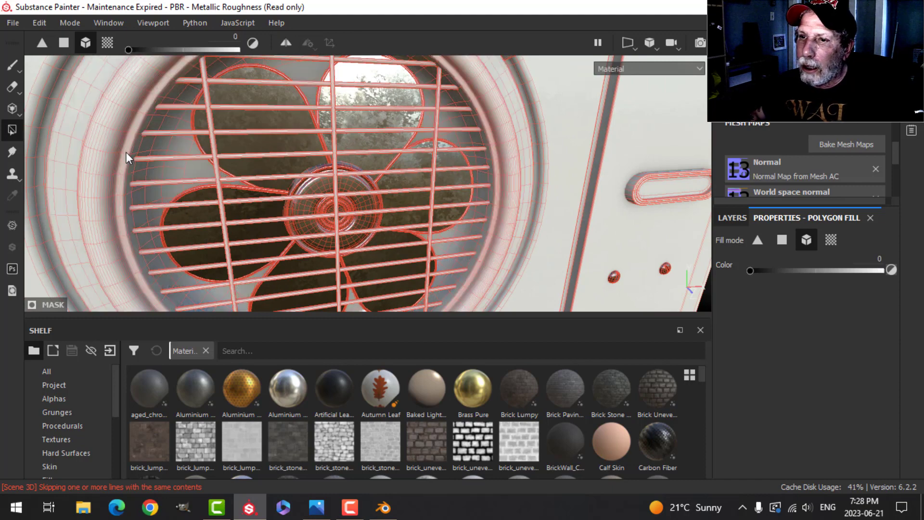
Examine the metal finish on the fan blades, hub and screws with the mask wireframe hidden
click(9, 65)
mouse_move(445, 179)
alt+mouse_down()
mouse_move(451, 207)
mouse_move(408, 196)
mouse_move(445, 198)
mouse_move(442, 155)
alt+mouse_up()
scroll(408, 197, down, 3)
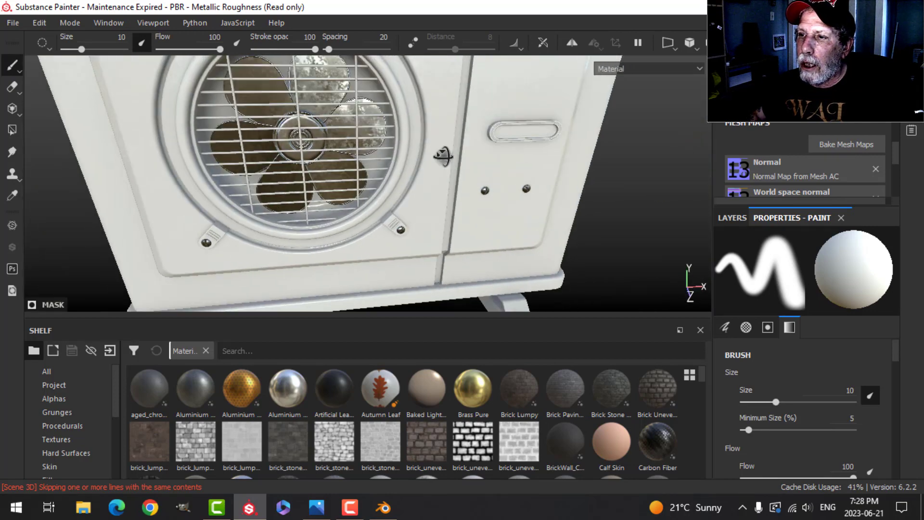
scroll(414, 143, up, 3)
alt+middle_drag(418, 141, 462, 196)
alt+middle_drag(340, 157, 414, 184)
scroll(395, 187, up, 1)
alt+drag(414, 183, 412, 171)
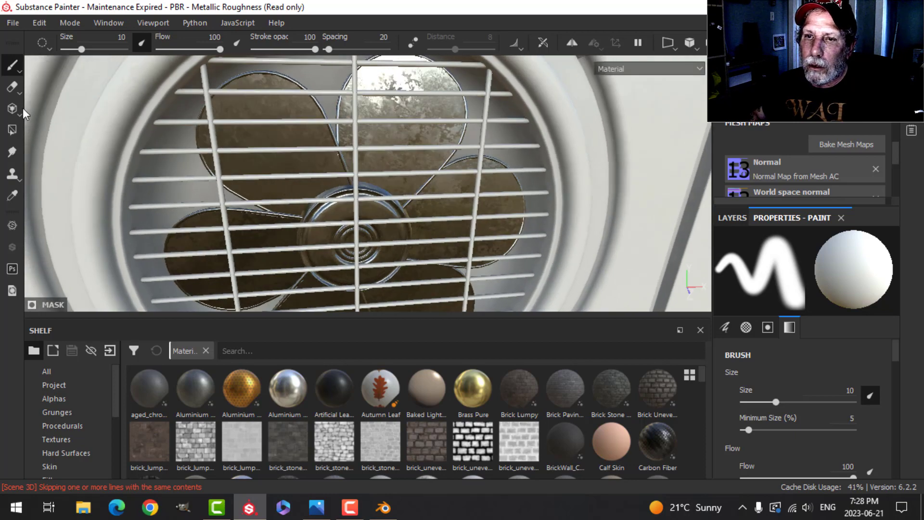
Reveal the metal layer on the vertical and horizontal bars of the fan guard by filling their meshes with color value 1
click(12, 130)
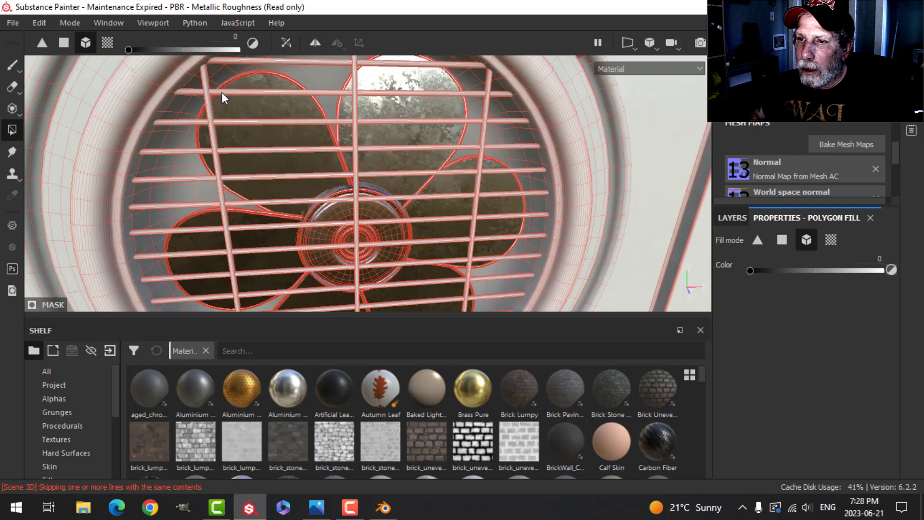
key(x)
click(206, 82)
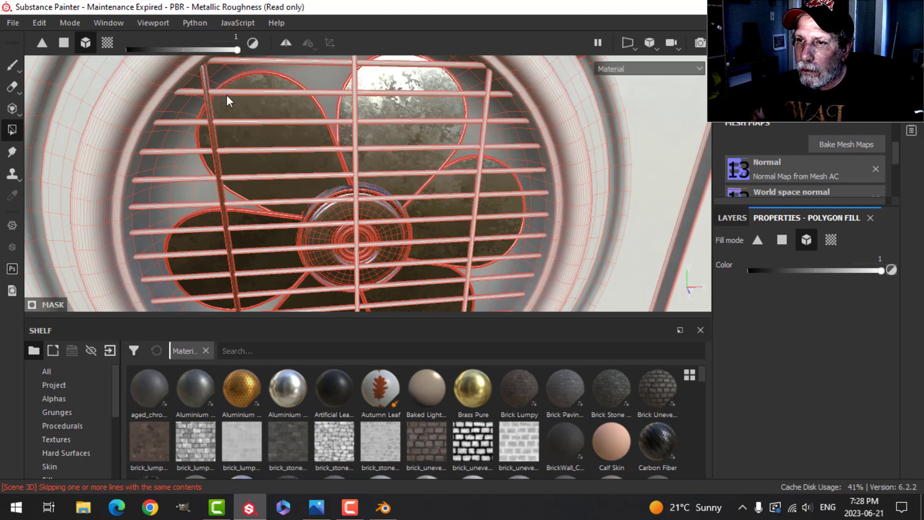
drag(227, 93, 253, 203)
click(253, 203)
alt+middle_drag(253, 203, 270, 126)
scroll(277, 126, up, 1)
click(272, 132)
click(259, 166)
click(259, 193)
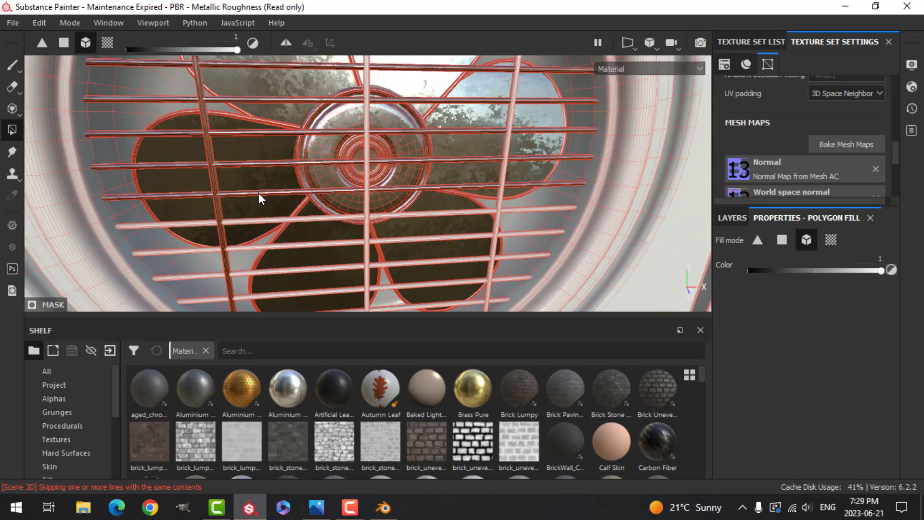
click(256, 224)
middle_drag(254, 256, 309, 172)
mouse_move(309, 171)
mouse_down()
mouse_move(261, 198)
mouse_move(254, 221)
mouse_move(304, 251)
mouse_up()
scroll(469, 201, down, 2)
alt+middle_drag(398, 101, 392, 238)
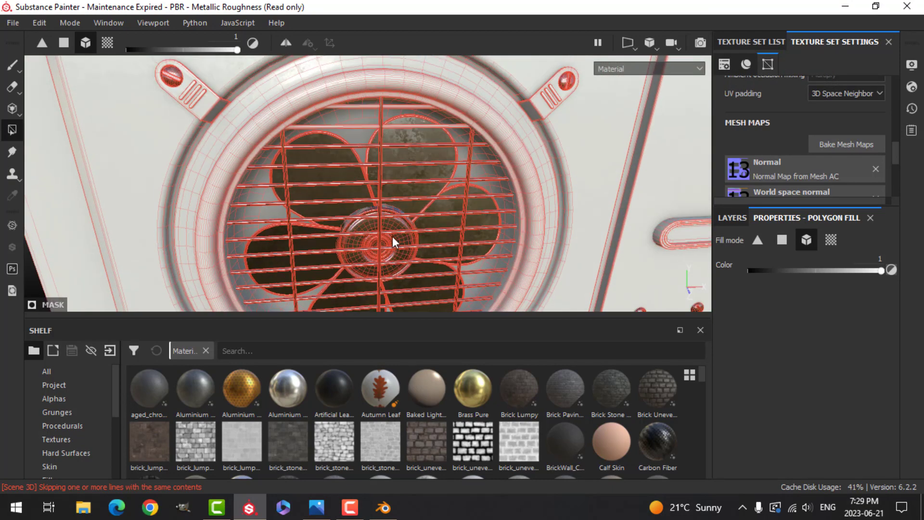
click(397, 126)
scroll(428, 147, down, 2)
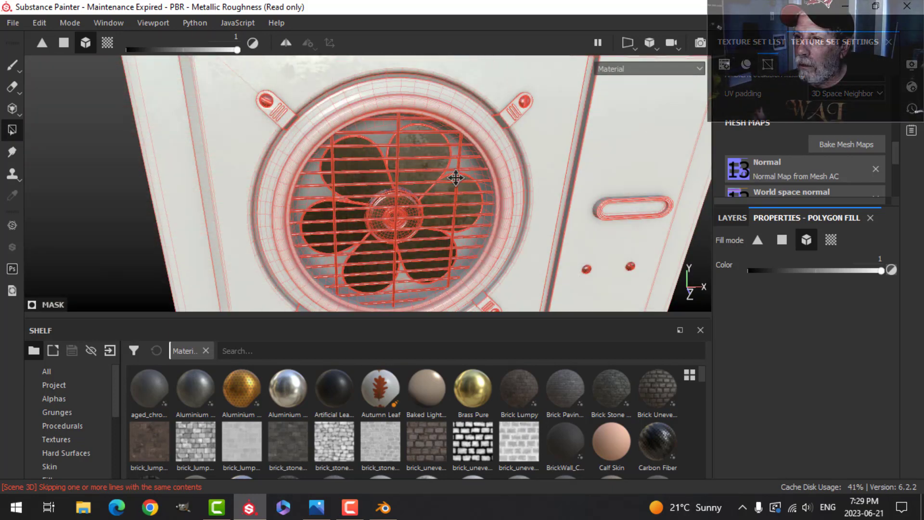
Reveal the metal layer on the recessed handle of the side panel by filling its mesh in the mask
alt+middle_drag(456, 177, 306, 142)
scroll(308, 143, up, 2)
click(436, 134)
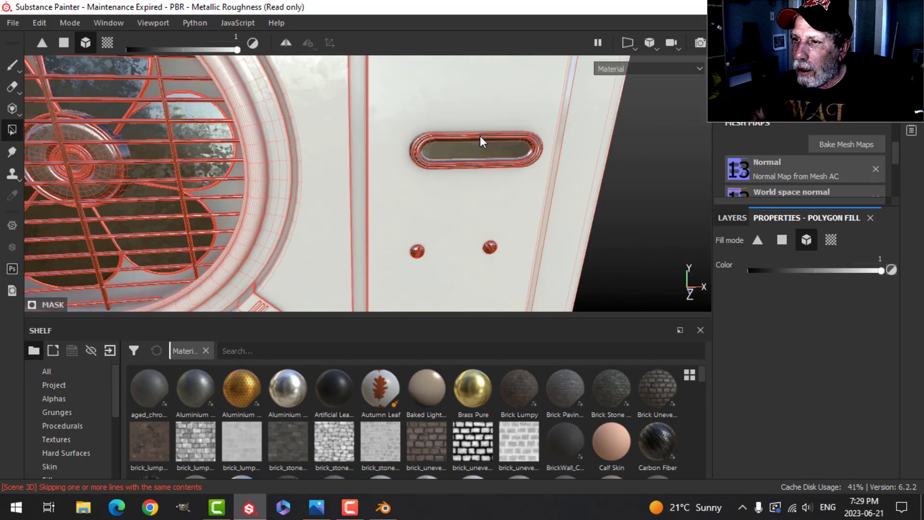
scroll(480, 136, up, 2)
alt+middle_drag(506, 80, 480, 158)
scroll(469, 168, down, 4)
alt+drag(488, 65, 448, 173)
scroll(485, 159, down, 4)
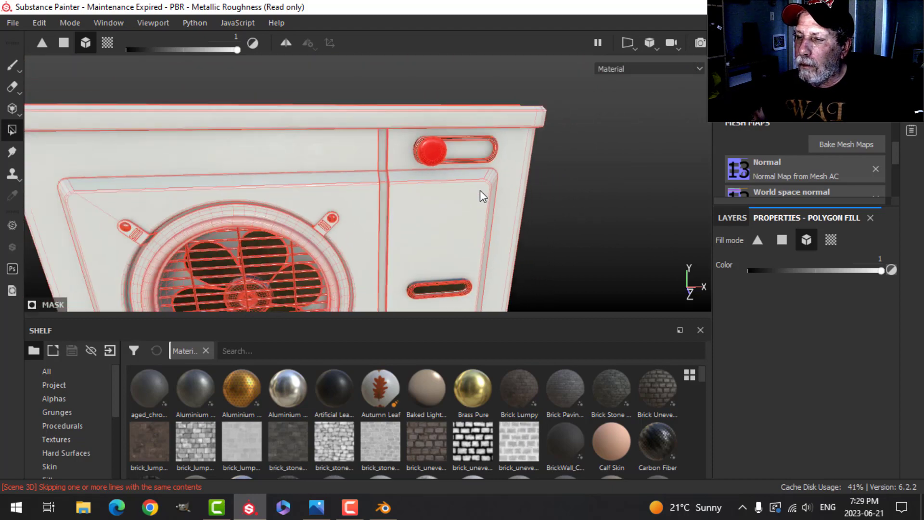
Reveal the metal layer on the bolt and washer of the front foot bracket below the side panel
alt+middle_drag(480, 191, 392, 106)
alt+middle_drag(466, 160, 448, 110)
alt+drag(448, 110, 460, 163)
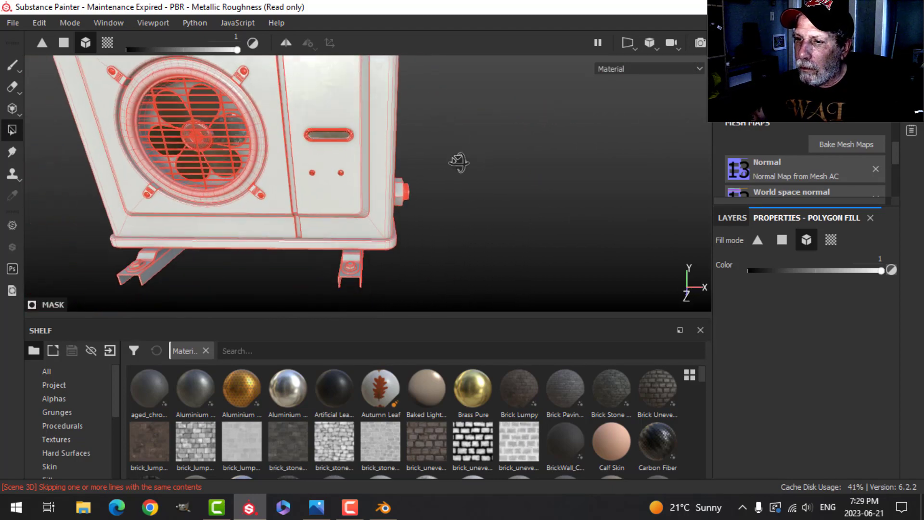
alt+middle_drag(445, 211, 483, 19)
scroll(468, 180, up, 3)
scroll(442, 179, up, 2)
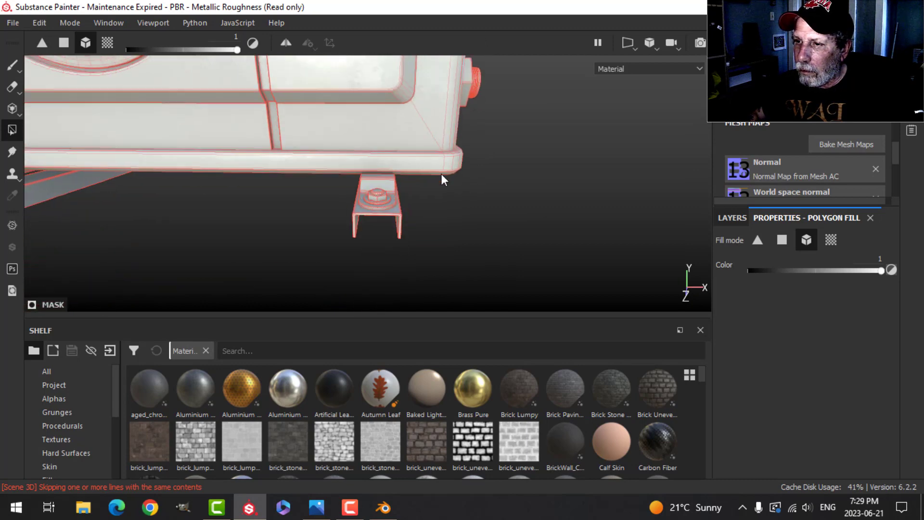
alt+middle_drag(436, 194, 451, 152)
alt+drag(452, 153, 451, 166)
scroll(394, 192, up, 2)
scroll(384, 180, up, 3)
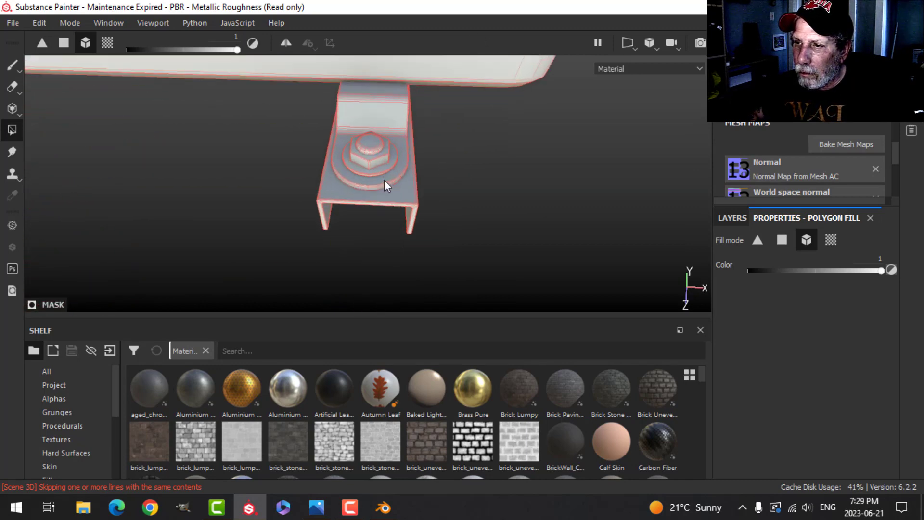
click(377, 158)
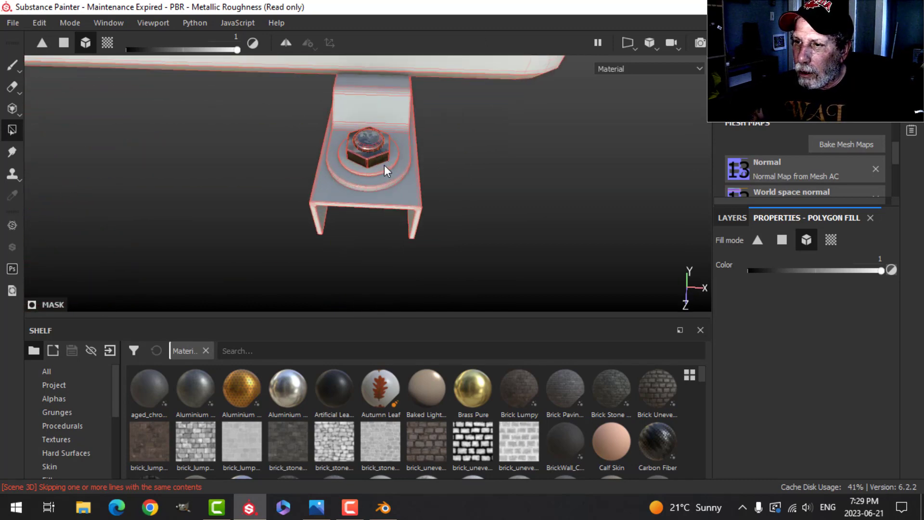
click(384, 165)
Reveal the metal layer on the bolt of the other front foot bracket, below the fan side
scroll(383, 165, down, 2)
alt+middle_drag(240, 188, 475, 175)
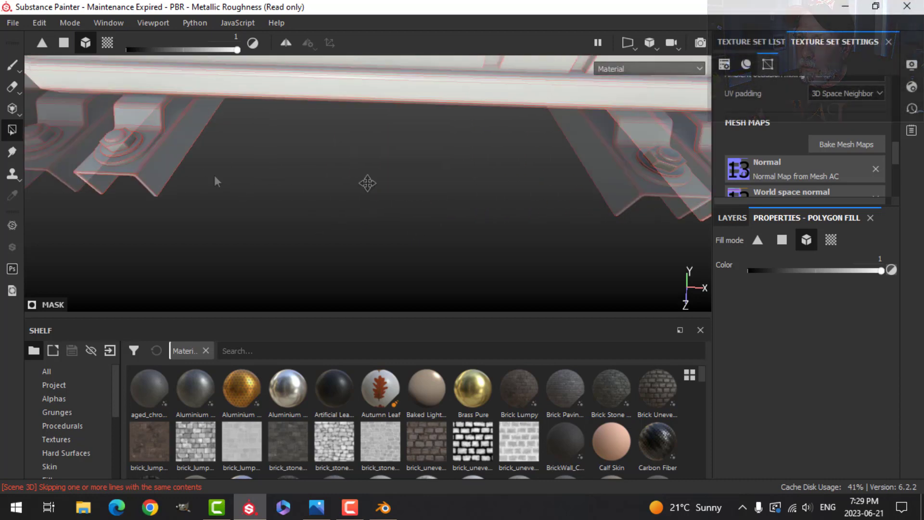
alt+middle_drag(214, 175, 389, 176)
scroll(362, 189, up, 2)
click(285, 165)
scroll(346, 188, down, 3)
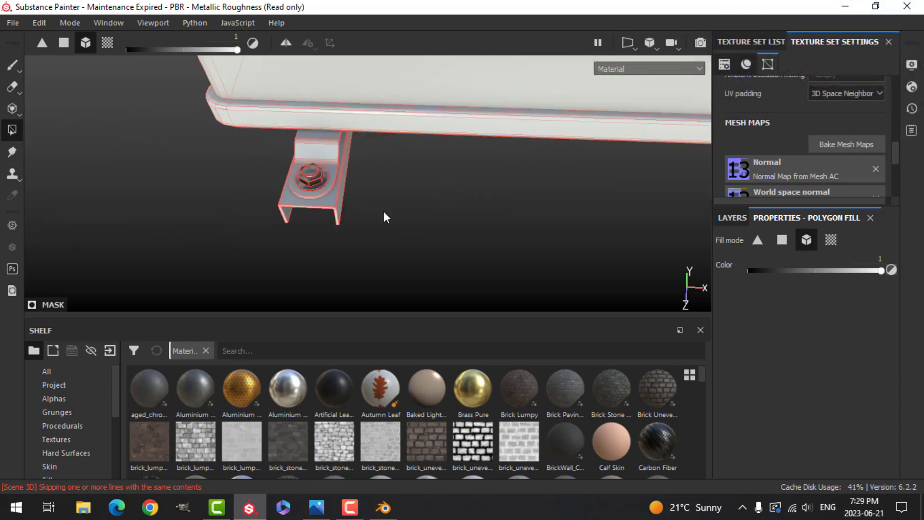
Remove the rear casing from the metal layer's mask and fill a rear foot bracket's bolt with color value 1
alt+drag(382, 211, 310, 192)
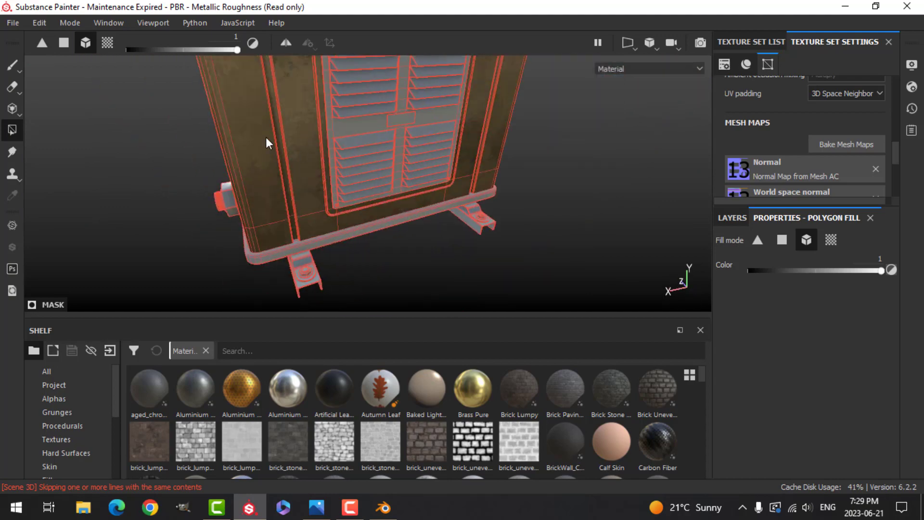
key(x)
alt+drag(407, 167, 339, 222)
scroll(346, 221, up, 3)
scroll(347, 218, up, 1)
key(x)
key(x)
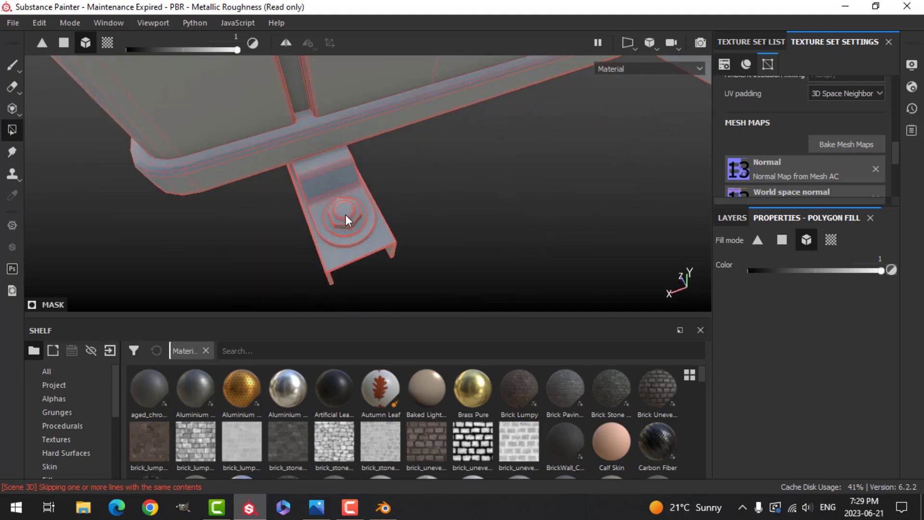
click(346, 222)
Reveal the metal layer on the central bar and the crossbars at the near end of the top grille with mesh-mode Polygon Fill
scroll(346, 221, down, 2)
alt+middle_drag(648, 152, 289, 276)
mouse_move(289, 276)
alt+mouse_down()
mouse_move(305, 239)
mouse_move(427, 226)
mouse_move(101, 111)
mouse_move(267, 191)
mouse_move(359, 170)
mouse_move(399, 190)
mouse_move(408, 209)
alt+mouse_up()
key(1)
alt+middle_drag(373, 67, 391, 230)
alt+drag(391, 230, 420, 200)
scroll(419, 200, up, 4)
click(12, 129)
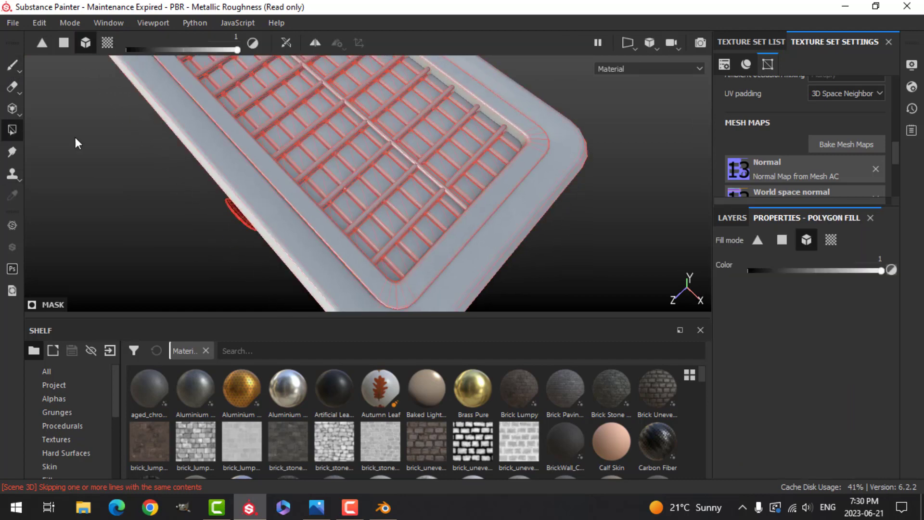
click(411, 159)
scroll(432, 145, up, 2)
click(432, 146)
click(449, 195)
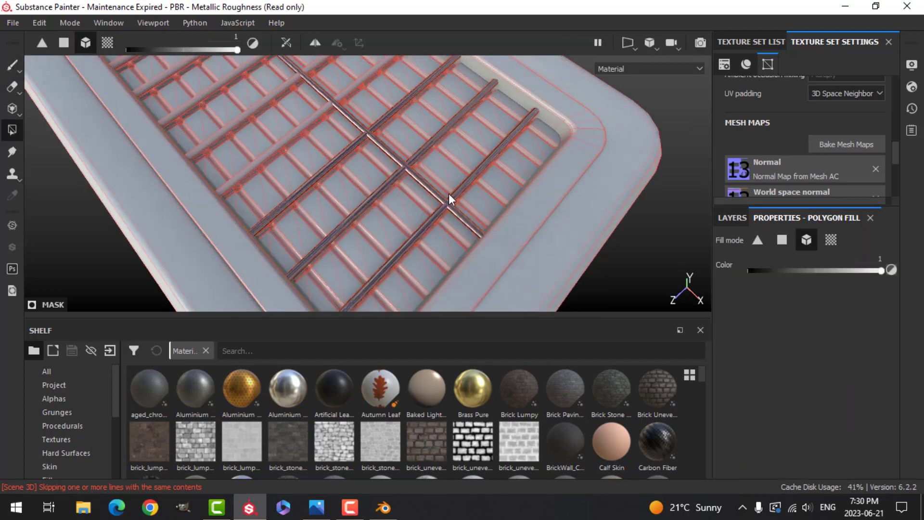
click(310, 122)
click(260, 98)
Reveal the metal layer on the remaining bars of the top grille and on its surrounding frame
alt+middle_drag(259, 117, 377, 262)
click(342, 214)
click(310, 185)
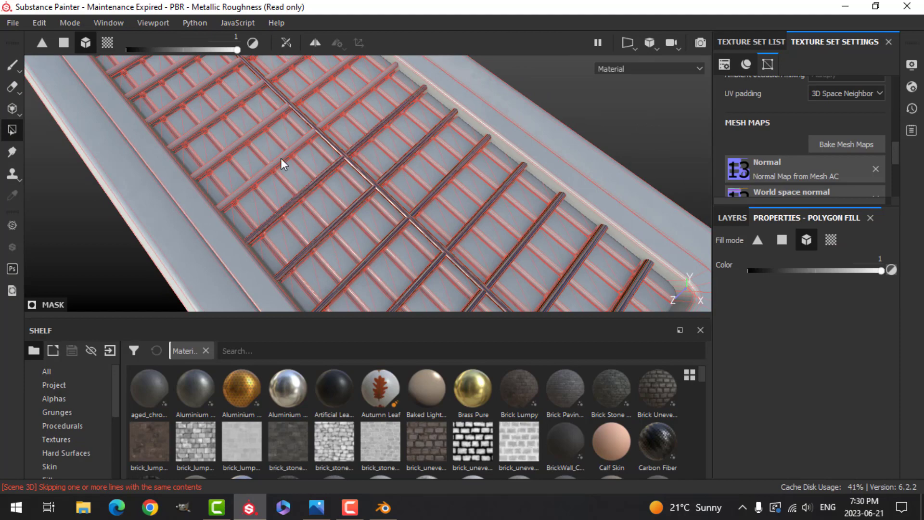
click(281, 158)
click(249, 131)
alt+middle_drag(230, 107, 293, 188)
scroll(293, 183, down, 1)
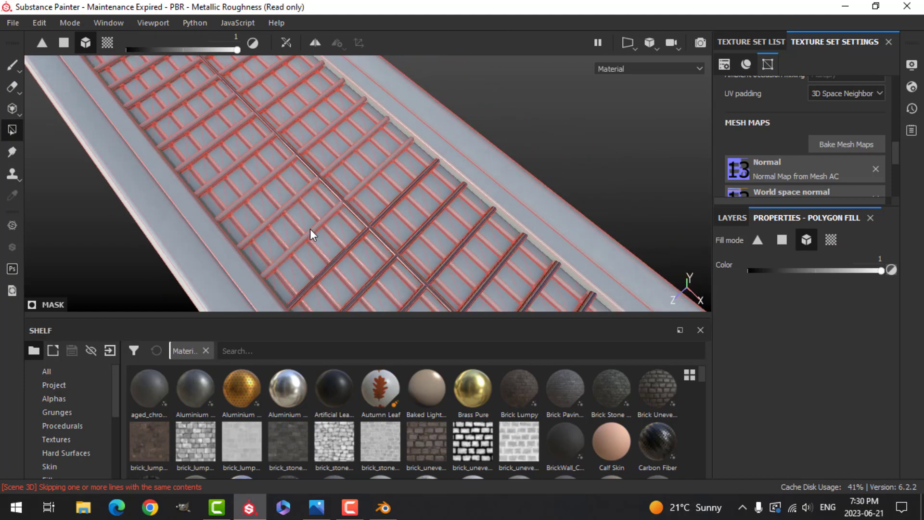
scroll(345, 262, down, 1)
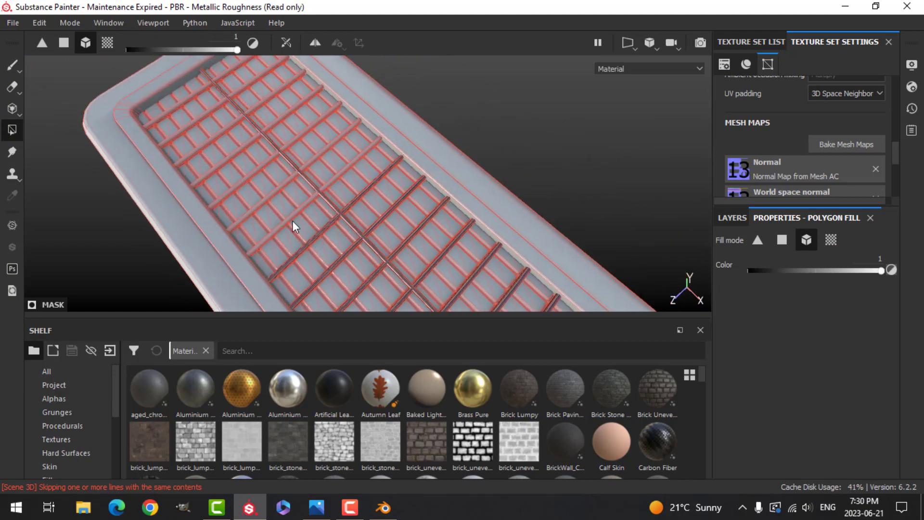
alt+drag(221, 143, 281, 220)
alt+drag(242, 160, 368, 206)
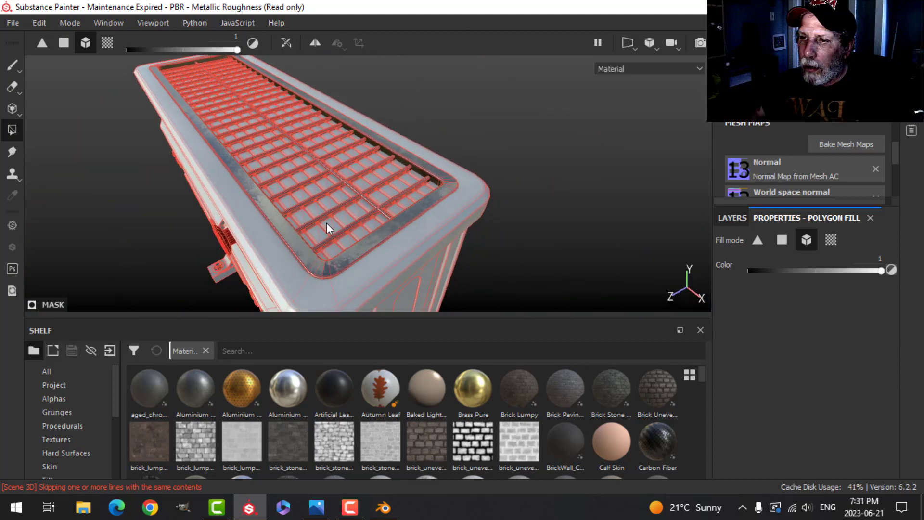
Set the metal fill layer's roughness to 0.2609 and check the finish on the grille, fan and casing
click(12, 65)
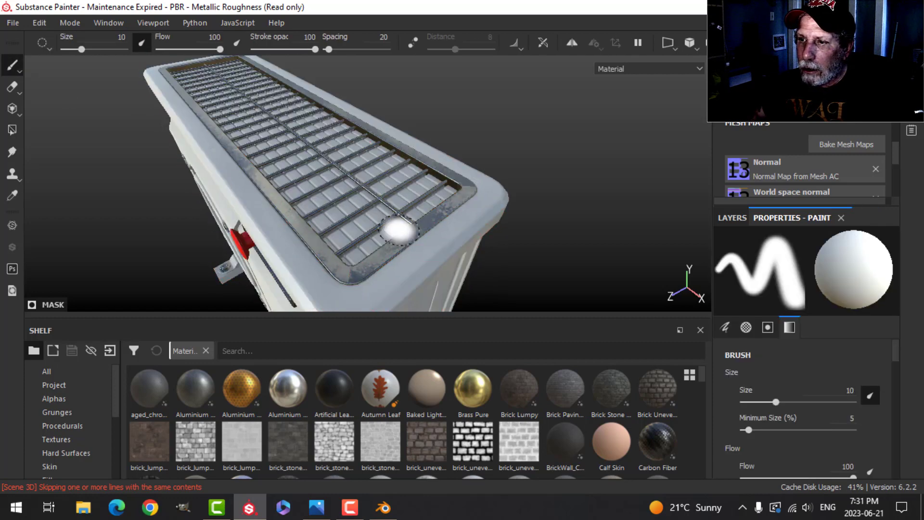
mouse_move(434, 223)
alt+mouse_down()
mouse_move(470, 253)
mouse_move(585, 291)
alt+mouse_up()
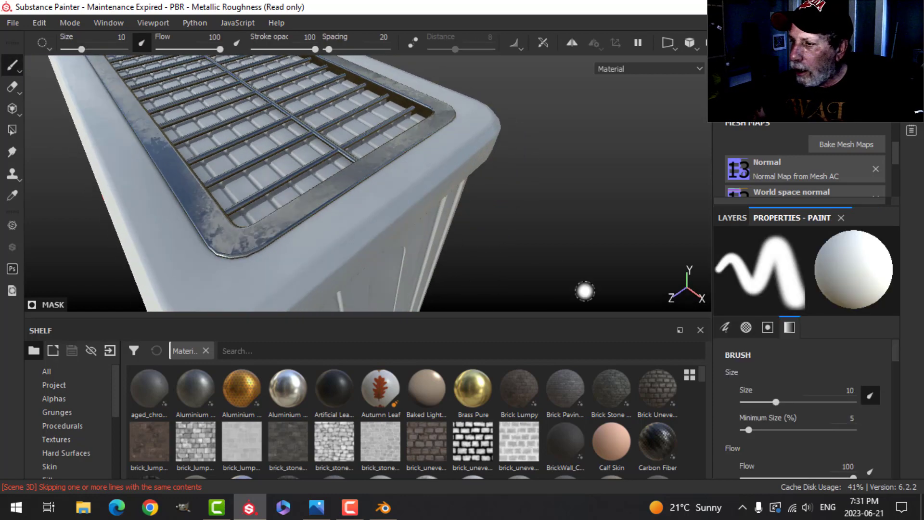
click(739, 221)
click(738, 269)
click(783, 218)
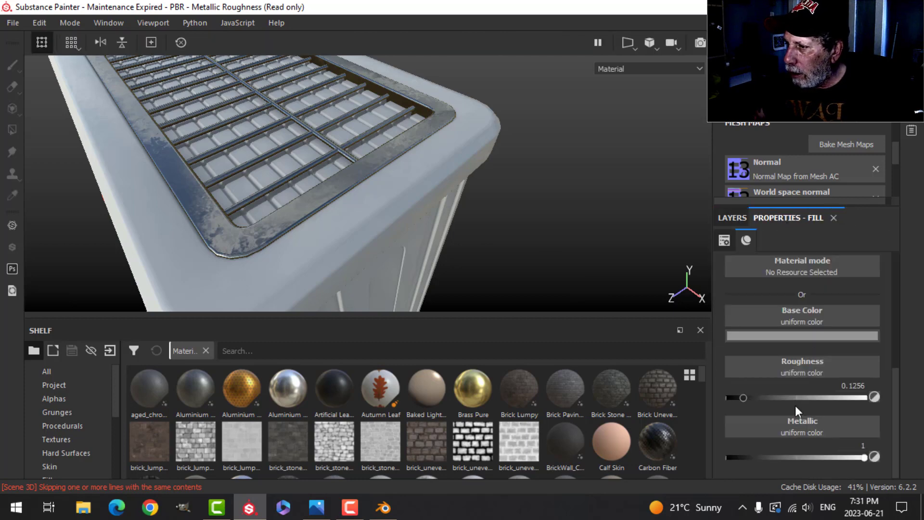
drag(757, 397, 762, 397)
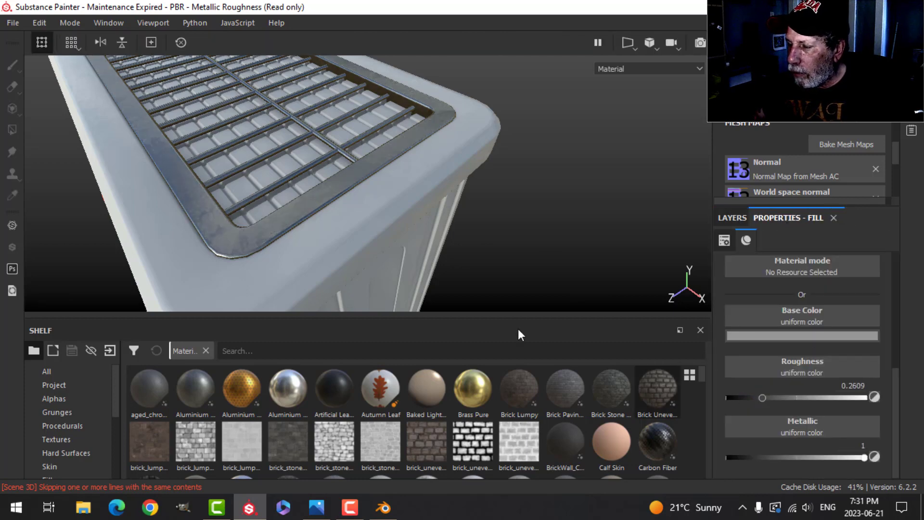
alt+drag(383, 259, 462, 190)
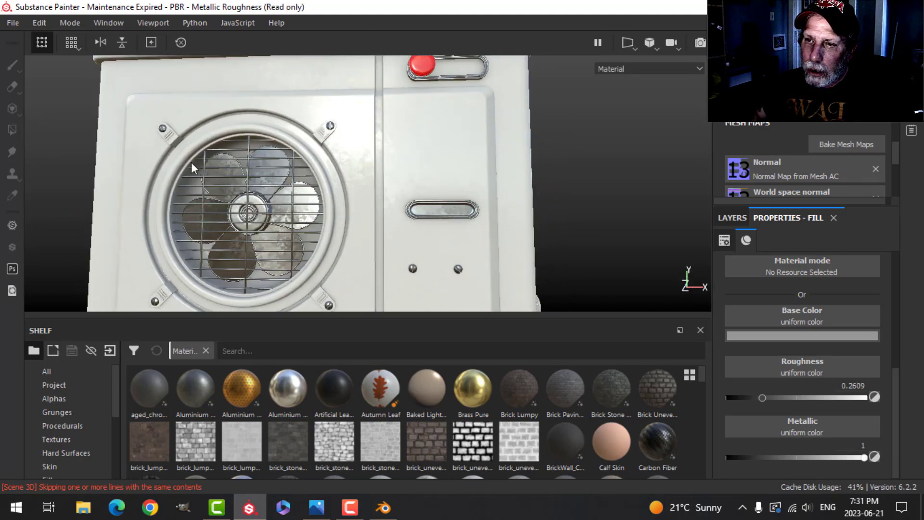
scroll(414, 231, down, 5)
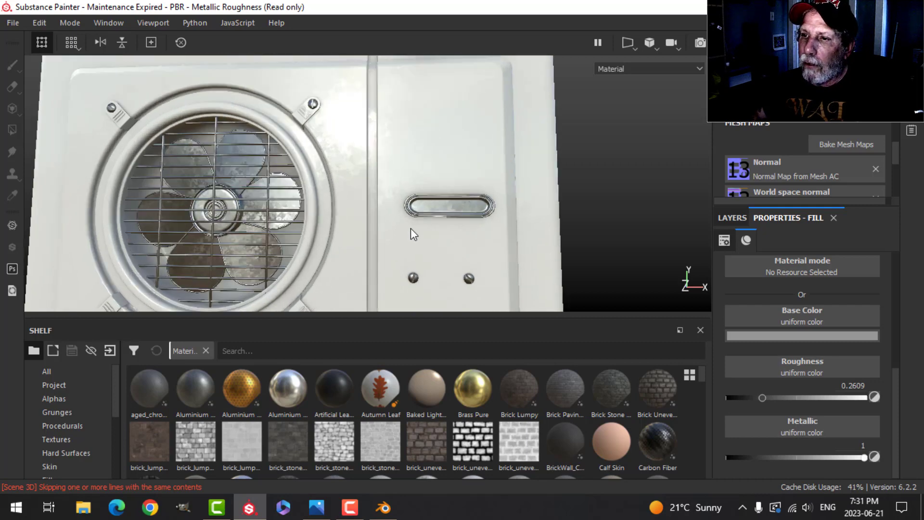
alt+drag(524, 177, 440, 239)
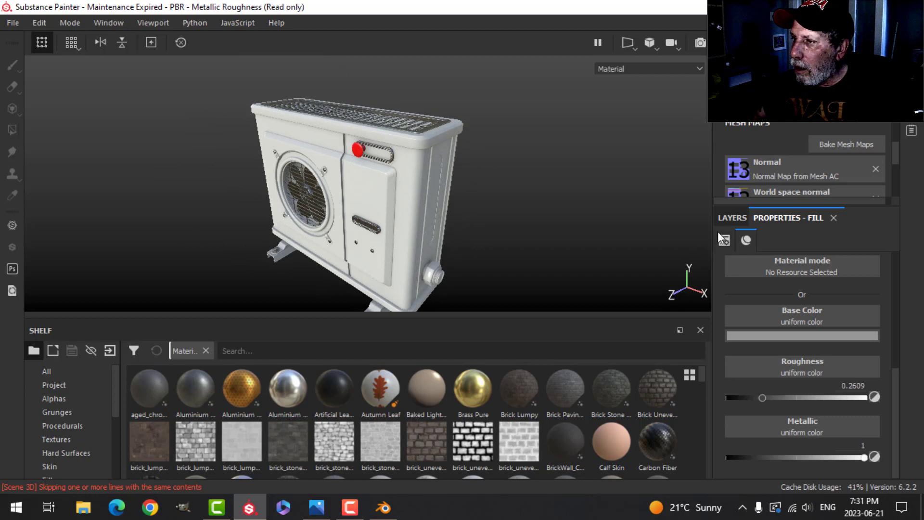
Duplicate the red layer and rename the copy "black"
click(730, 218)
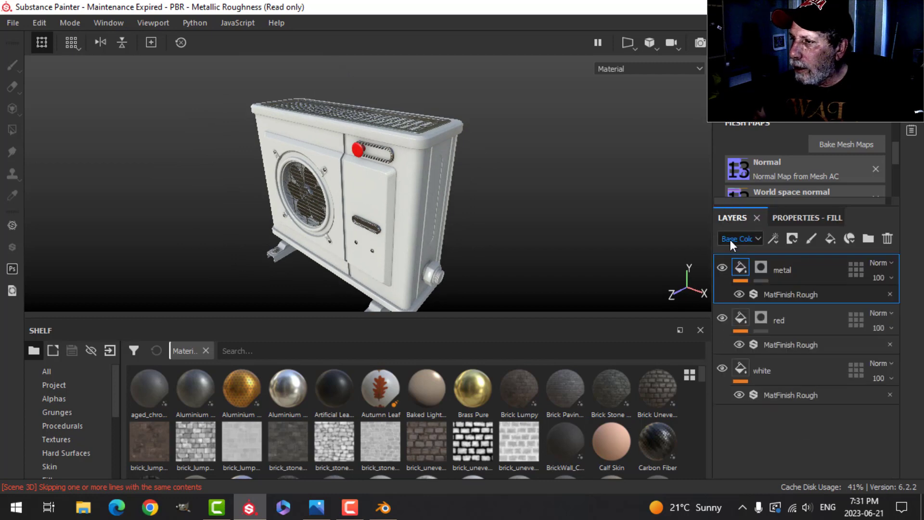
click(745, 322)
right_click(787, 322)
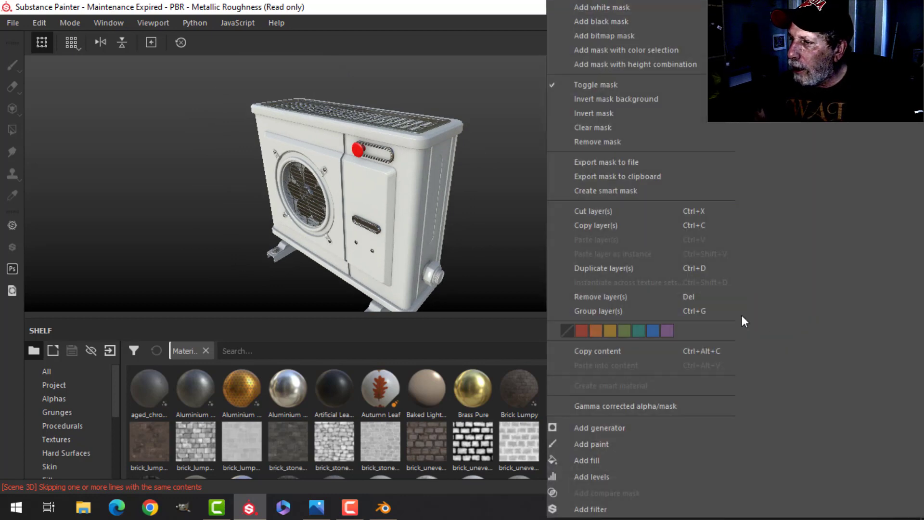
click(604, 268)
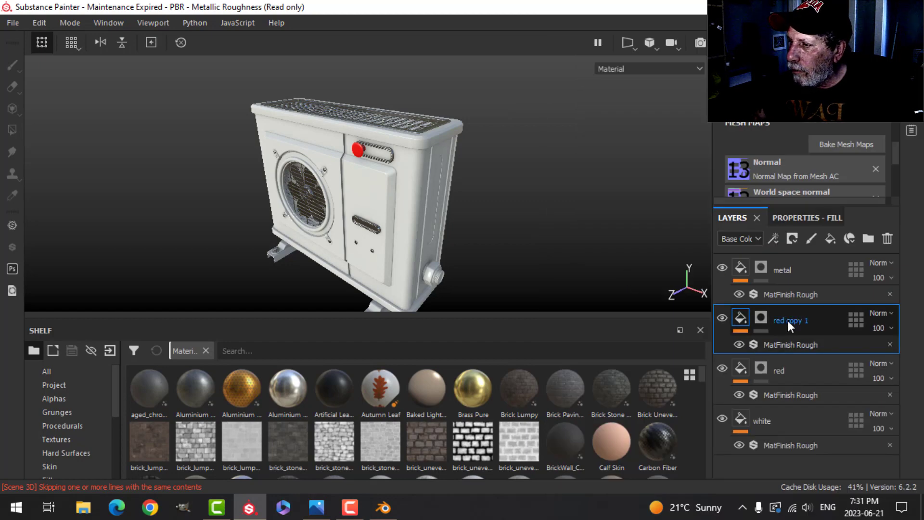
double_click(787, 320)
text(black)
key(Return)
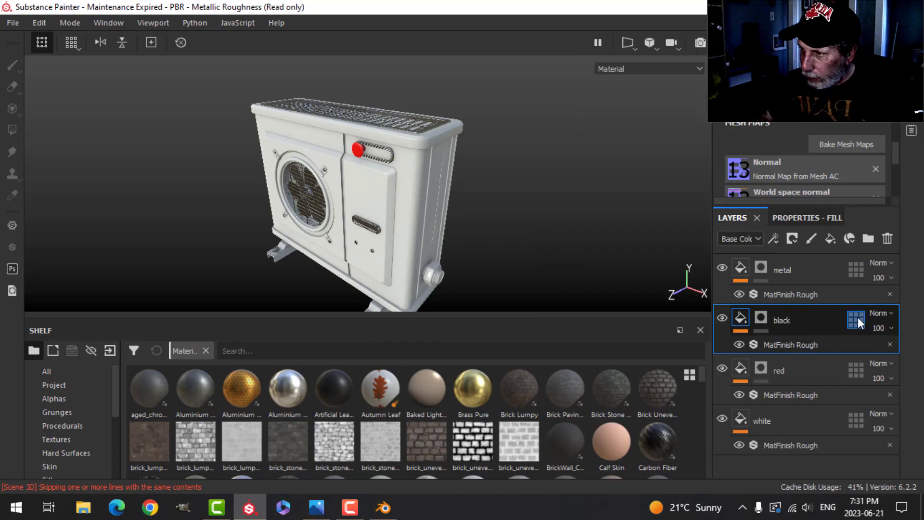
Clear the black layer's mask and change the layer's base color from red to a near-black
right_click(766, 317)
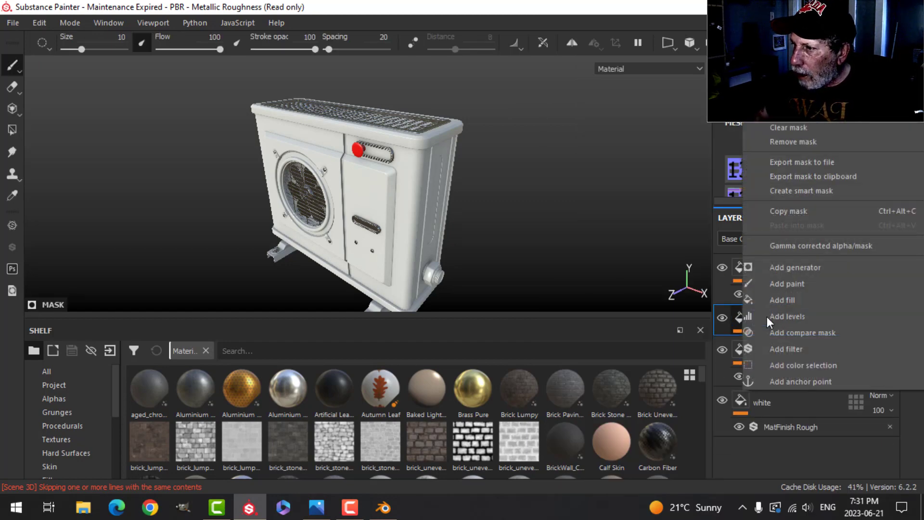
click(807, 128)
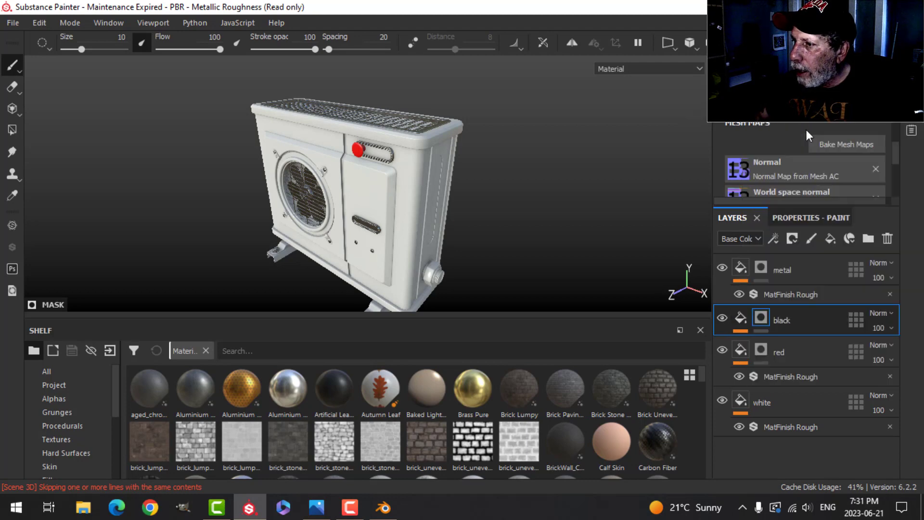
click(736, 320)
click(783, 223)
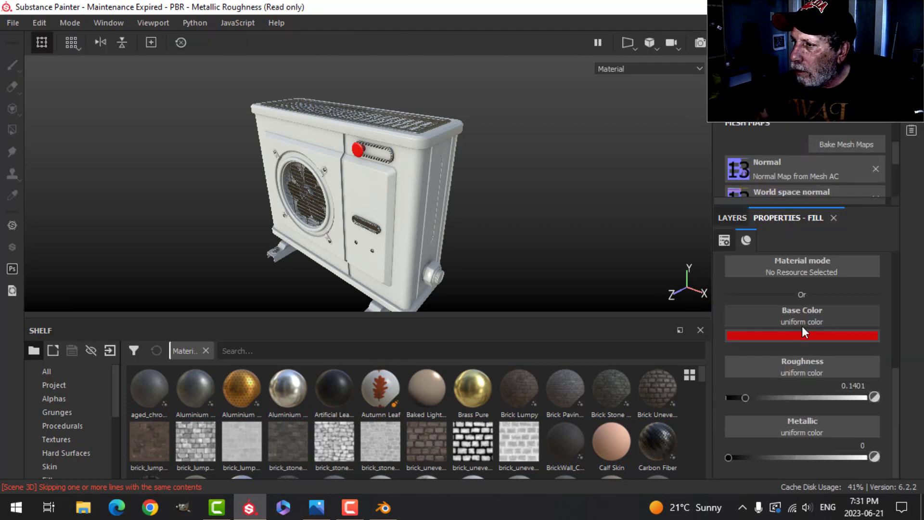
click(797, 332)
drag(747, 455, 735, 456)
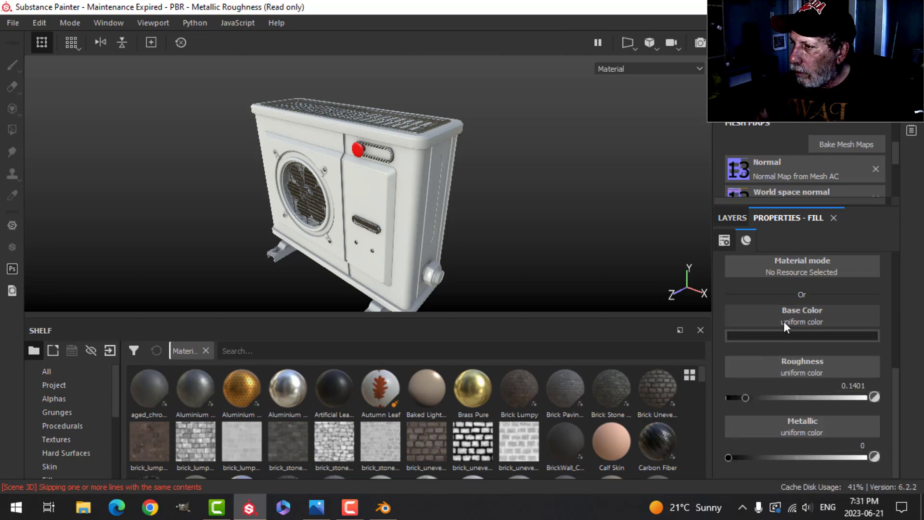
Set the black fill layer's roughness to 0.2126
alt+drag(506, 189, 494, 210)
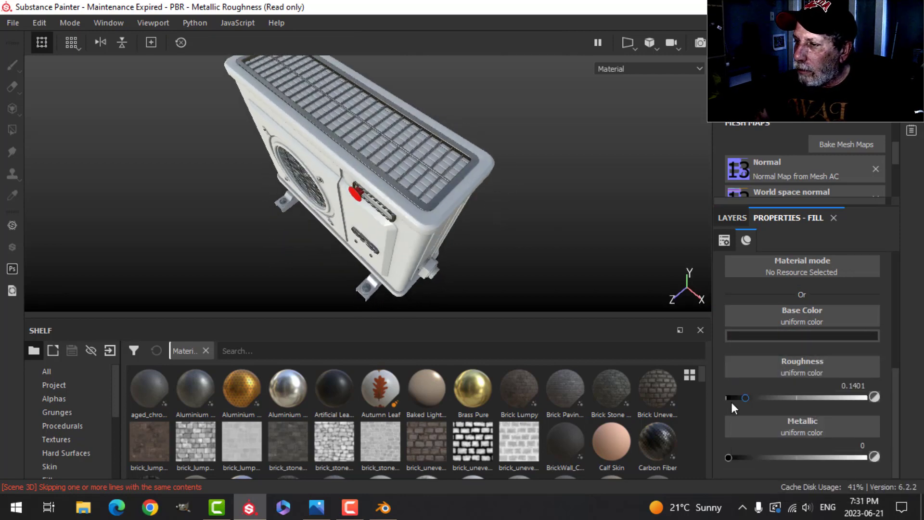
drag(748, 398, 755, 397)
alt+middle_drag(533, 208, 516, 230)
scroll(515, 230, up, 1)
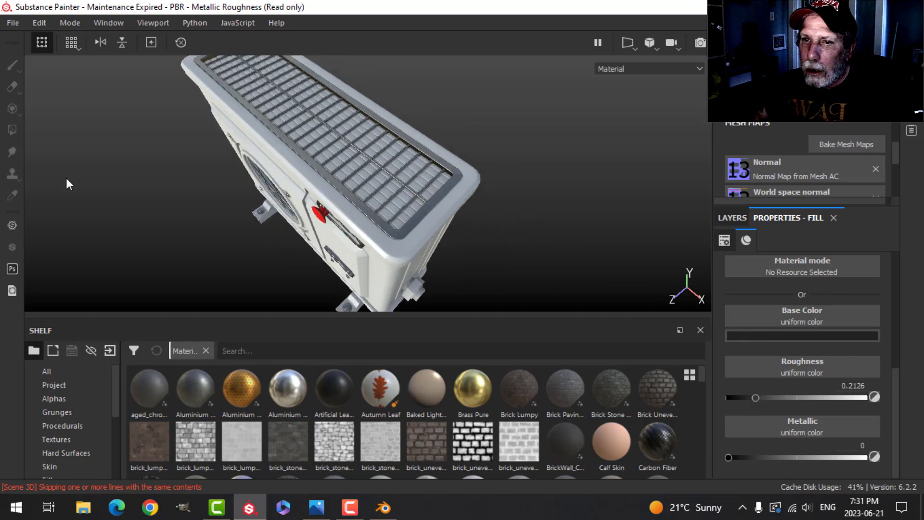
Reveal the black layer on the inner surface beneath the top grille with mesh-mode Polygon Fill on its mask
click(736, 219)
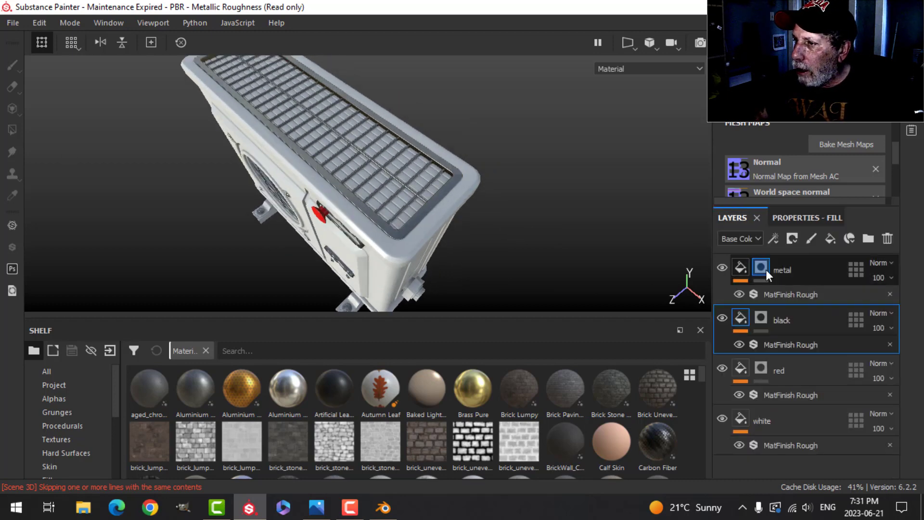
click(762, 317)
scroll(371, 198, up, 4)
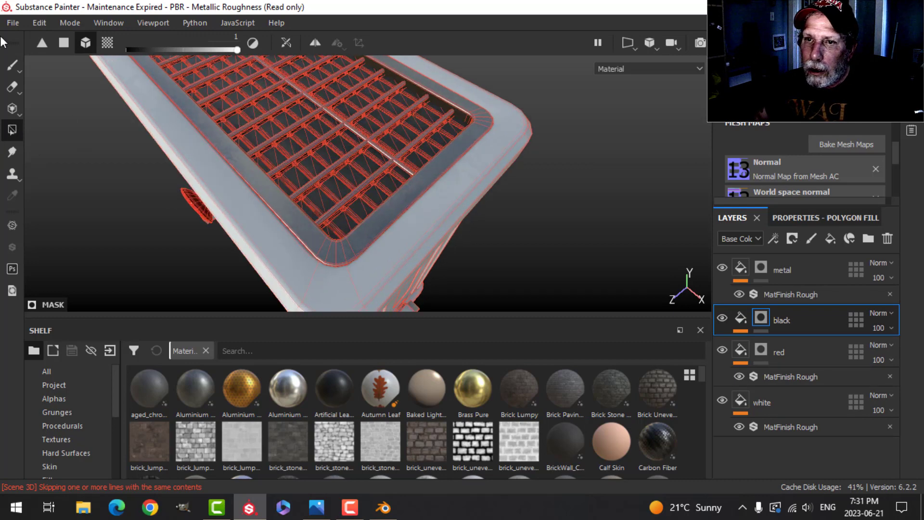
key(1)
scroll(403, 200, down, 3)
alt+drag(429, 245, 419, 208)
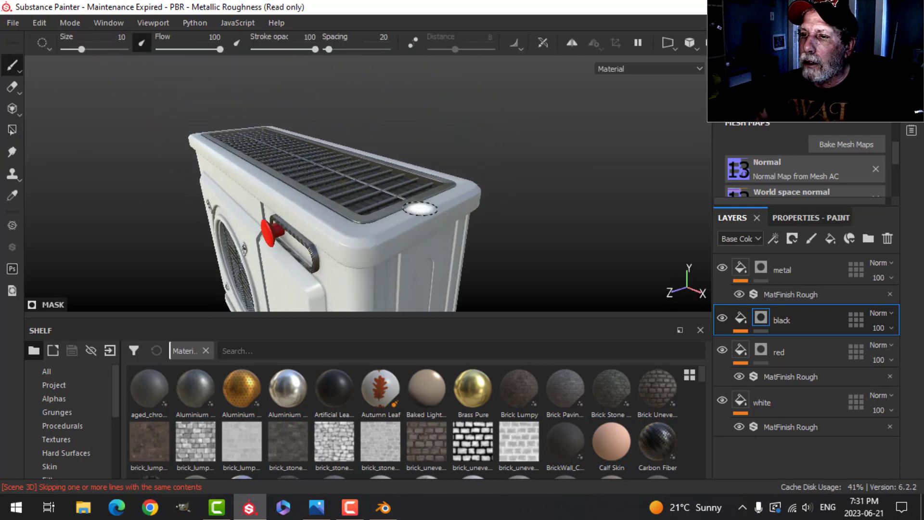
Reveal the black layer on the threaded end inside the hex nut of the side fitting with Polygon Fill
scroll(447, 279, down, 2)
alt+middle_drag(447, 279, 429, 141)
scroll(422, 209, up, 1)
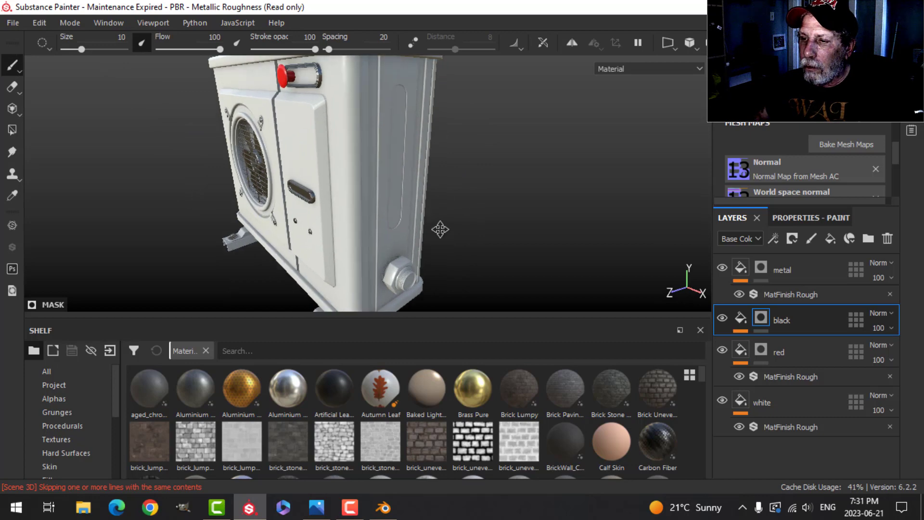
alt+middle_drag(439, 229, 435, 167)
alt+drag(435, 167, 483, 179)
scroll(479, 183, up, 3)
mouse_move(446, 206)
alt+mouse_down()
mouse_move(447, 88)
mouse_move(428, 127)
alt+mouse_up()
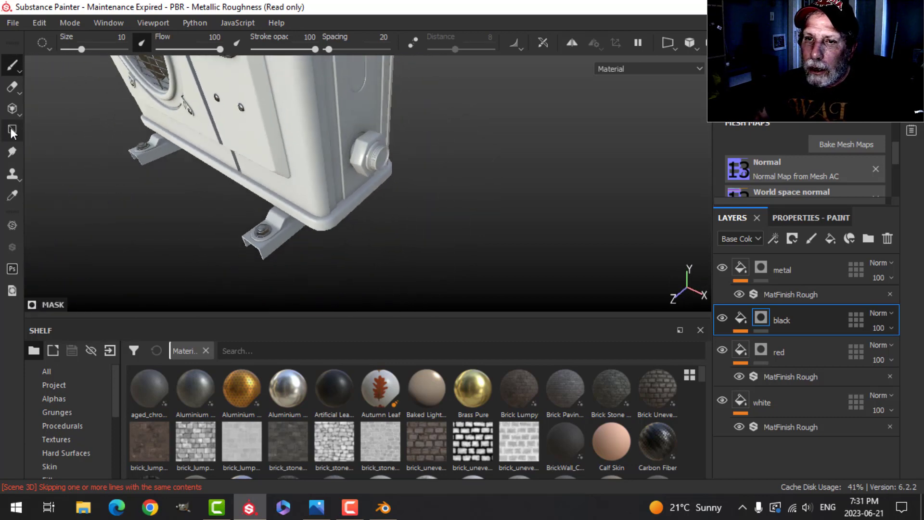
click(12, 129)
alt+drag(363, 184, 389, 149)
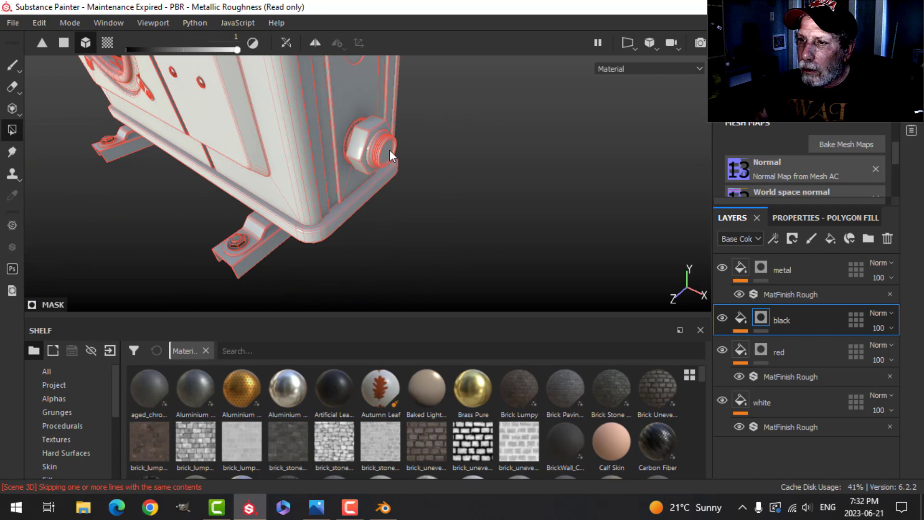
click(16, 71)
Add an empty paint layer above the metal layer
mouse_move(415, 202)
alt+mouse_down()
mouse_move(414, 241)
mouse_move(461, 195)
mouse_move(458, 215)
mouse_move(394, 200)
mouse_move(419, 165)
mouse_move(410, 189)
mouse_move(480, 241)
mouse_move(462, 236)
alt+mouse_up()
alt+drag(462, 236, 387, 220)
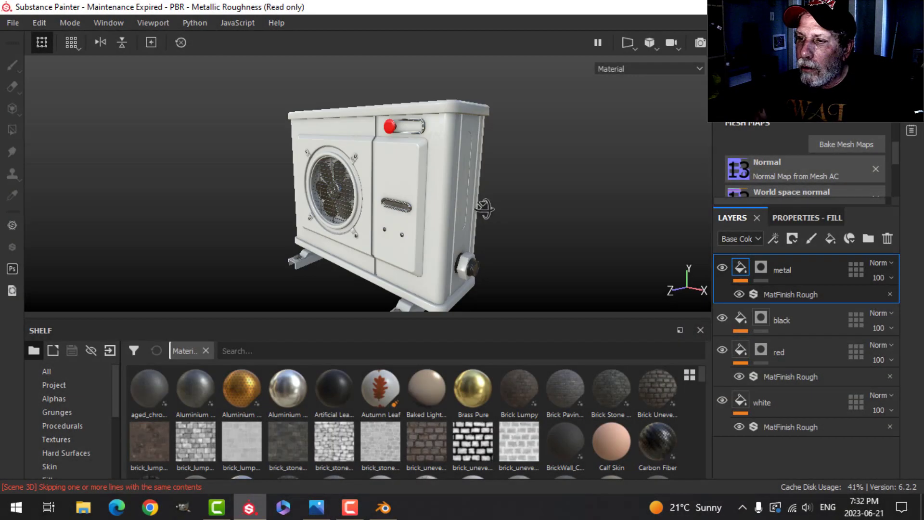
mouse_move(484, 207)
alt+mouse_down()
mouse_move(509, 212)
mouse_move(495, 207)
mouse_move(475, 221)
mouse_move(478, 195)
mouse_move(459, 216)
mouse_move(488, 192)
alt+mouse_up()
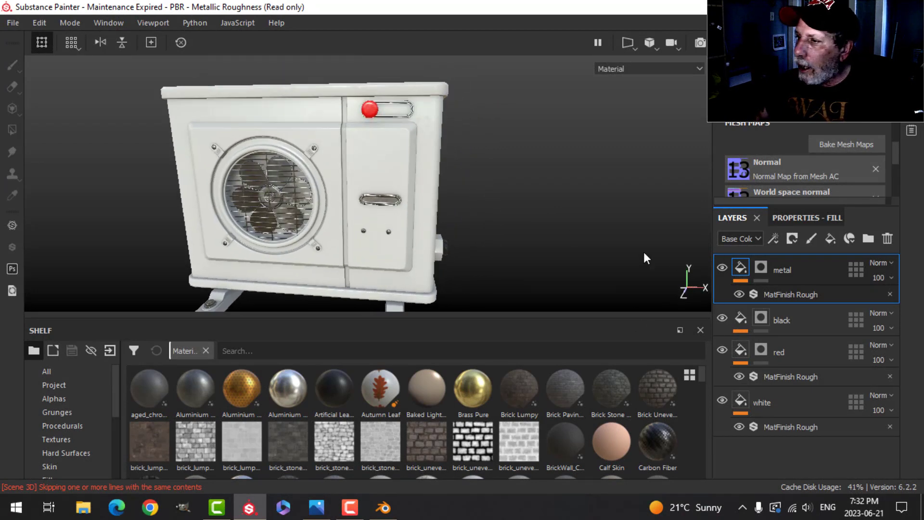
click(814, 233)
Clear the alpha from the paint brush on the new paint layer
click(806, 219)
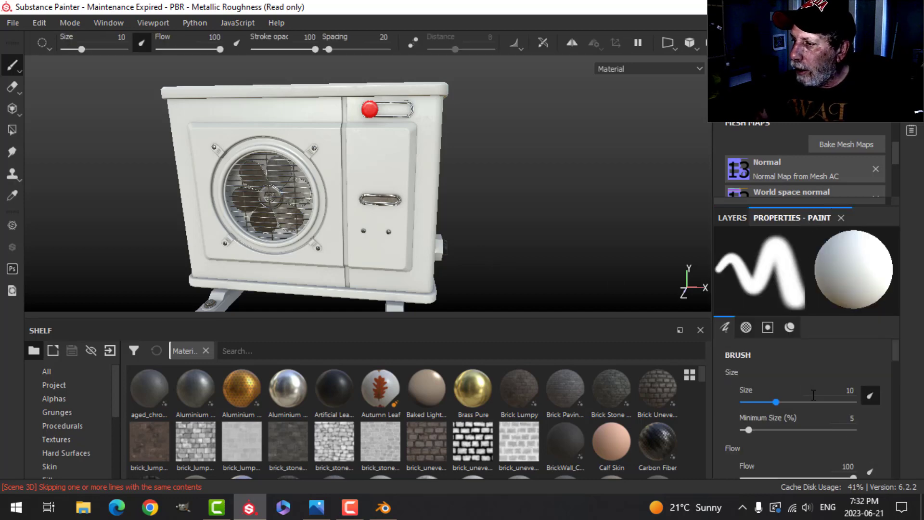
scroll(798, 389, down, 3)
scroll(798, 390, down, 10)
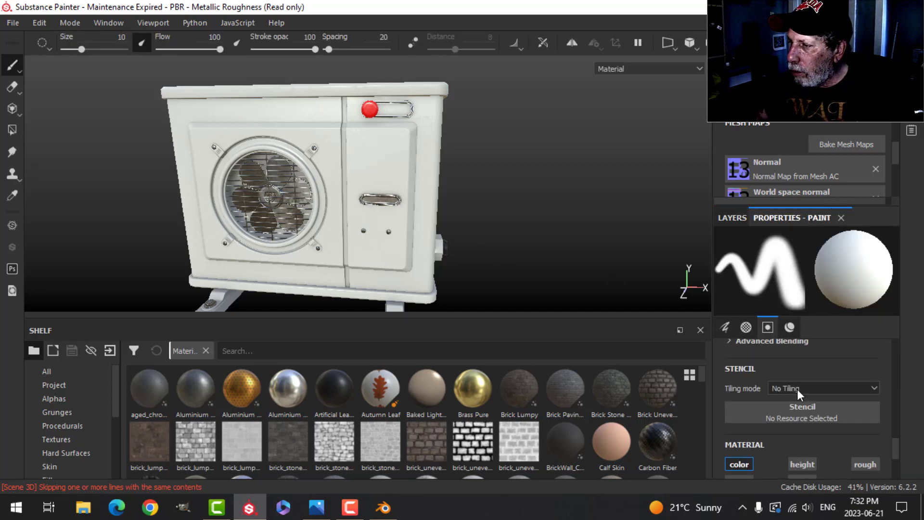
scroll(795, 387, up, 3)
click(870, 367)
scroll(816, 382, down, 5)
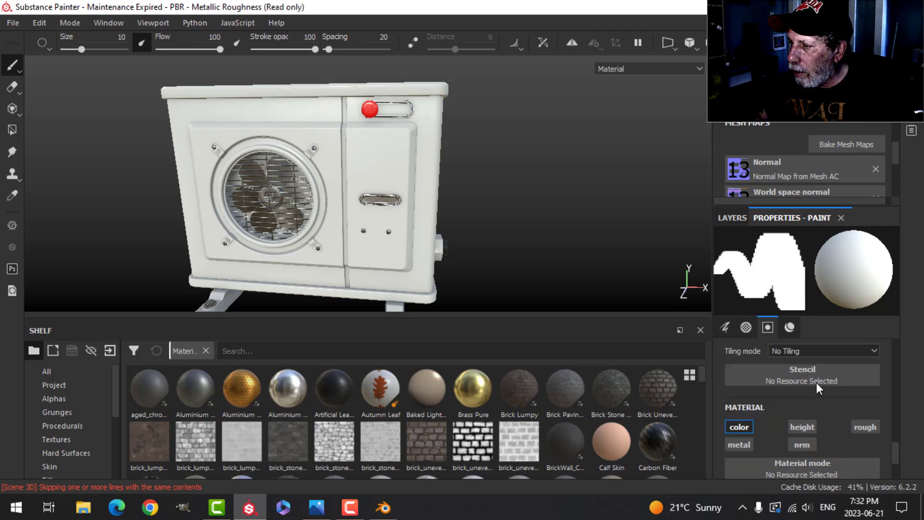
scroll(813, 383, up, 3)
scroll(807, 412, down, 2)
scroll(807, 411, down, 1)
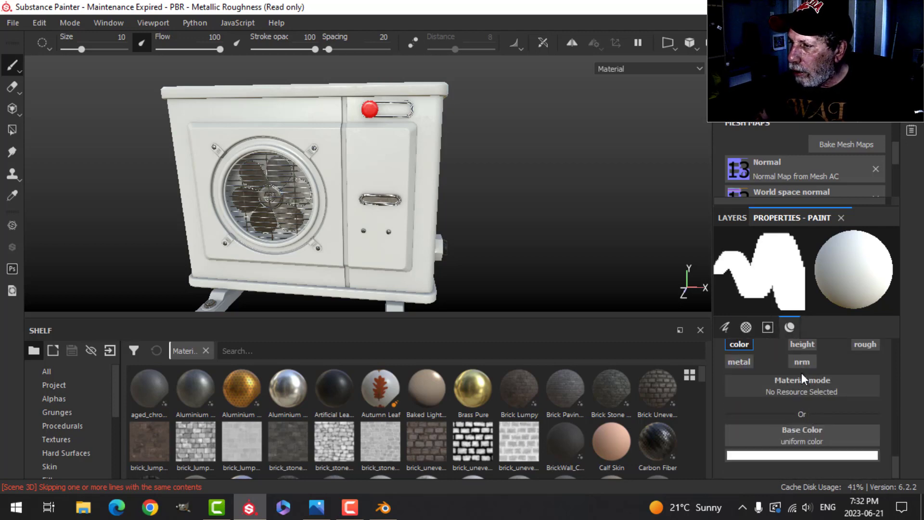
Enable the brush's height channel, set its base color to near-black and its height to -0.4783
click(803, 344)
click(785, 456)
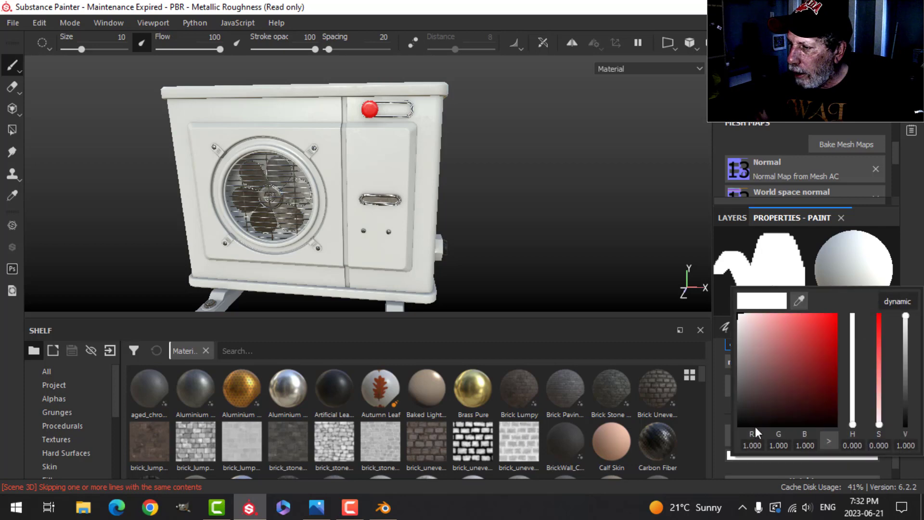
click(742, 413)
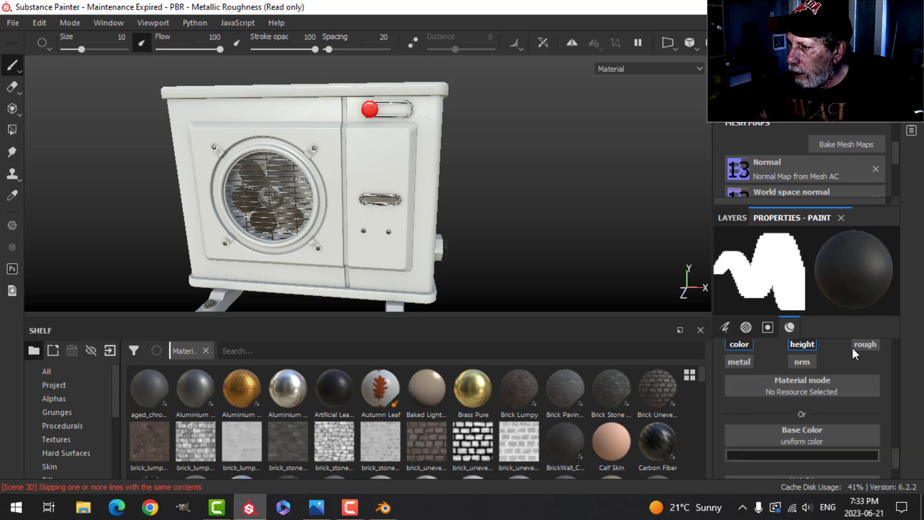
scroll(795, 428, down, 2)
drag(797, 458, 763, 456)
Switch the viewport to an orthographic view framing the whole front of the air conditioner
alt+drag(456, 224, 491, 210)
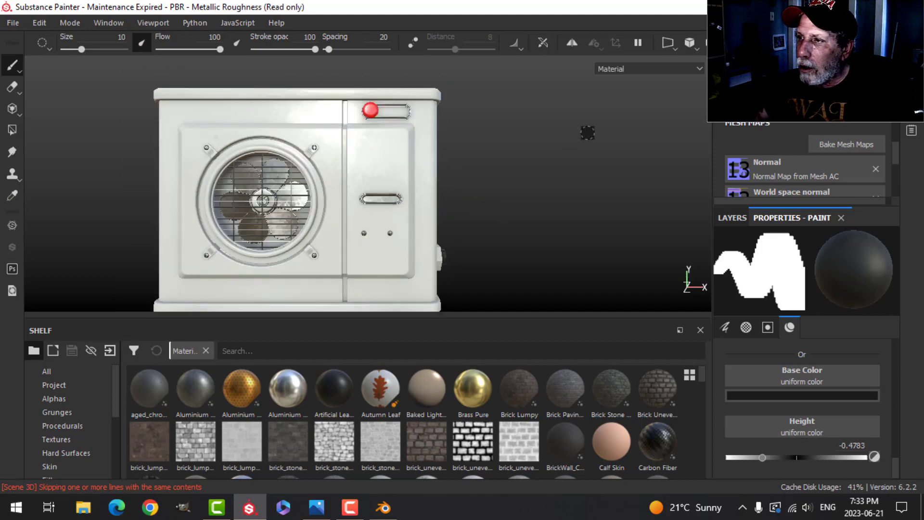
click(688, 78)
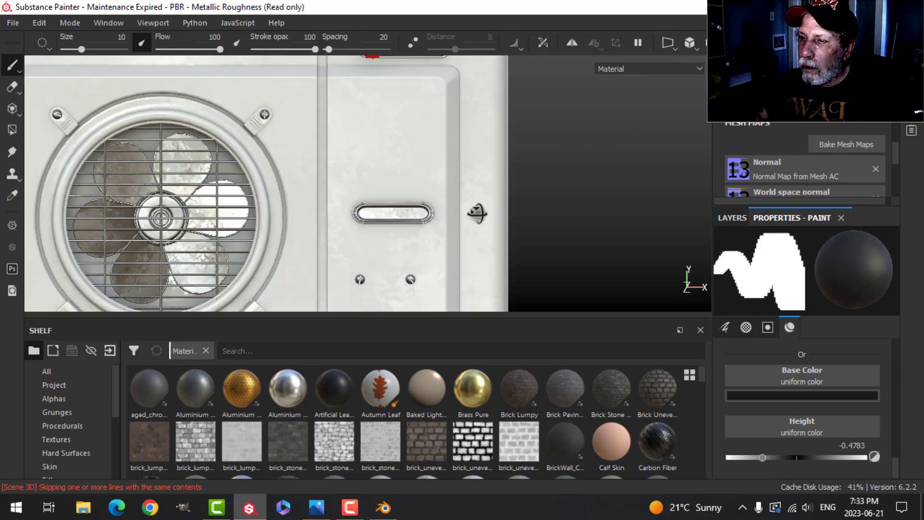
scroll(481, 212, up, 2)
scroll(498, 200, down, 3)
scroll(486, 212, up, 3)
scroll(469, 224, down, 3)
scroll(452, 226, down, 3)
alt+middle_drag(330, 212, 459, 198)
scroll(506, 207, down, 1)
Search the alphas for "bolt" and load the JRO_Bolts cross-head alpha into the brush
click(57, 399)
click(246, 350)
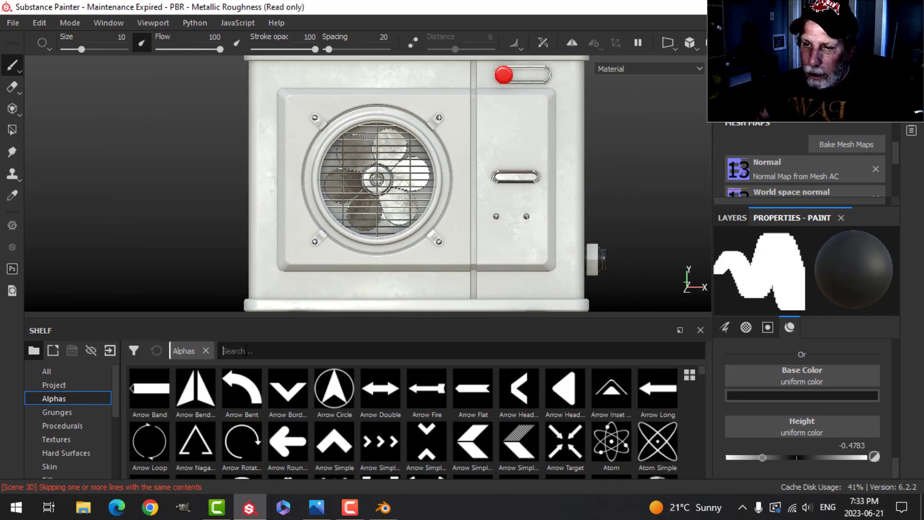
text(bolt)
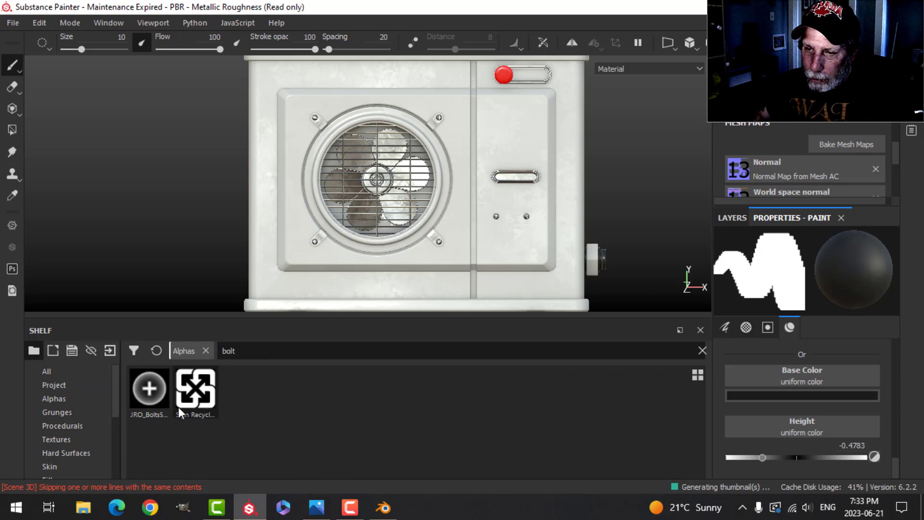
click(154, 391)
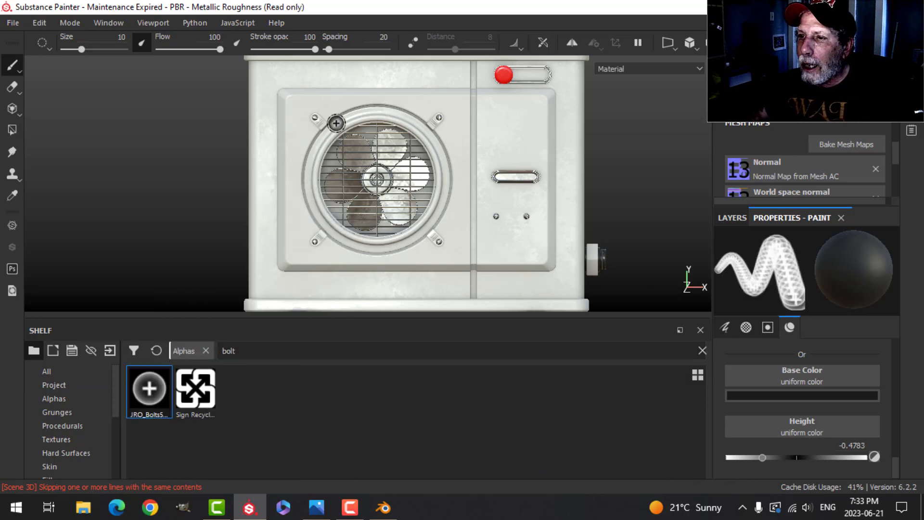
Set the brush size to 5.68 and stamp a screw in each corner of the raised front panel
mouse_move(337, 123)
ctrl+right_down()
mouse_move(315, 123)
mouse_move(336, 123)
mouse_move(295, 105)
ctrl+right_up()
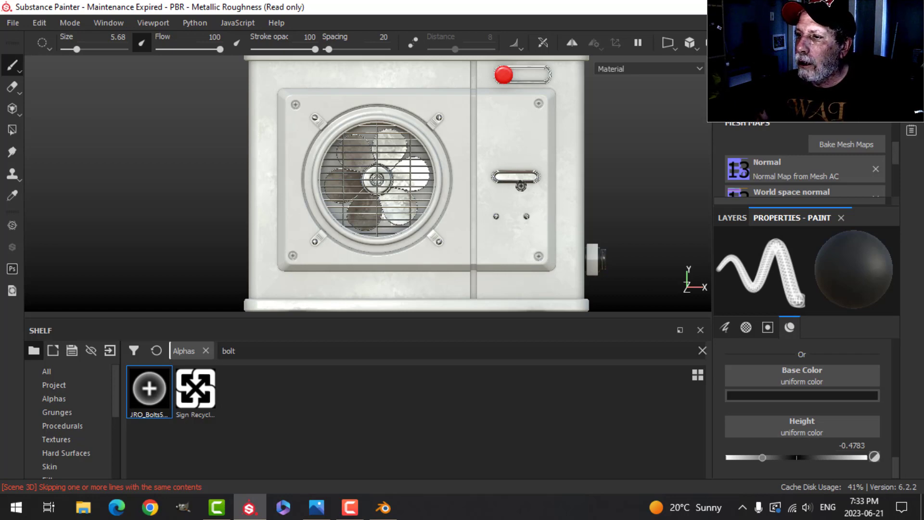
scroll(521, 185, down, 2)
scroll(487, 157, up, 2)
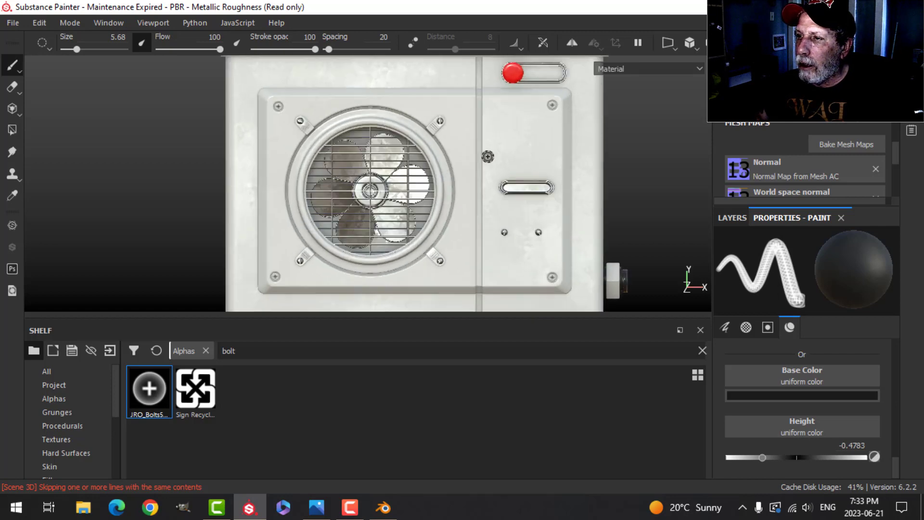
Examine the side and the rear louvre panel of the unit, rotating the environment lighting to see the rear clearly
scroll(572, 166, down, 2)
alt+drag(573, 165, 510, 168)
alt+middle_drag(594, 171, 435, 183)
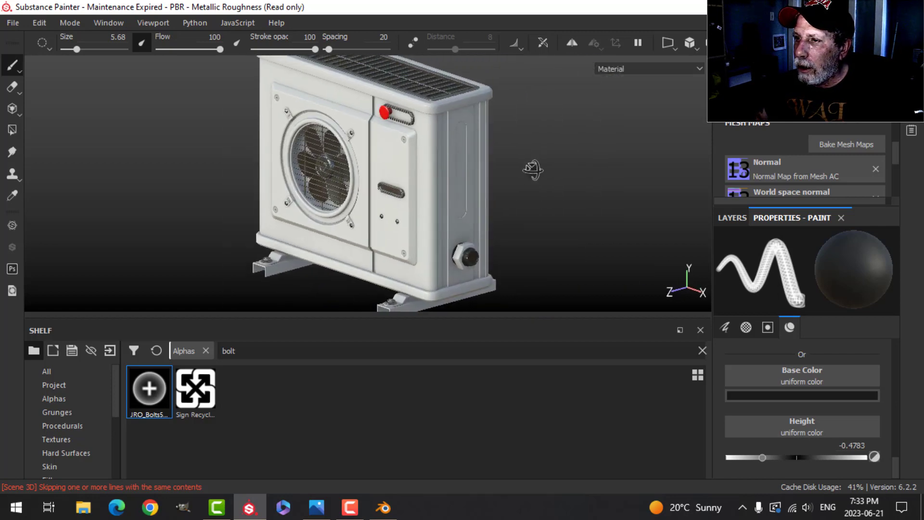
alt+drag(532, 169, 353, 170)
alt+drag(568, 168, 503, 137)
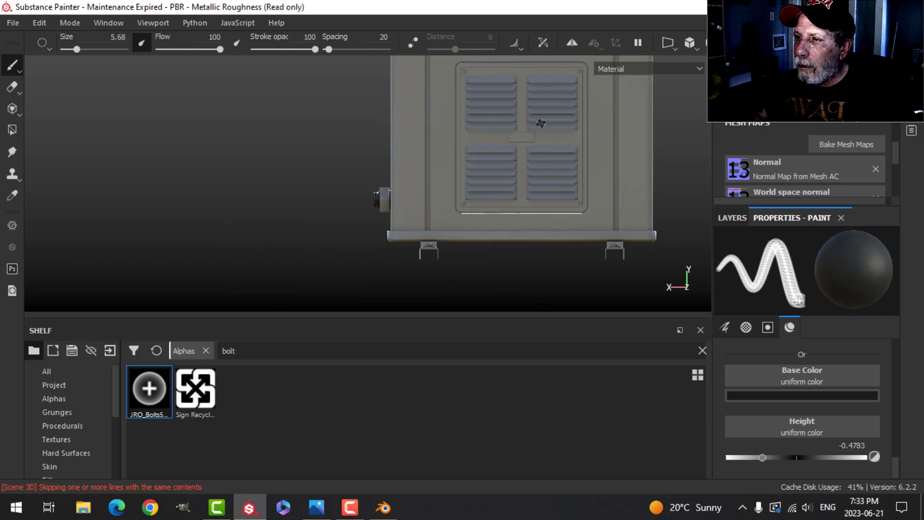
alt+middle_drag(541, 123, 438, 170)
shift+right_drag(491, 148, 439, 159)
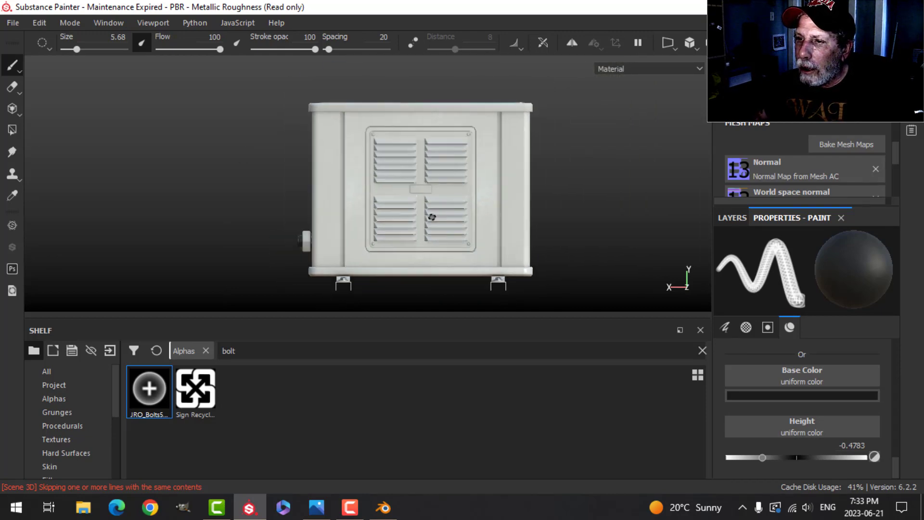
scroll(430, 215, up, 2)
Examine the end panel with the hex fitting and the top grille for further screw positions
alt+drag(319, 138, 374, 202)
alt+middle_drag(375, 202, 455, 191)
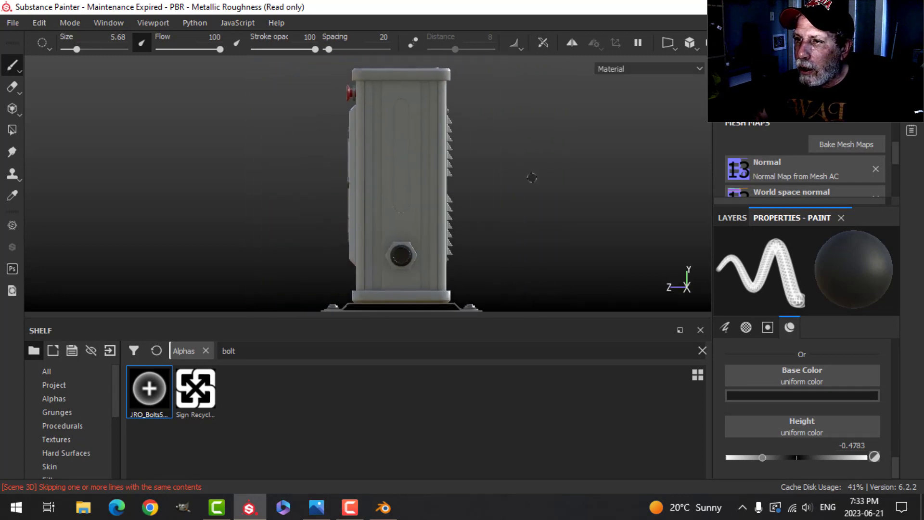
shift+right_drag(548, 168, 513, 177)
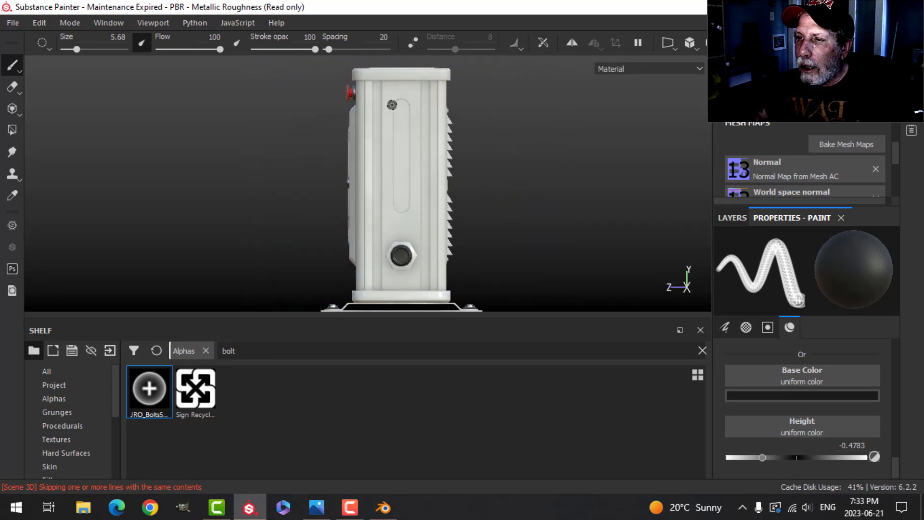
scroll(392, 103, down, 3)
scroll(393, 101, up, 5)
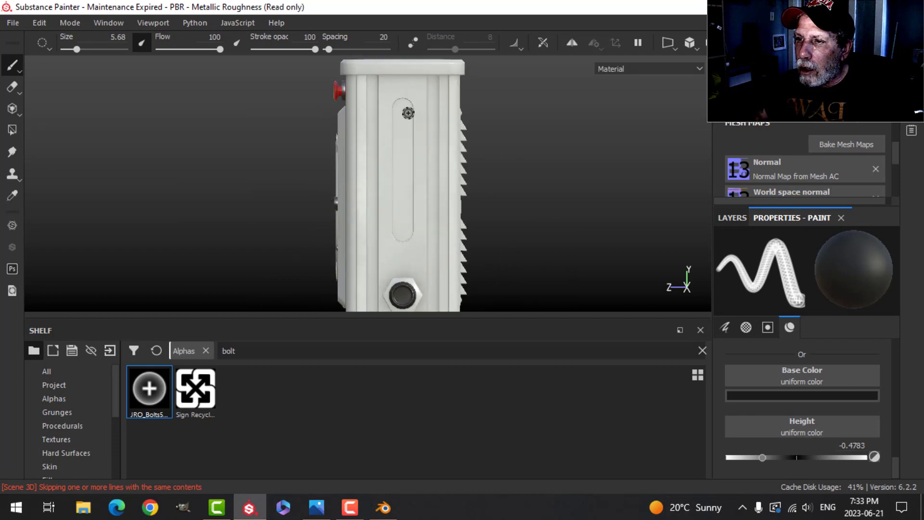
alt+drag(408, 112, 487, 172)
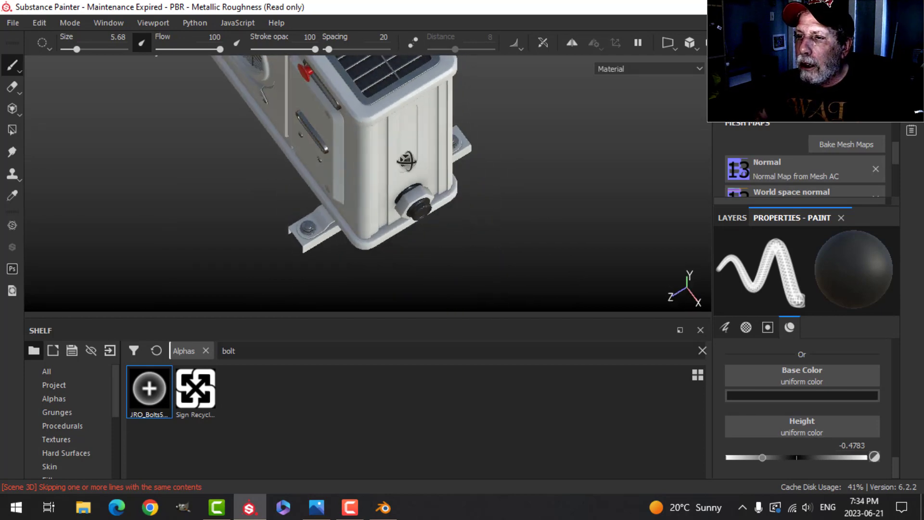
alt+drag(407, 160, 499, 119)
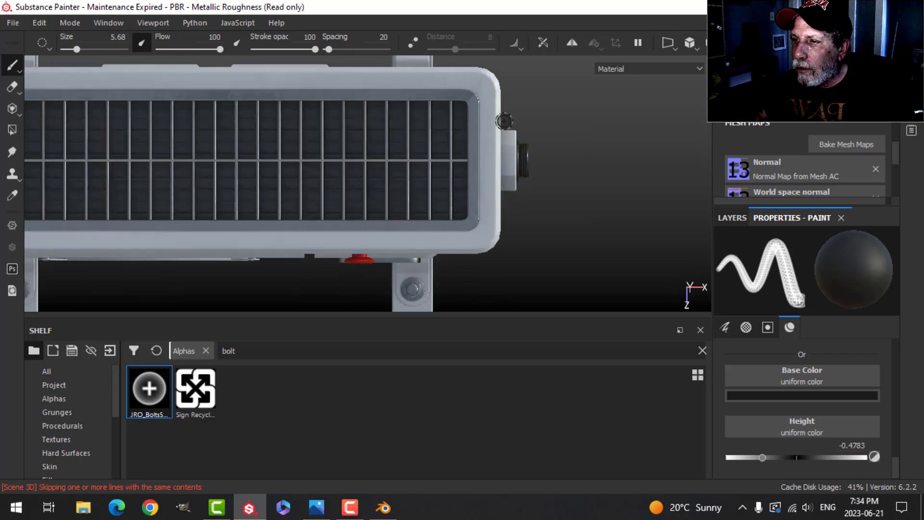
key(bracketleft)
key(bracketleft)
key(bracketleft)
scroll(464, 128, up, 2)
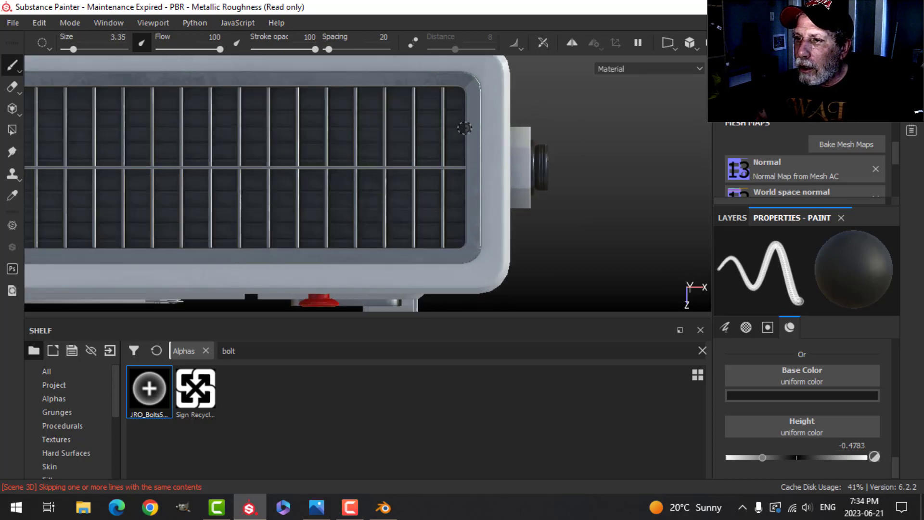
scroll(464, 128, down, 4)
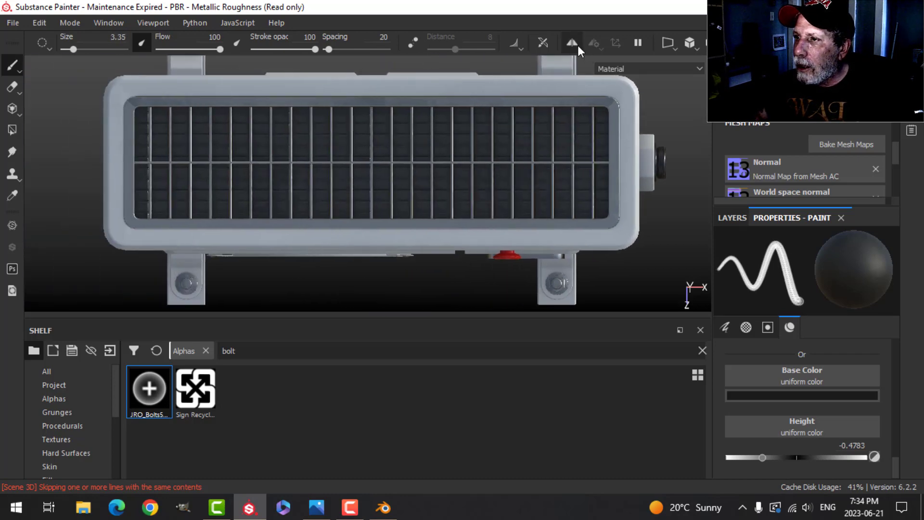
click(577, 45)
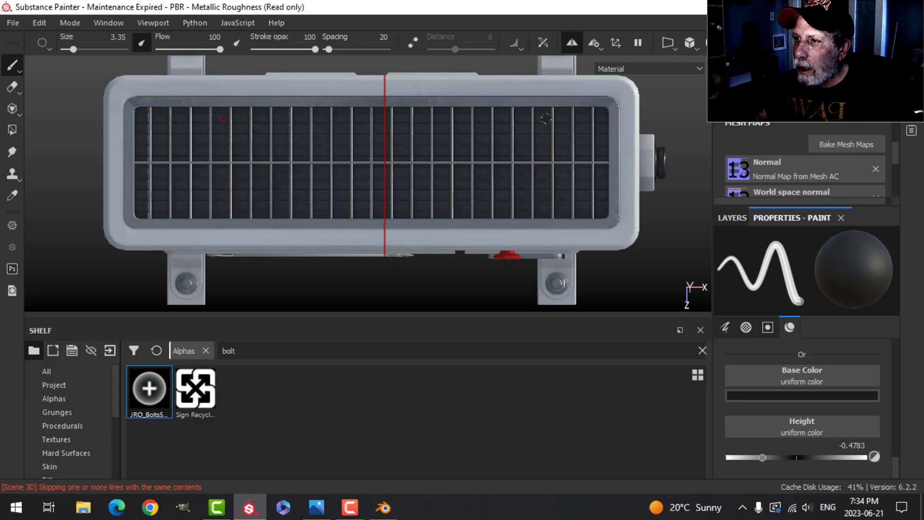
key(bracketleft)
key(bracketleft)
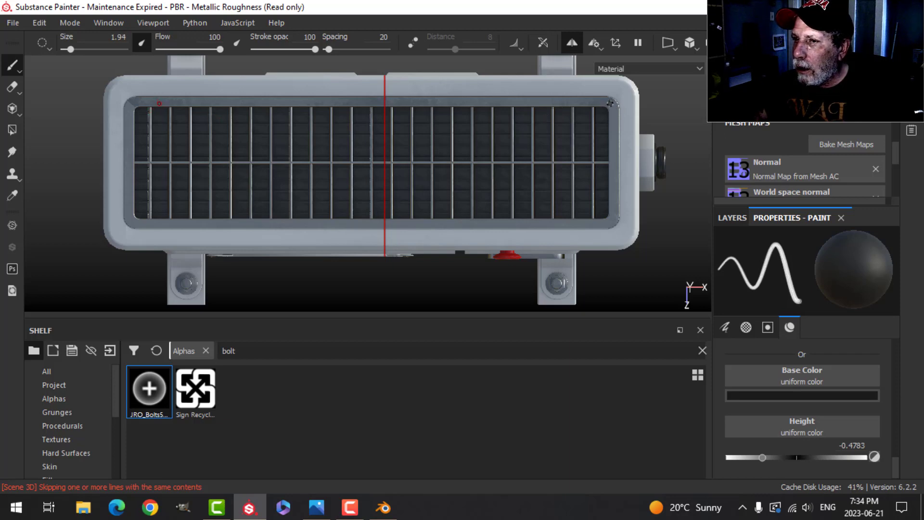
scroll(641, 127, up, 3)
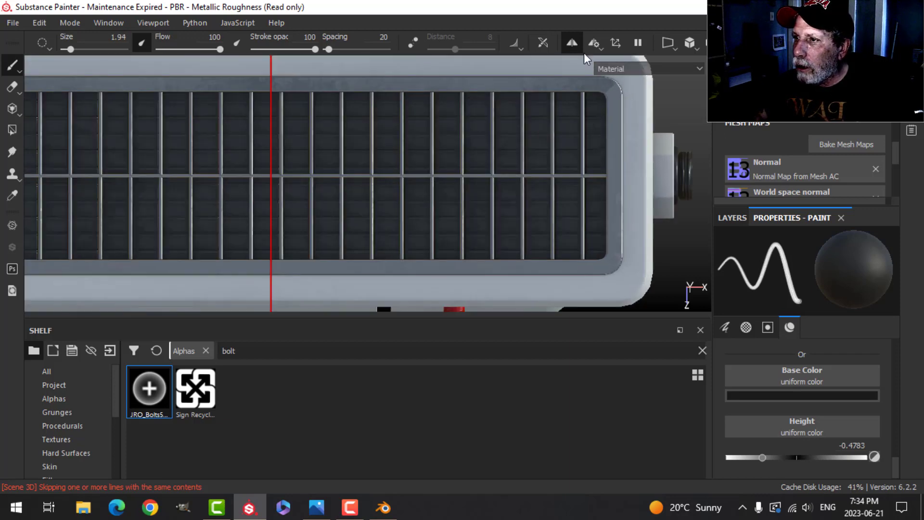
click(571, 43)
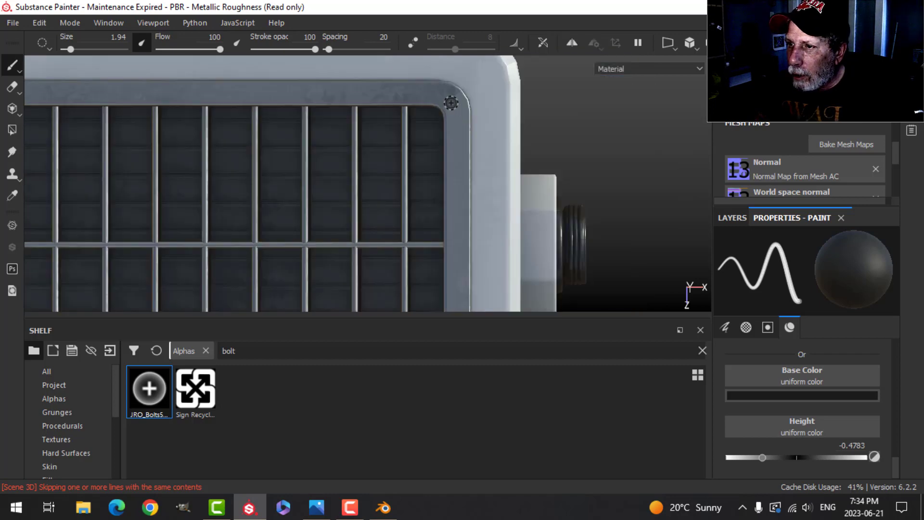
Set the brush size to 2.55 and stamp a screw in the upper-right corner of the top grille's frame
key(bracketright)
key(bracketright)
key(bracketright)
key(bracketright)
key(bracketleft)
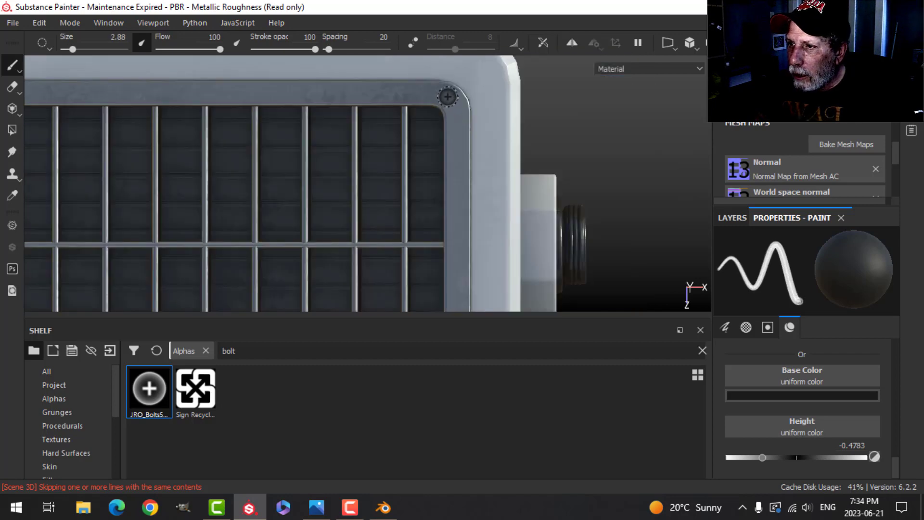
key(bracketleft)
scroll(434, 159, down, 2)
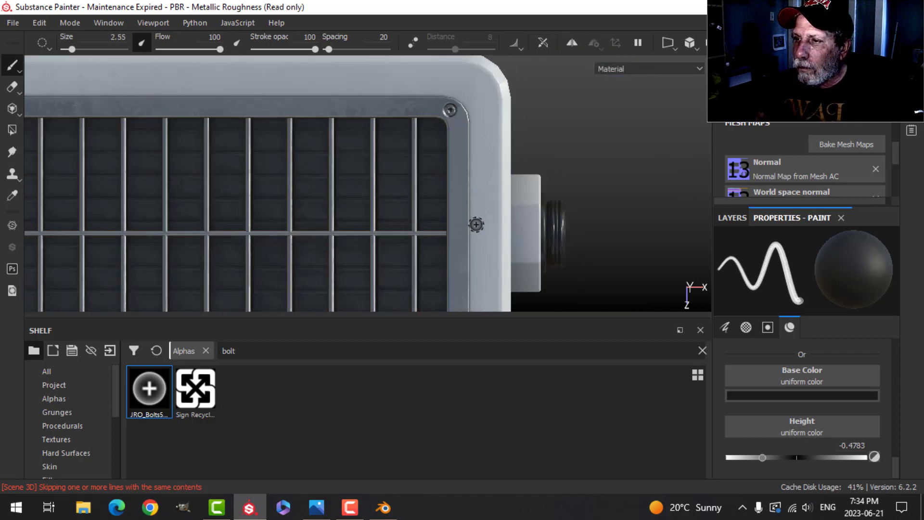
Stamp a screw in each of the remaining three corners of the top grille's frame
alt+middle_drag(476, 223, 485, 107)
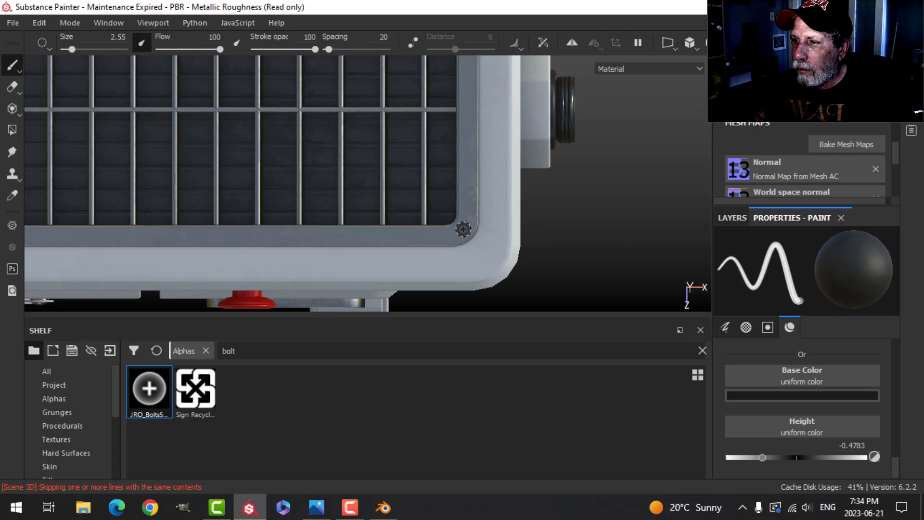
scroll(334, 244, down, 5)
alt+middle_drag(325, 187, 691, 201)
scroll(359, 183, up, 1)
alt+middle_drag(359, 183, 440, 194)
scroll(441, 194, up, 1)
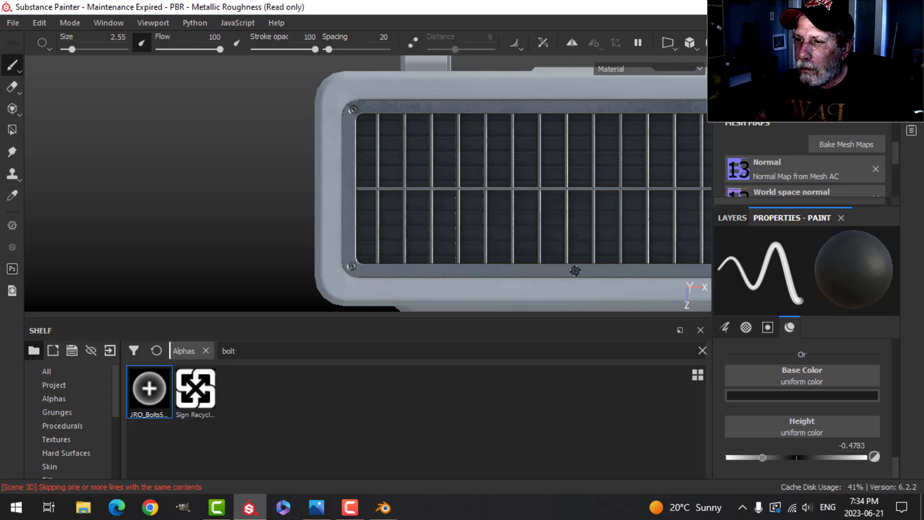
Examine the end panel around the long rounded slot outline for further screw positions
scroll(563, 259, down, 2)
alt+middle_drag(540, 243, 316, 184)
alt+drag(374, 269, 391, 188)
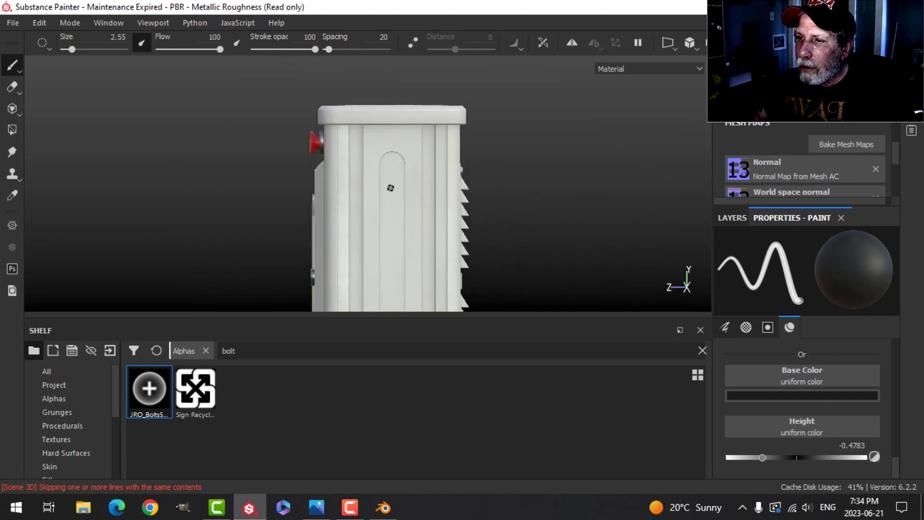
scroll(390, 188, up, 2)
alt+middle_drag(409, 205, 403, 129)
scroll(402, 171, up, 2)
scroll(396, 181, down, 3)
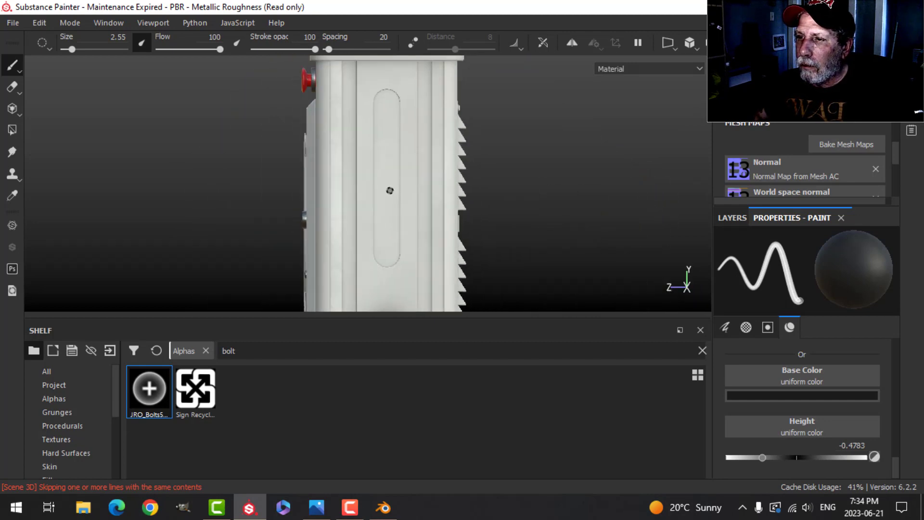
alt+middle_drag(390, 190, 426, 247)
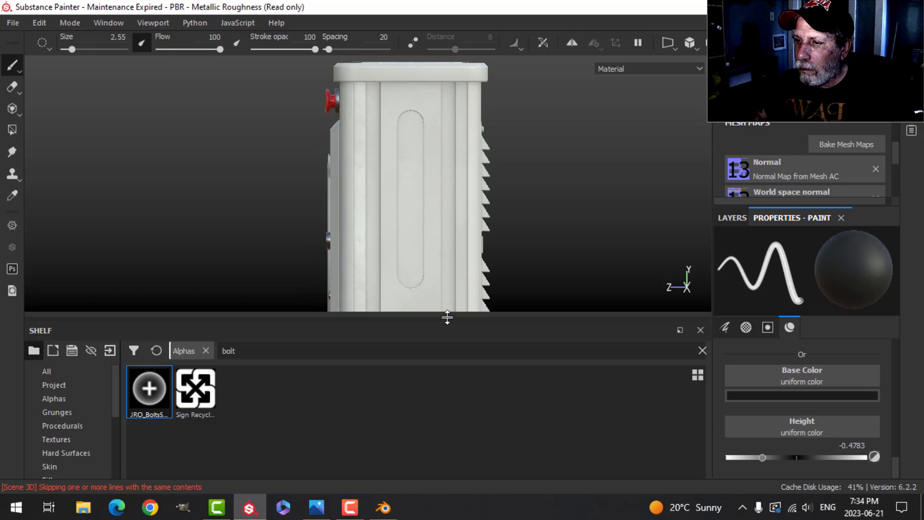
Enlarge the 3D viewport by shrinking the shelf and set the brush size to 2.31 to fit the end panel's vertical strip
drag(447, 314, 457, 411)
scroll(432, 297, down, 3)
alt+middle_drag(437, 274, 416, 192)
alt+drag(417, 193, 379, 117)
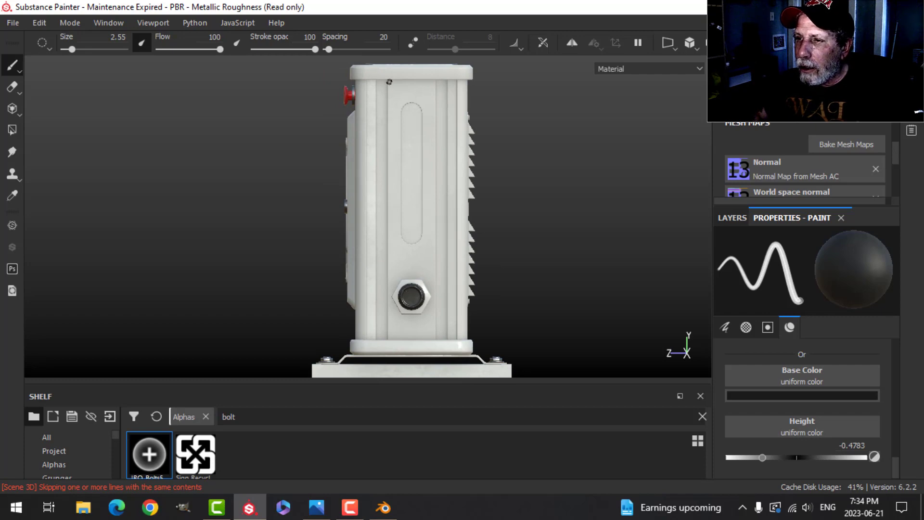
scroll(392, 97, up, 5)
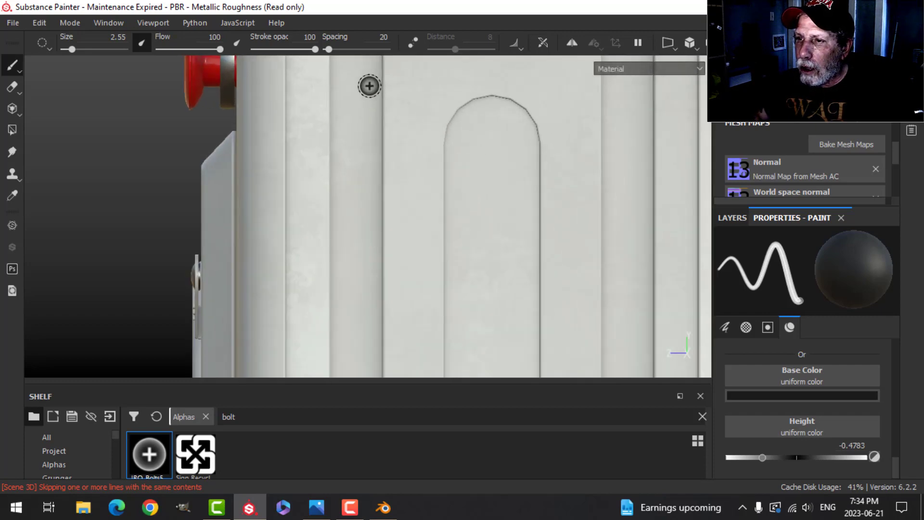
scroll(463, 284, down, 5)
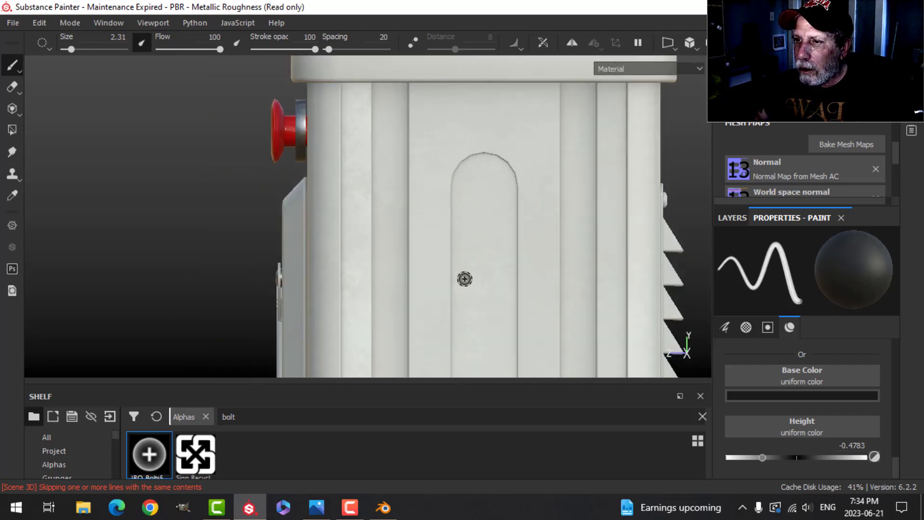
Set the brush spacing to 600 and paint a snapped straight vertical row of screws down the end panel's strip beside the rounded slot
alt+drag(499, 283, 466, 227)
scroll(796, 357, up, 10)
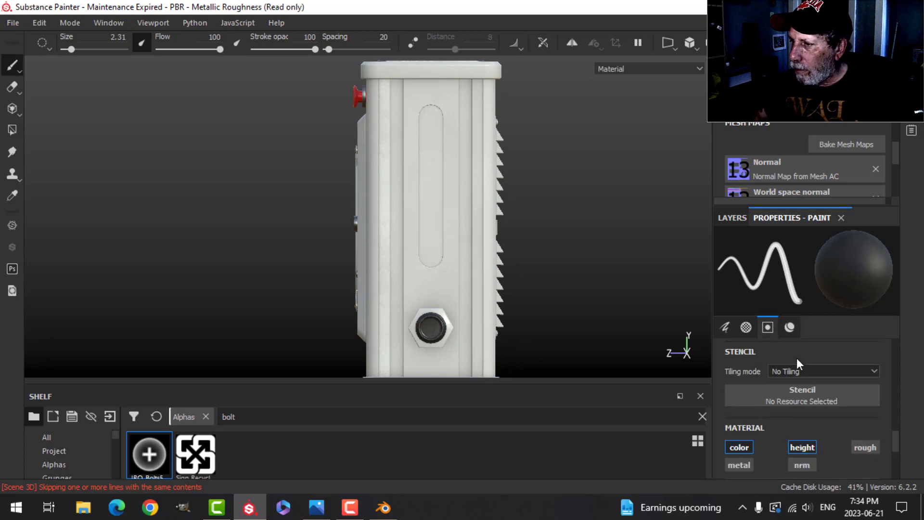
scroll(781, 403, down, 2)
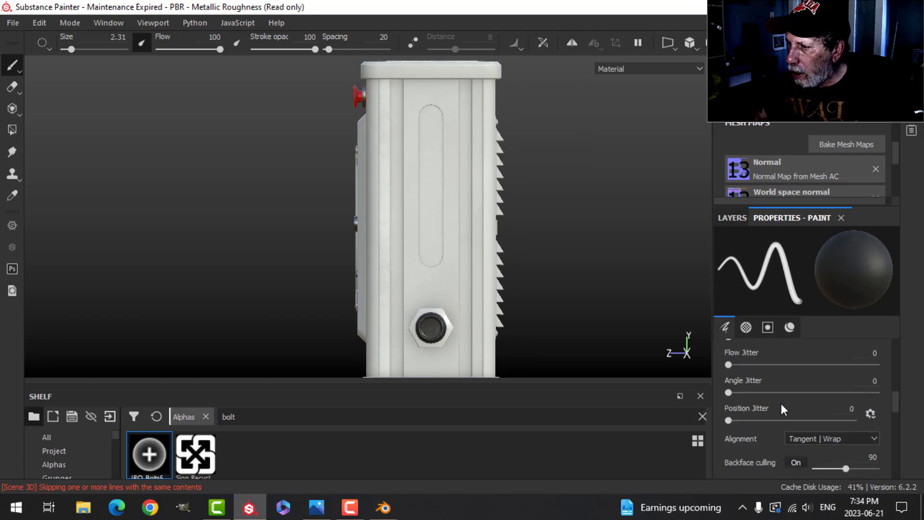
scroll(772, 406, up, 4)
click(861, 355)
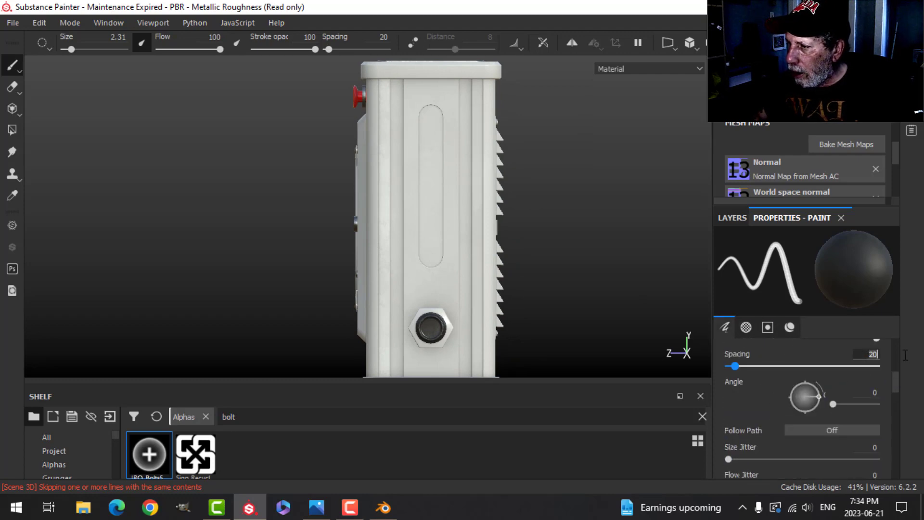
text(600)
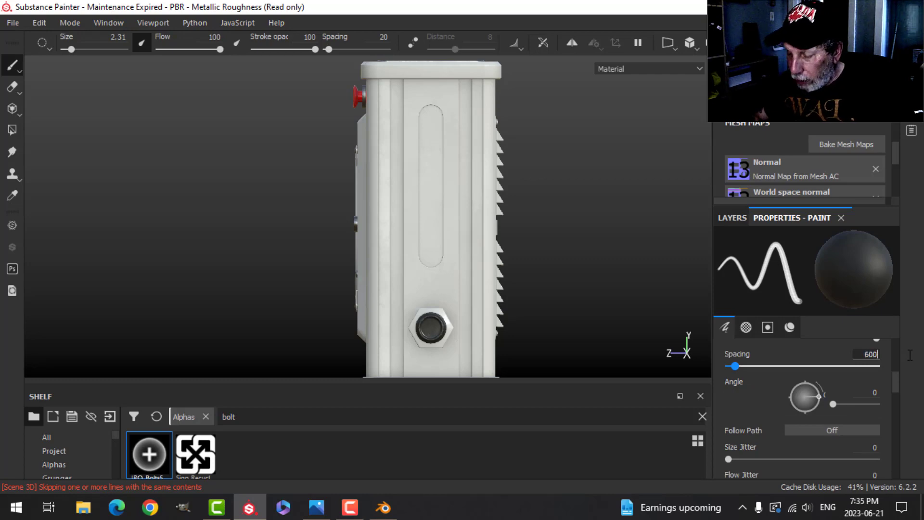
key(Return)
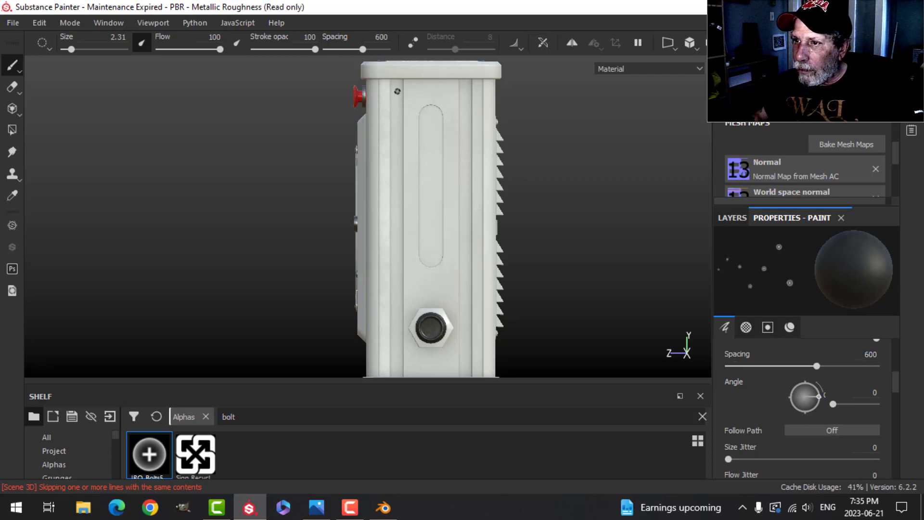
drag(397, 90, 402, 325)
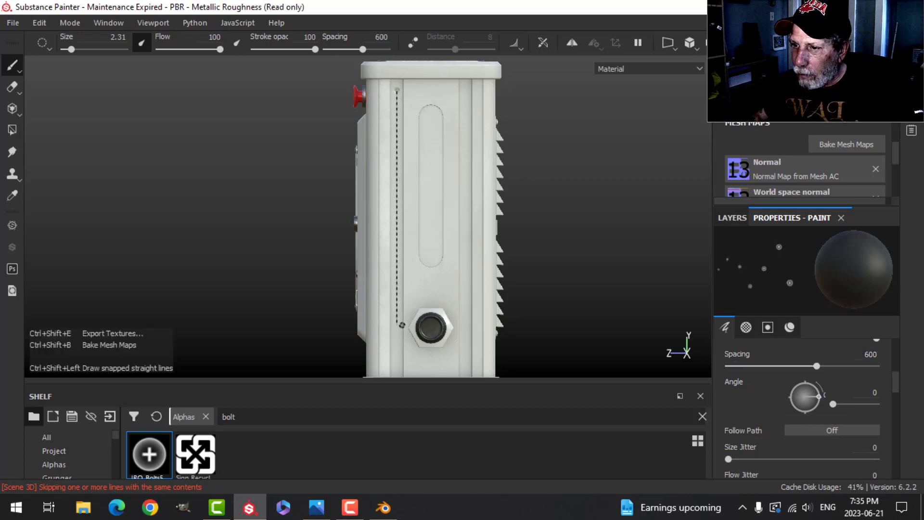
ctrl+shift+click(402, 370)
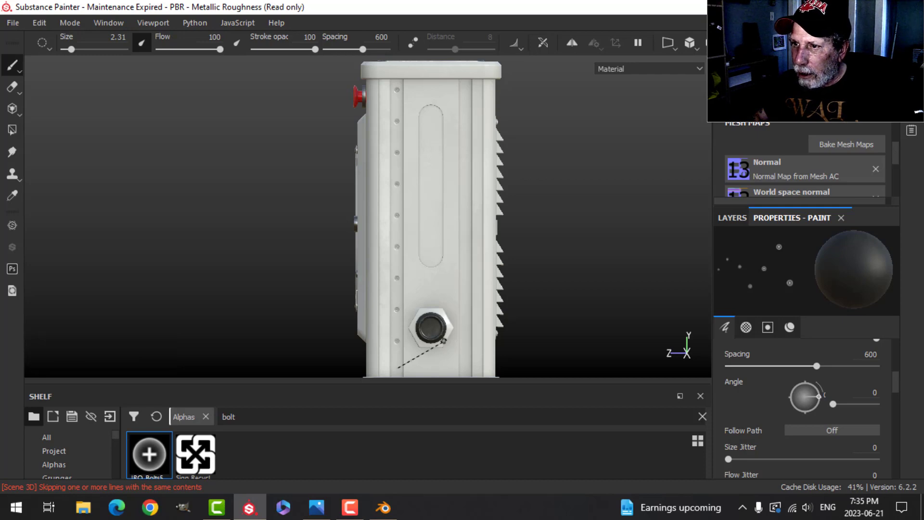
Paint a snapped straight vertical row of screws on each side of the opposite end panel's slot and round outline
alt+drag(471, 140, 501, 212)
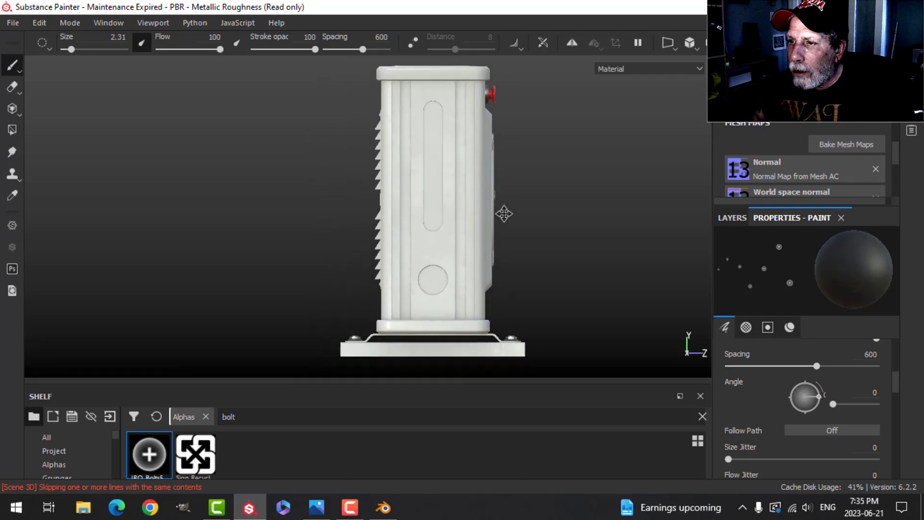
scroll(388, 95, up, 1)
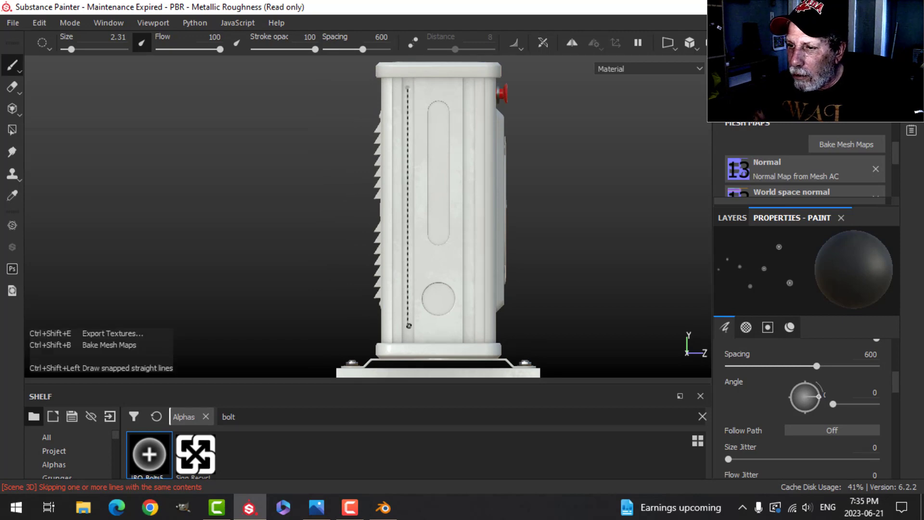
ctrl+shift+click(408, 332)
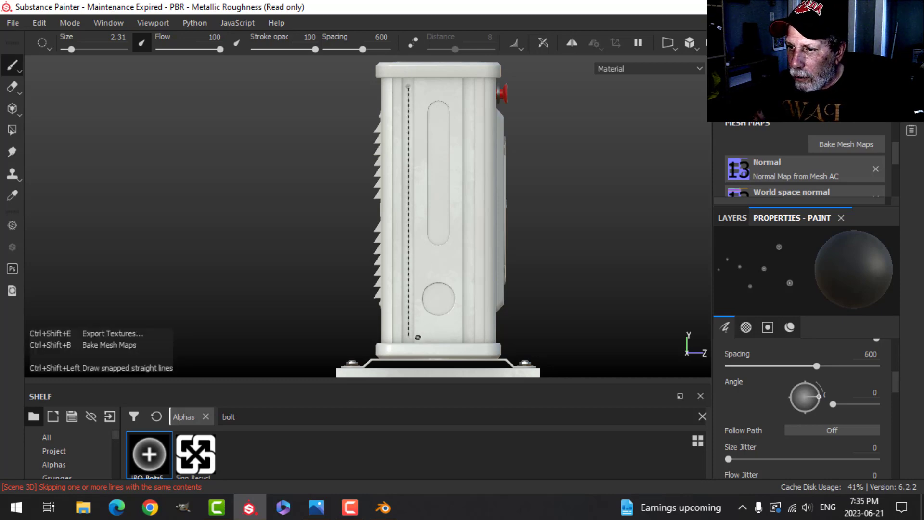
ctrl+shift+click(417, 337)
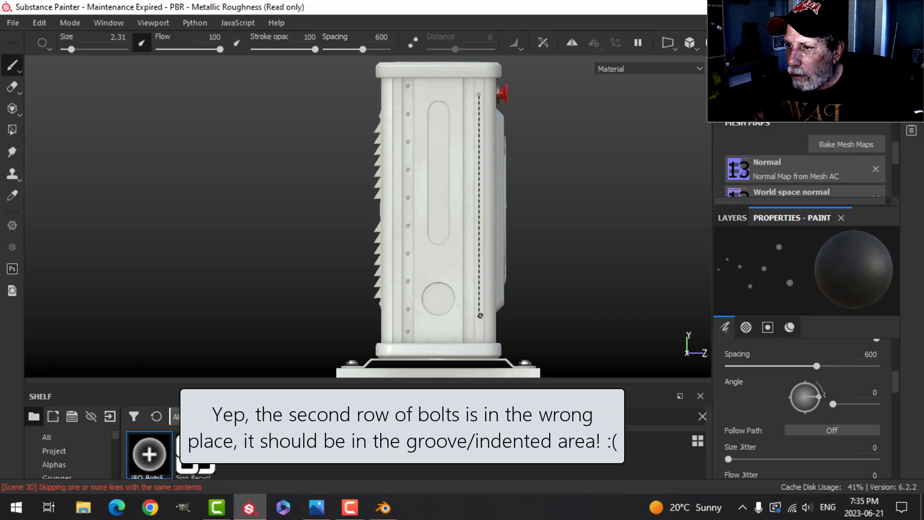
ctrl+shift+click(483, 333)
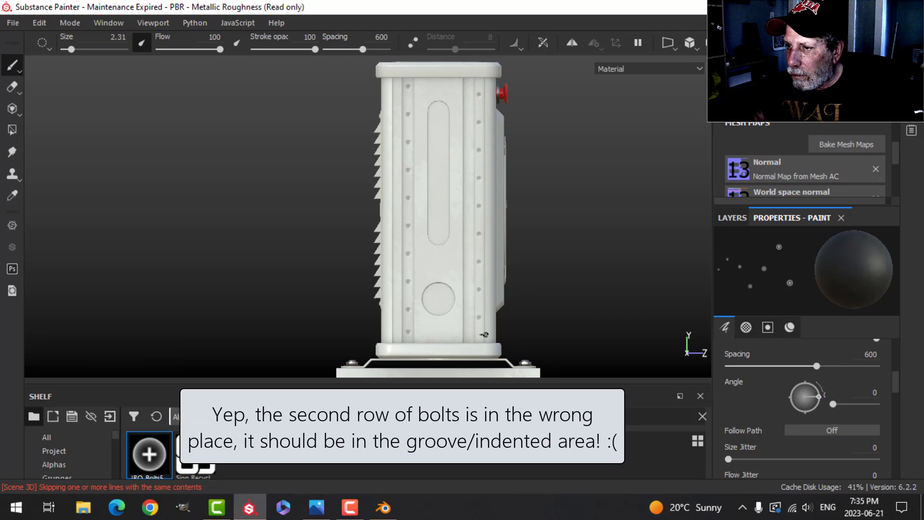
Set the brush spacing to 5 and size to 4.42, and stamp screws on both sides of the front's vertical seam at its upper and lower ends
scroll(557, 263, down, 2)
alt+drag(551, 226, 503, 202)
alt+middle_drag(594, 203, 532, 205)
shift+right_drag(598, 184, 523, 198)
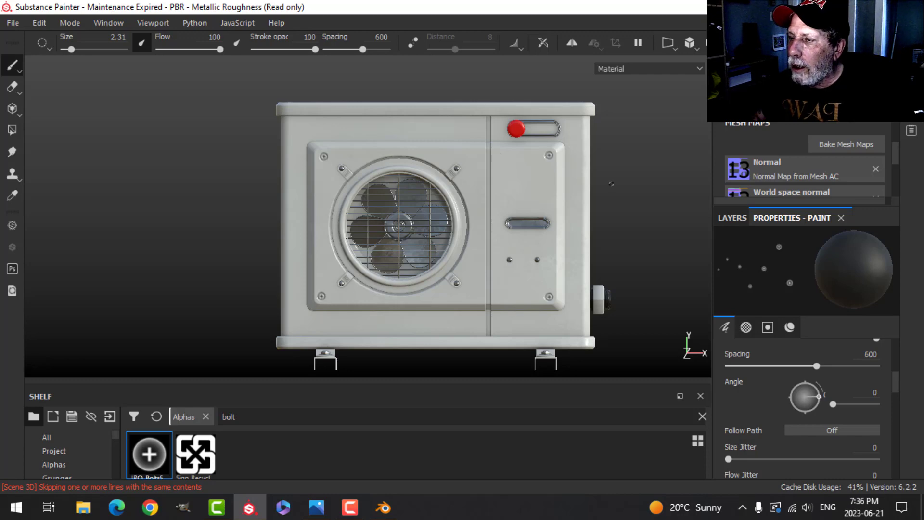
mouse_move(611, 178)
alt+mouse_down()
mouse_move(592, 181)
mouse_move(601, 166)
mouse_move(594, 145)
mouse_move(588, 164)
mouse_move(597, 162)
alt+mouse_up()
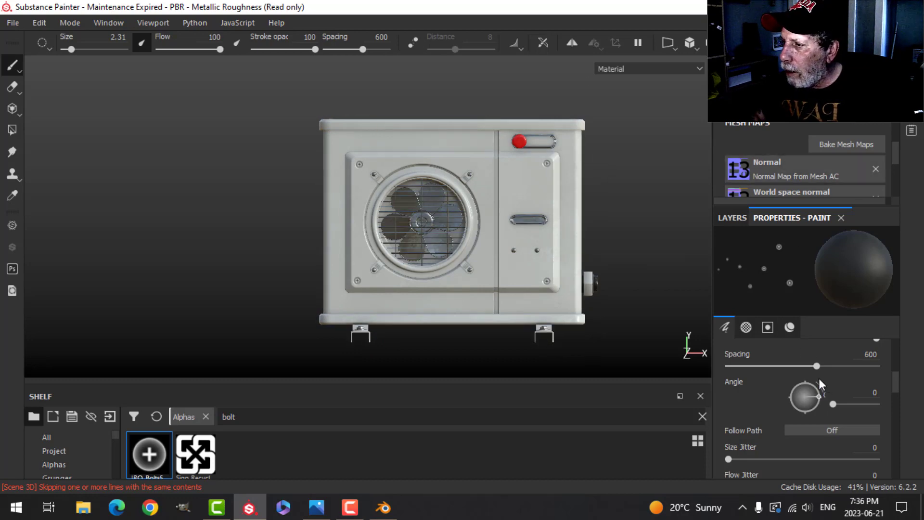
drag(815, 366, 727, 365)
scroll(608, 266, up, 2)
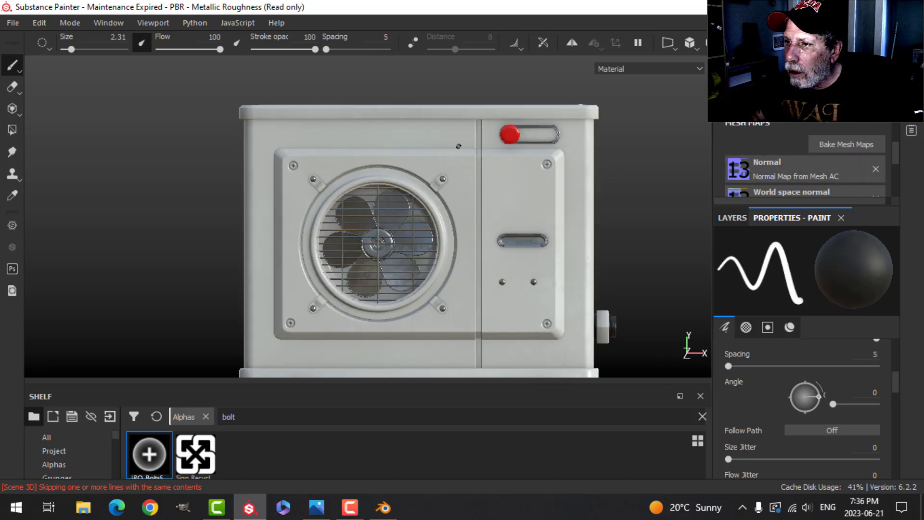
ctrl+right_drag(456, 143, 473, 134)
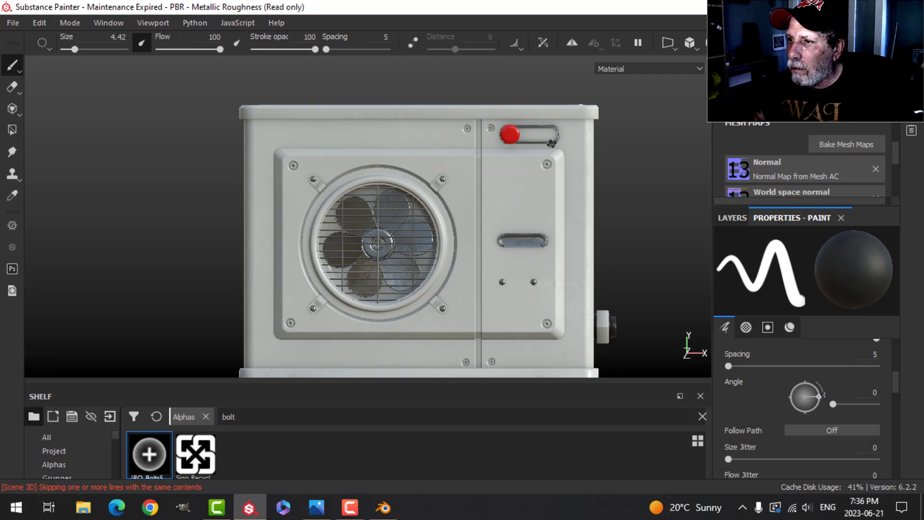
Bring the unit's louvered back into view and set the brush spacing to 600
scroll(593, 216, down, 3)
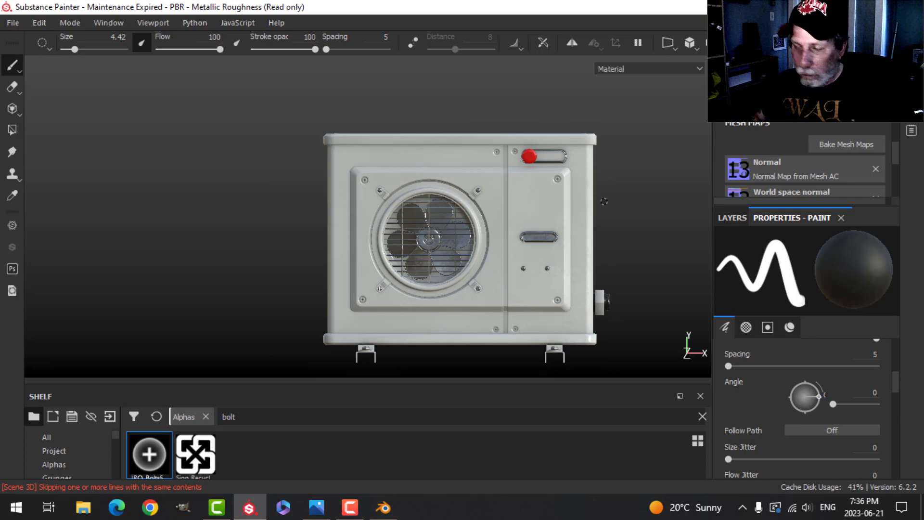
alt+drag(604, 201, 498, 168)
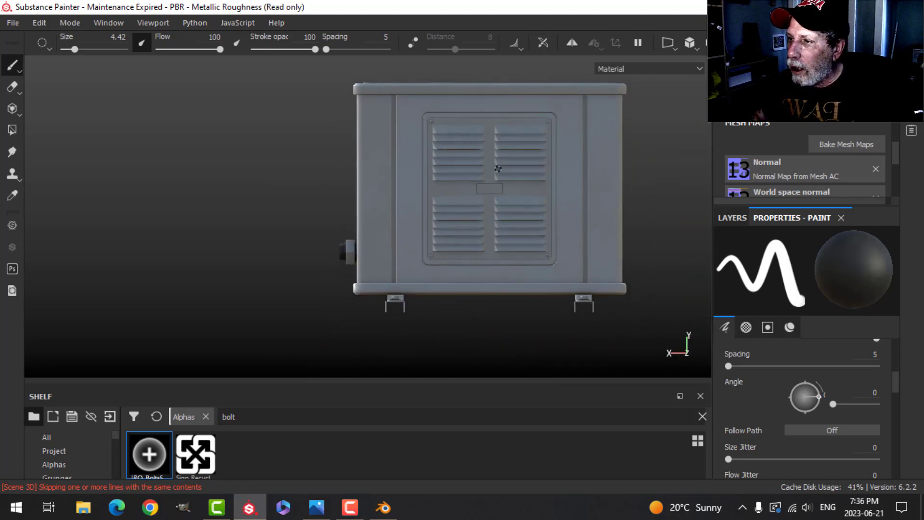
click(875, 354)
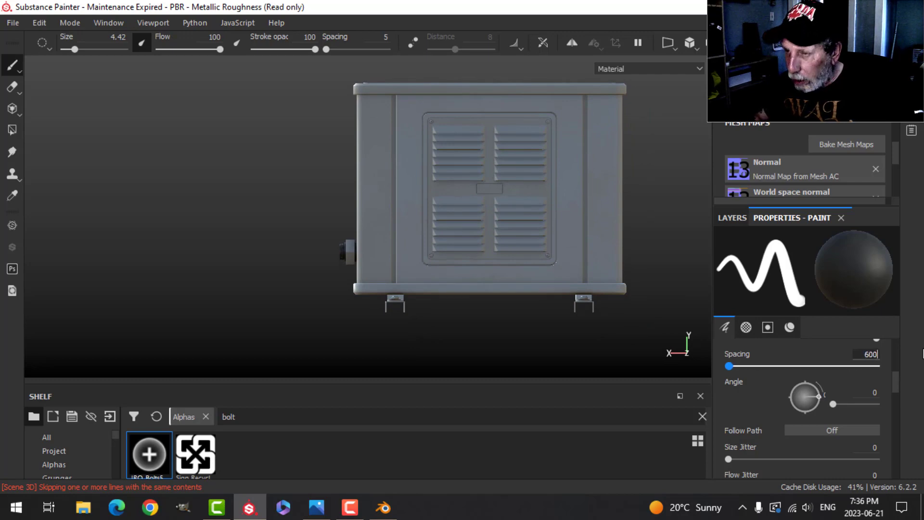
key(Return)
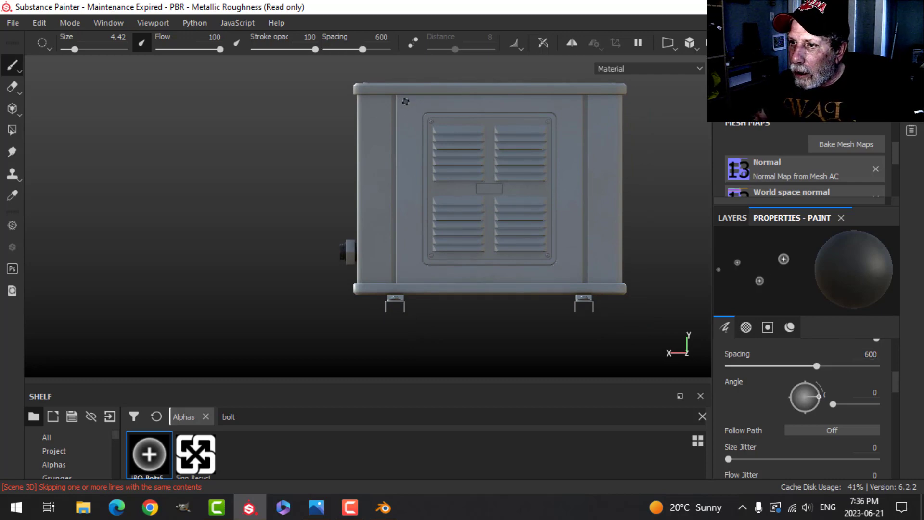
Try straight vertical rows of screws beside the back's seam, first at brush size 4.42 and again at 3.62
key(ctrl)
ctrl+shift+click(420, 271)
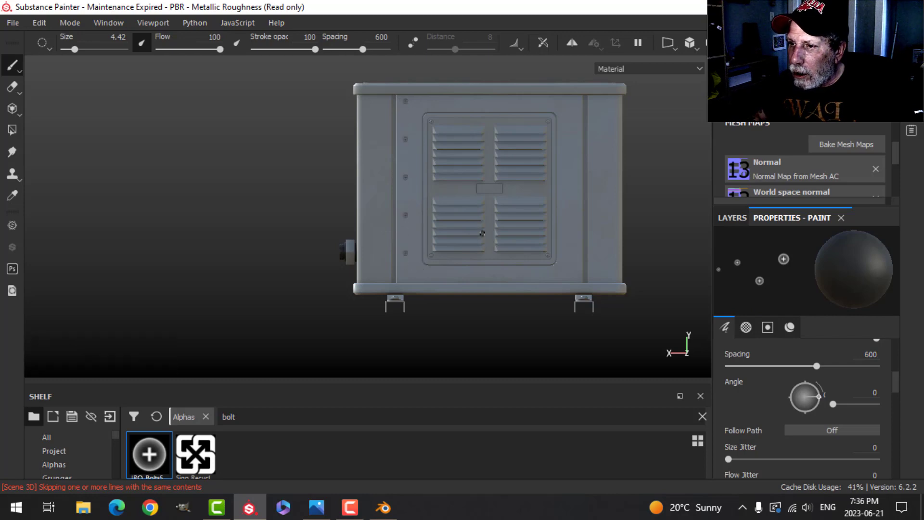
key(bracketleft)
key(bracketleft)
key(bracketleft)
key(bracketleft)
key(bracketleft)
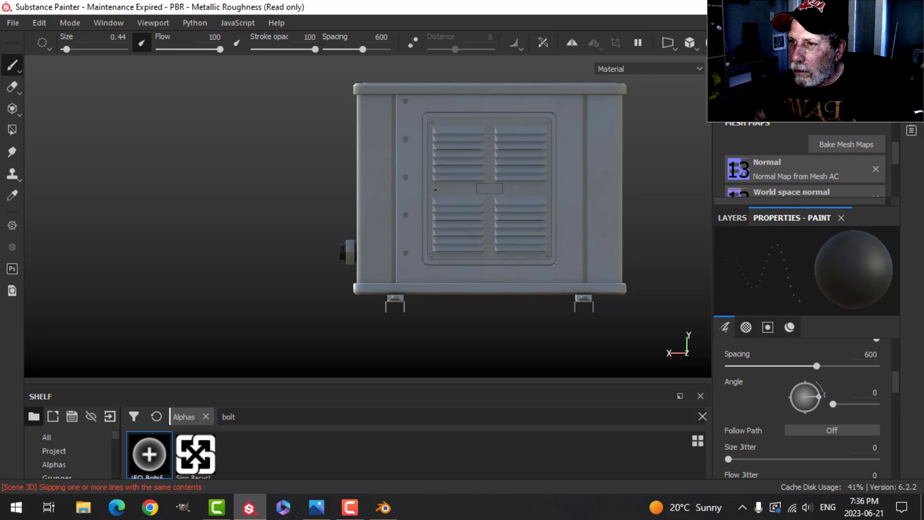
key(bracketright)
key(bracketright)
key(bracketright)
key(bracketright)
key(bracketright)
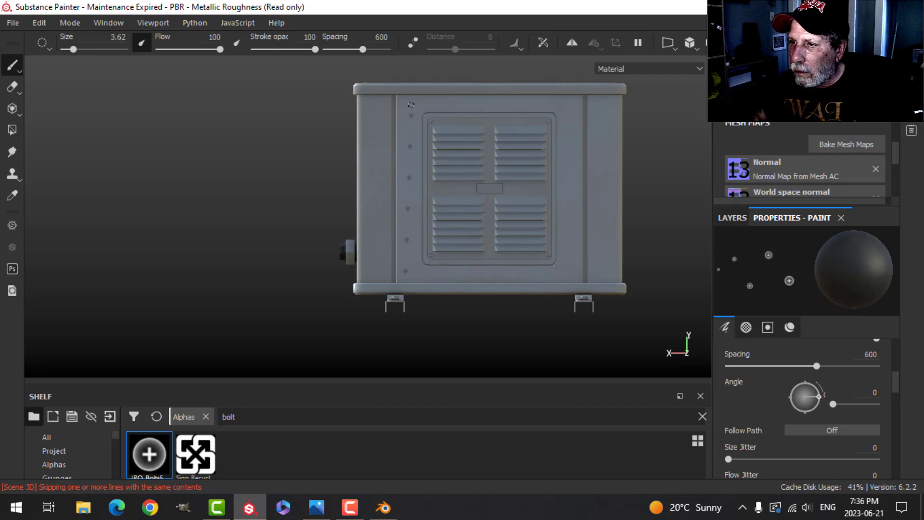
Set the brush size to 3.94 and paint a snapped straight vertical row of screws on each side of the back's louvered panel
shift+right_drag(411, 103, 345, 107)
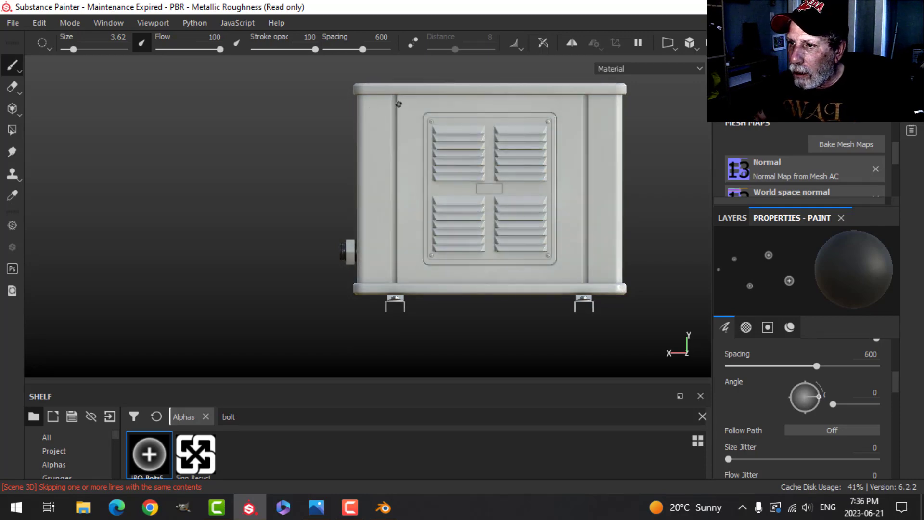
key(bracketright)
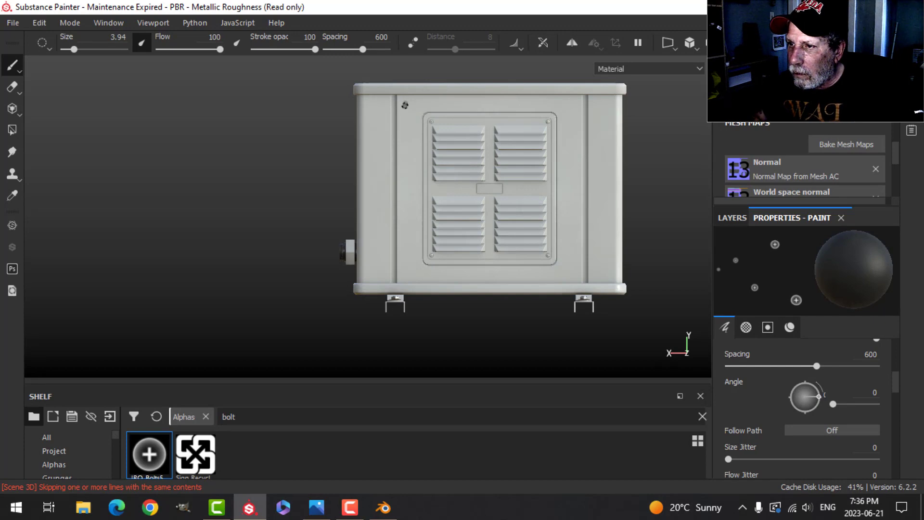
click(404, 104)
ctrl+shift+click(413, 275)
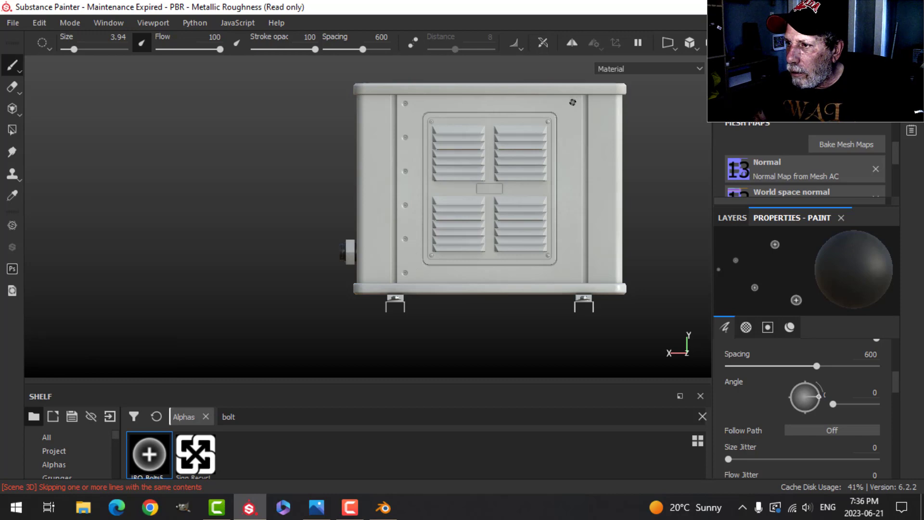
key(ctrl+shift)
ctrl+shift+click(578, 269)
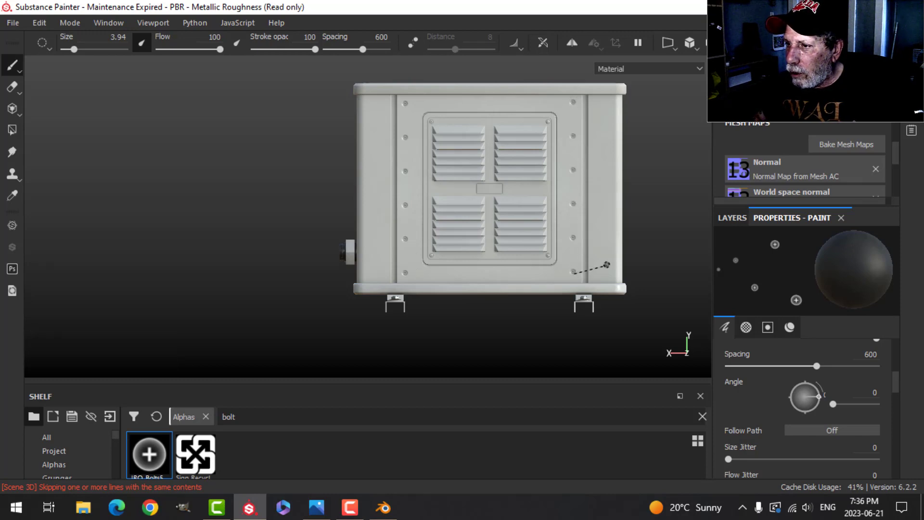
Return to the unit's front, rotate the environment lighting to brighten it, and name the paint layer Alphas
scroll(591, 236, down, 3)
alt+drag(593, 227, 584, 150)
alt+middle_drag(617, 178, 469, 185)
shift+right_drag(527, 172, 455, 186)
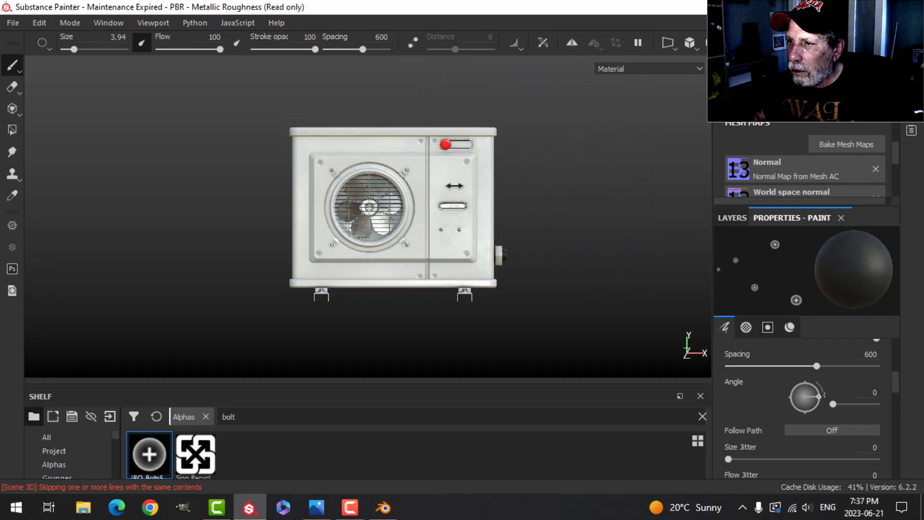
click(741, 216)
double_click(775, 268)
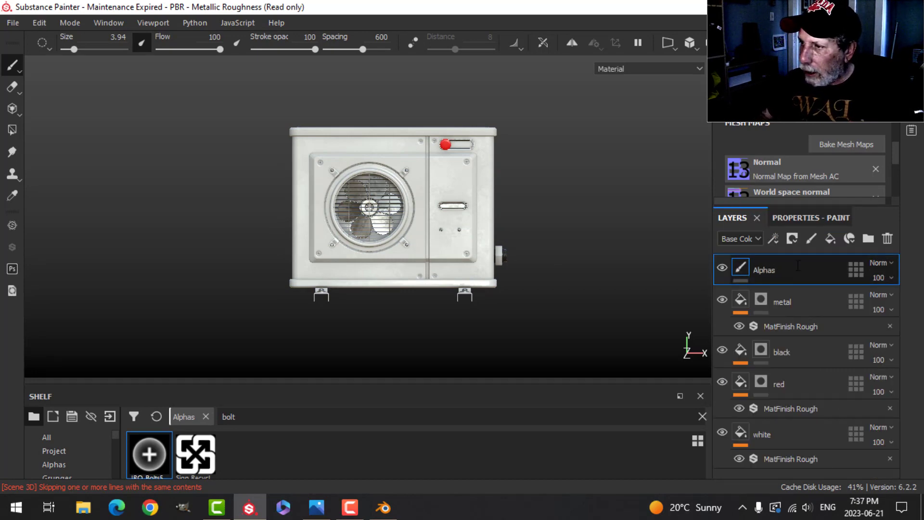
key(Return)
Enlarge the shelf, search the alphas for "lines" and load the Shape Lines alpha of horizontal bars into the brush
scroll(483, 237, up, 4)
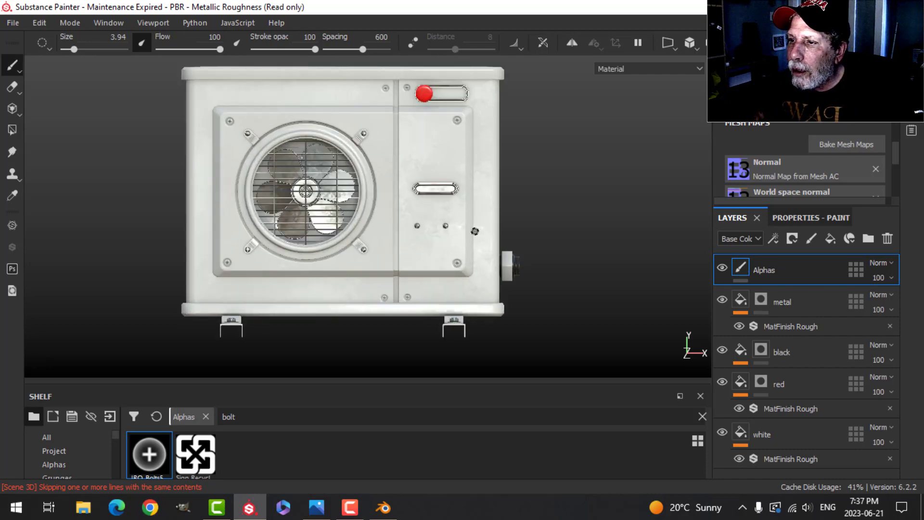
scroll(474, 231, down, 1)
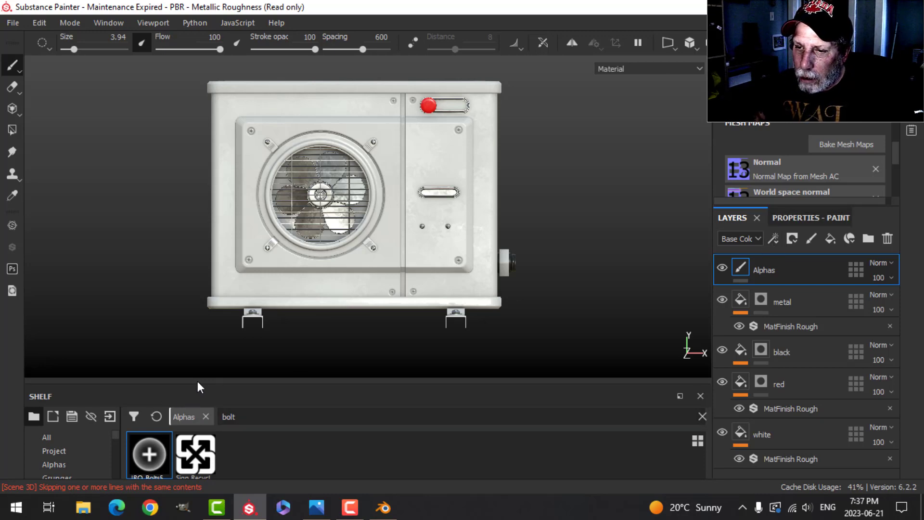
drag(195, 383, 194, 276)
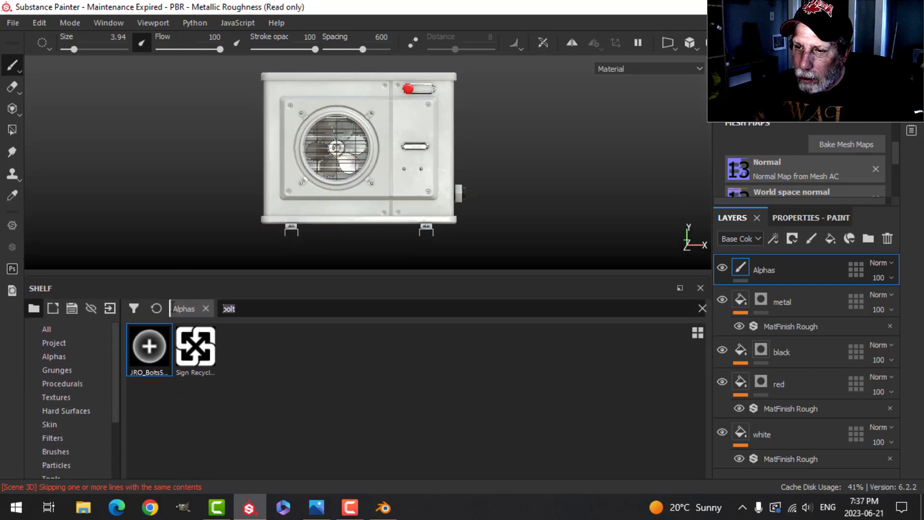
key(BackSpace)
key(BackSpace)
key(BackSpace)
key(BackSpace)
text(lines)
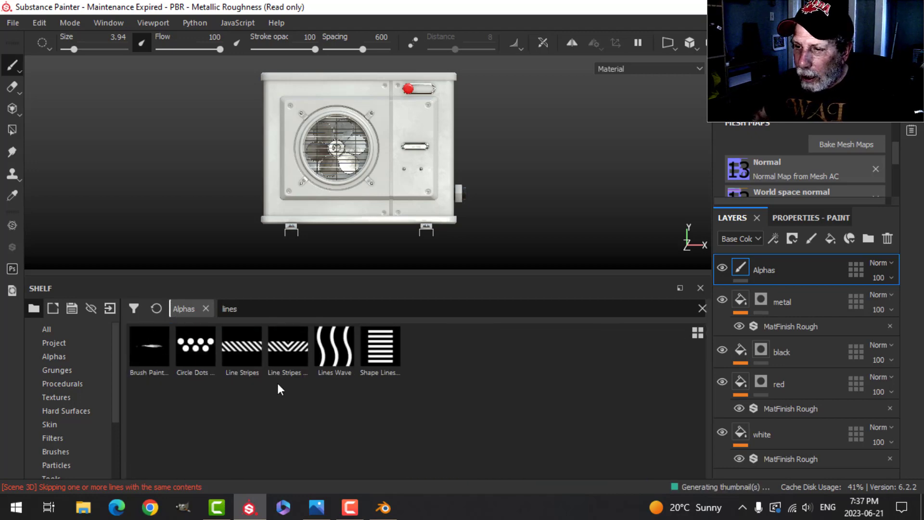
click(380, 348)
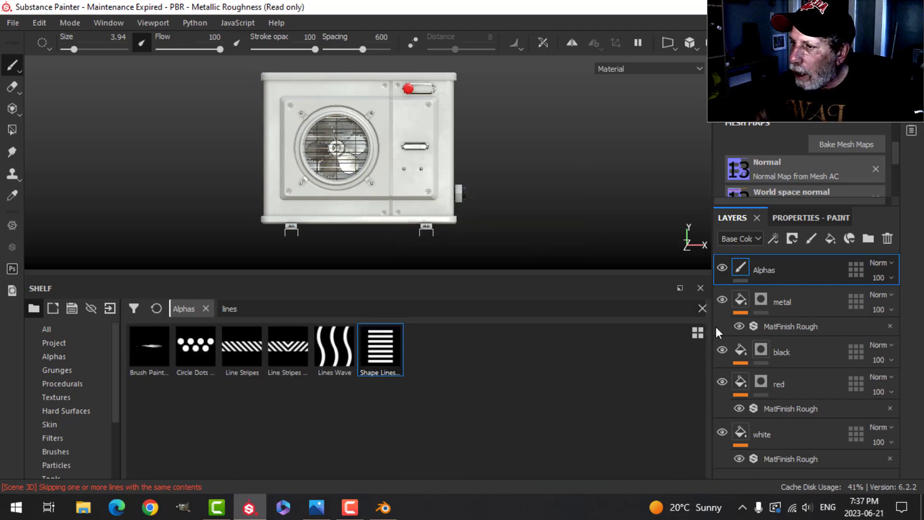
Set the line alpha's Lines Quantity to 1 in the paint brush properties
click(810, 218)
scroll(800, 380, up, 4)
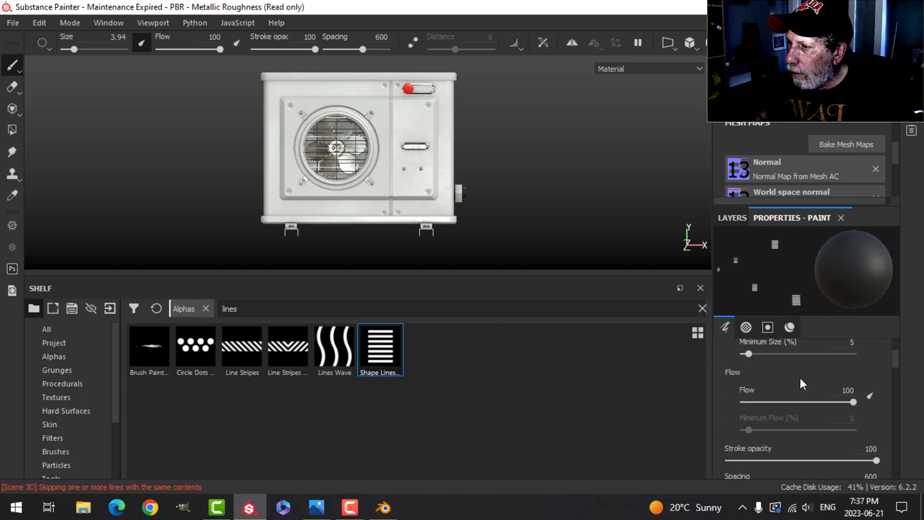
scroll(801, 383, up, 1)
scroll(799, 382, down, 6)
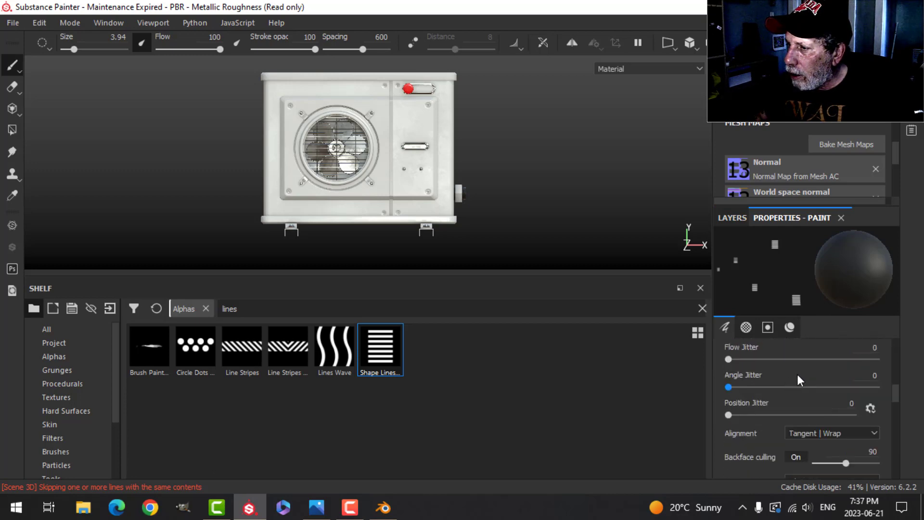
scroll(799, 379, down, 6)
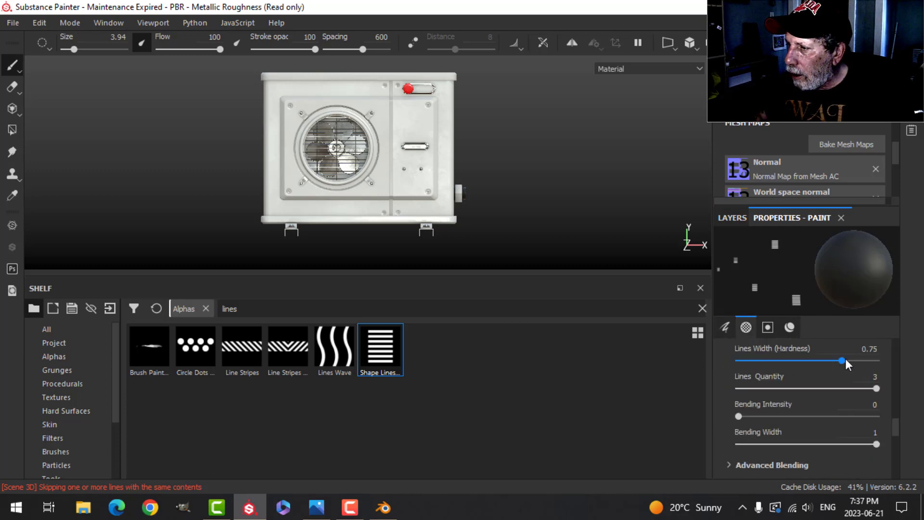
drag(849, 392, 798, 394)
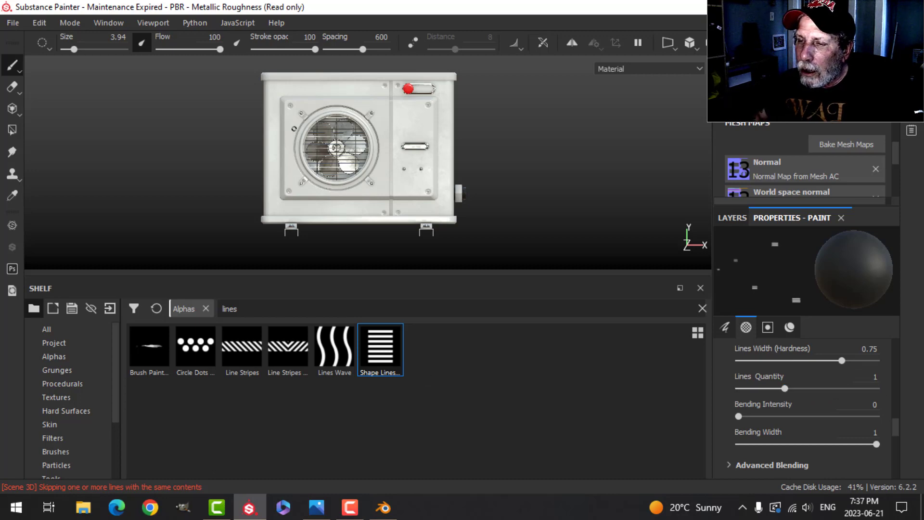
Set the brush size to 31.66 and try stamping the line alpha in the front's upper-left corner
ctrl+right_drag(294, 129, 360, 128)
scroll(294, 129, up, 3)
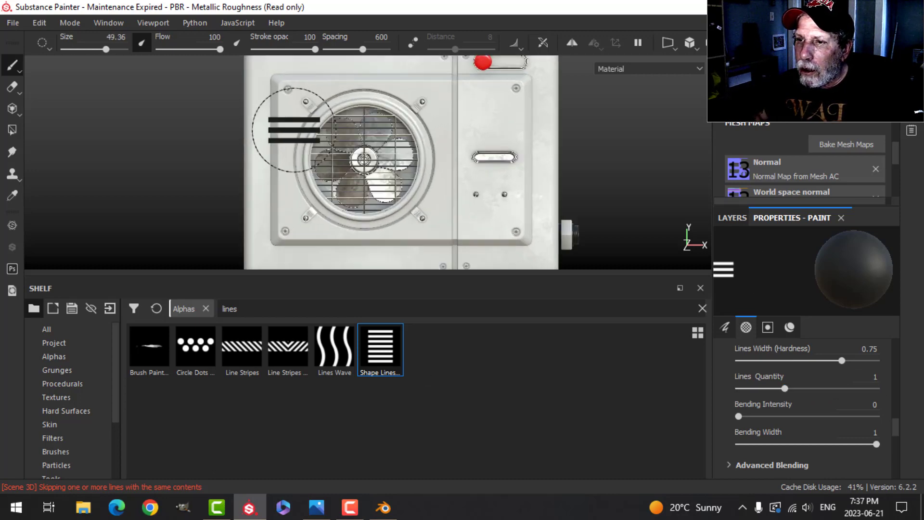
scroll(293, 130, down, 3)
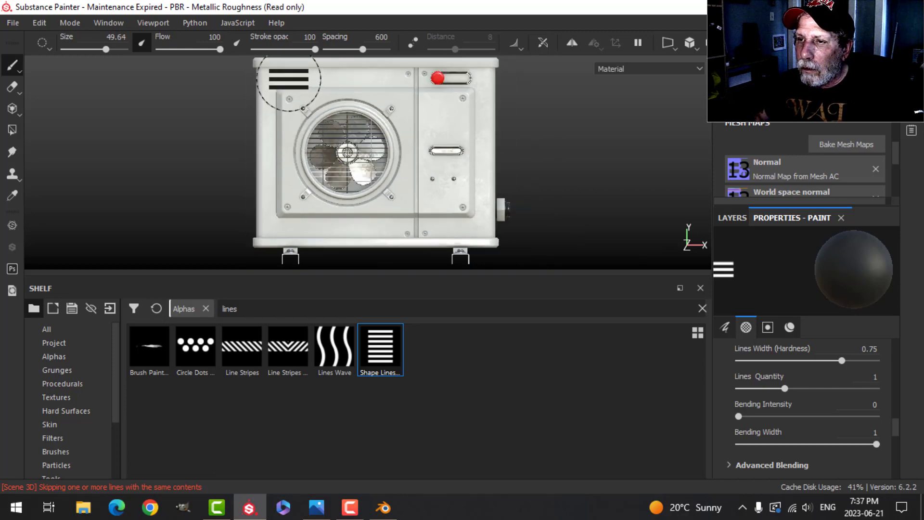
ctrl+right_drag(288, 81, 279, 78)
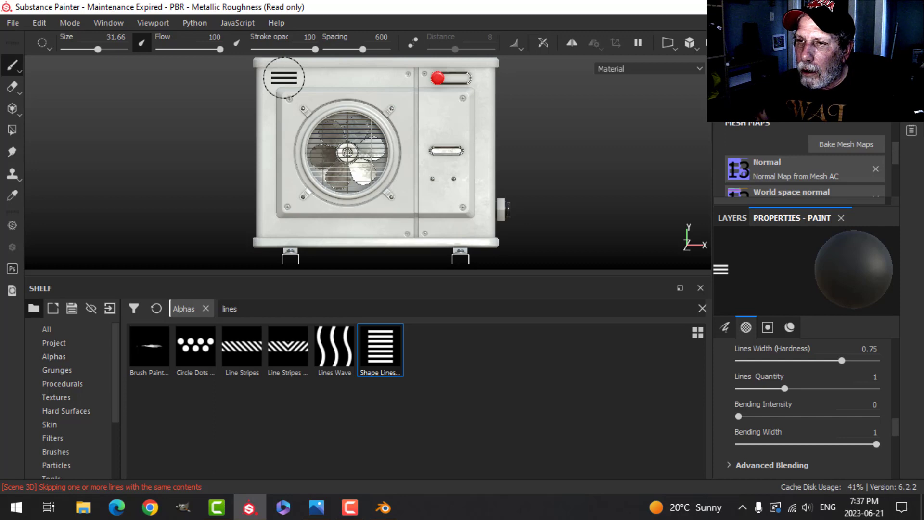
click(284, 78)
scroll(297, 117, down, 2)
scroll(295, 120, up, 5)
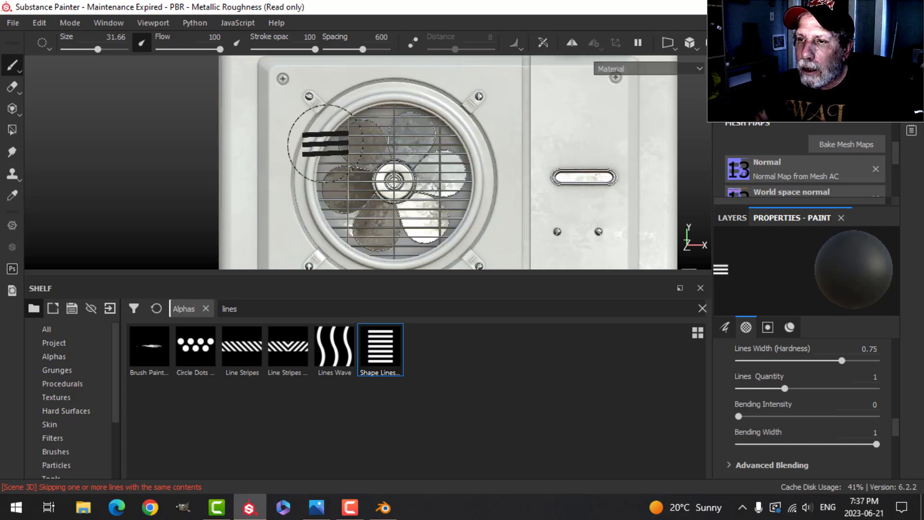
scroll(325, 145, down, 3)
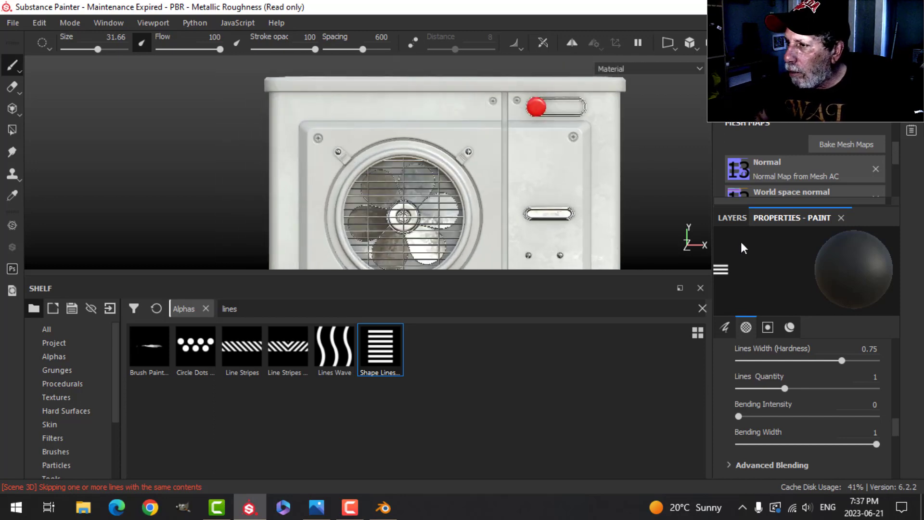
Limit the brush to the height channel at -0.3623 and stamp the recessed lines in the front's upper-left corner
click(741, 217)
click(791, 218)
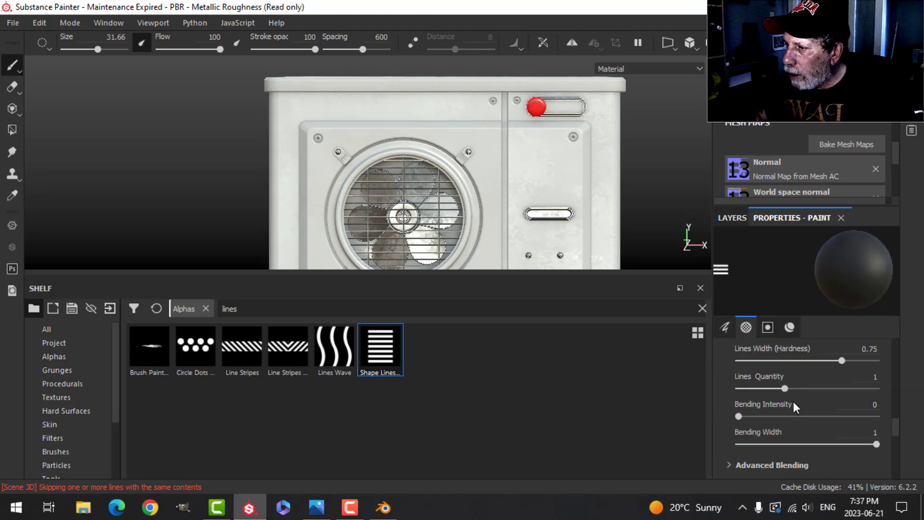
scroll(792, 409, down, 6)
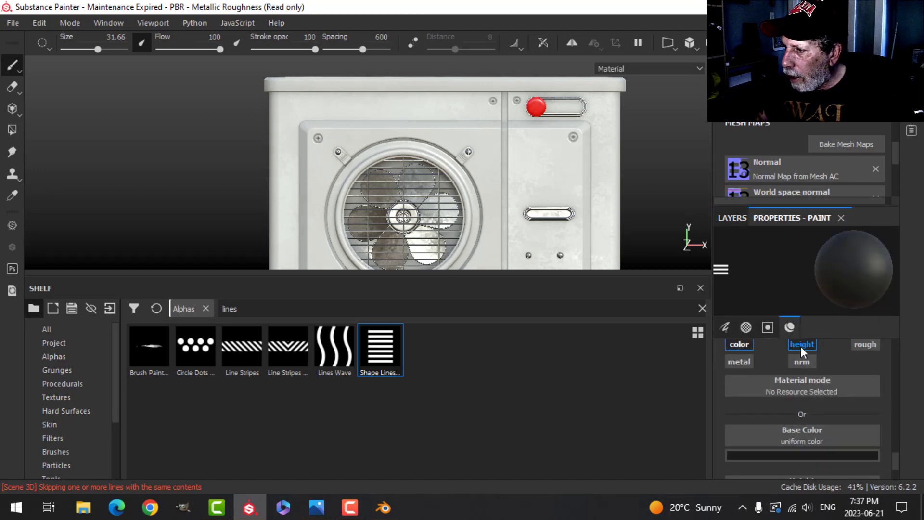
click(800, 345)
scroll(802, 409, down, 1)
drag(762, 458, 769, 458)
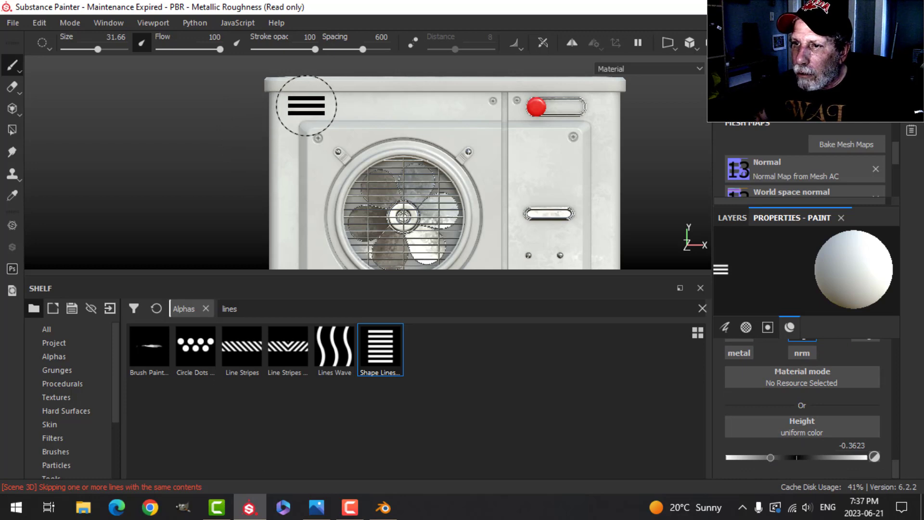
click(306, 105)
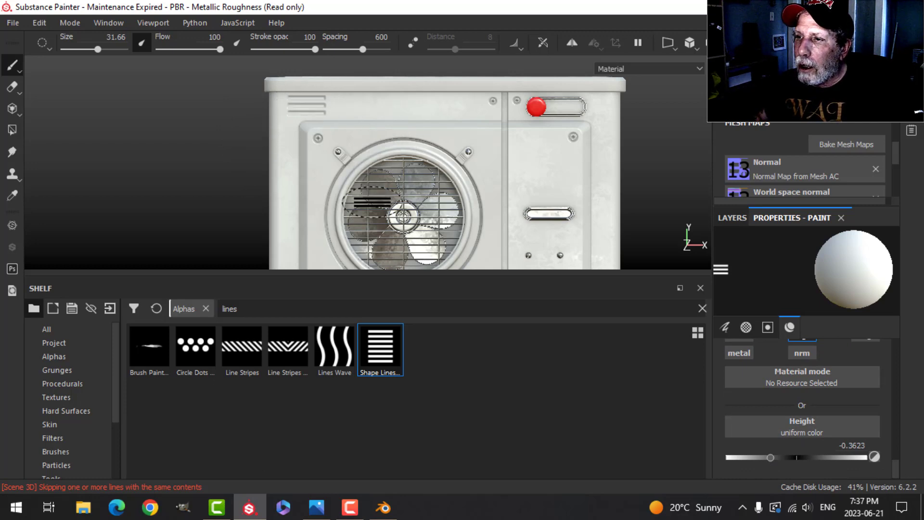
Hide the surrounding panels and stamp the recessed lines in the front's lower-left corner below the fan panel
scroll(372, 202, down, 3)
mouse_move(372, 207)
middle_down()
mouse_move(371, 216)
mouse_move(368, 190)
middle_up()
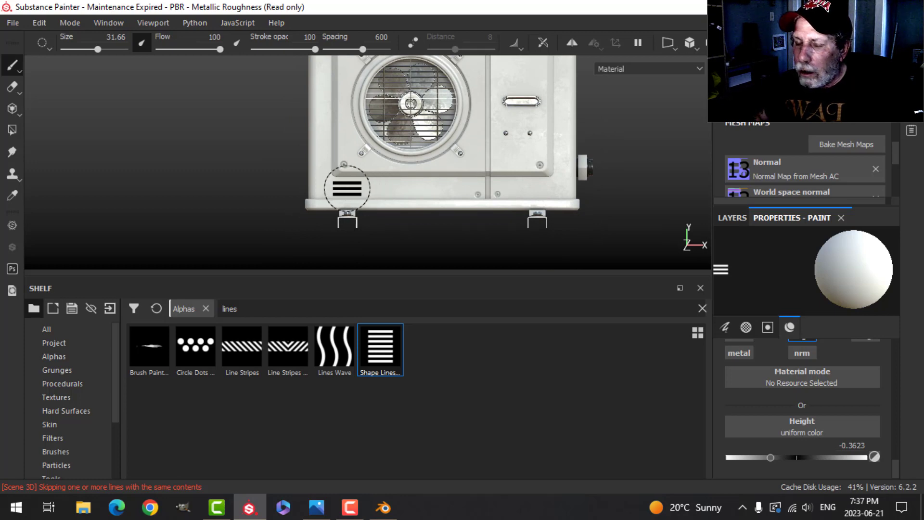
key(Tab)
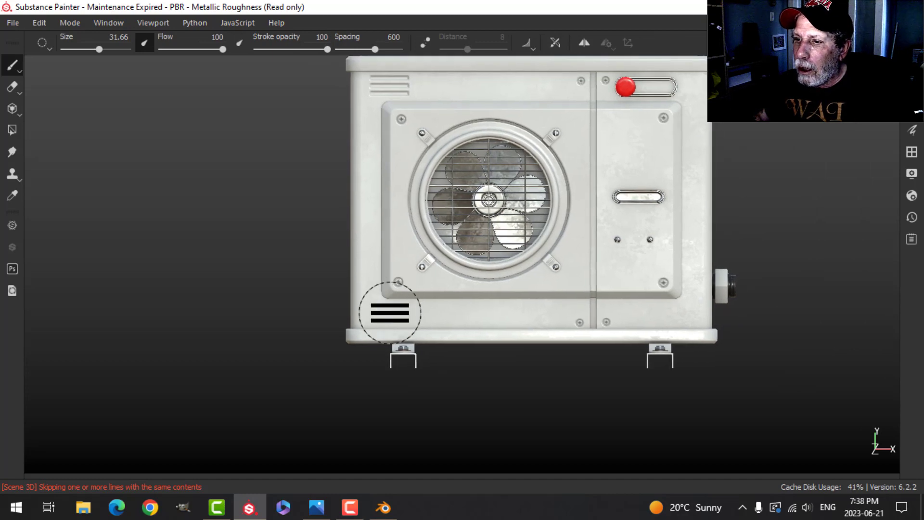
click(390, 314)
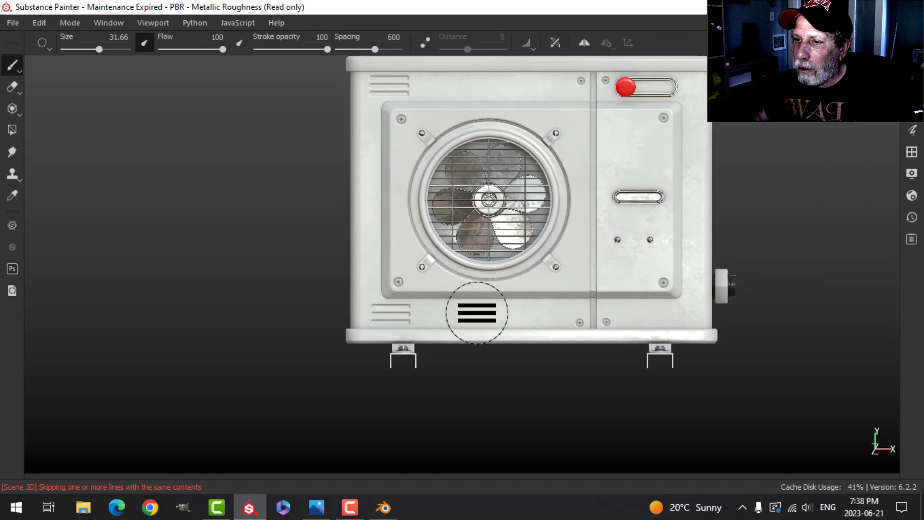
scroll(496, 294, down, 2)
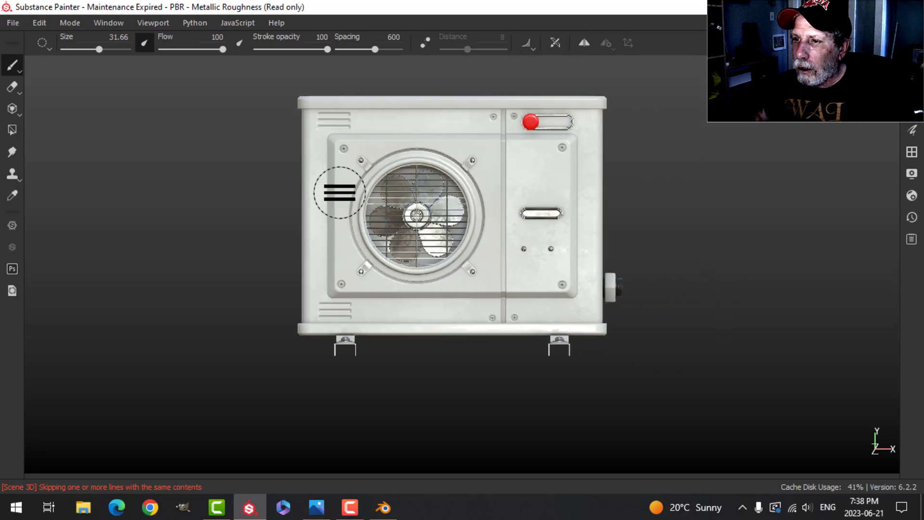
Bring back the hidden panels around the viewport and frame the front of the air conditioner
alt+drag(336, 192, 554, 212)
key(Tab)
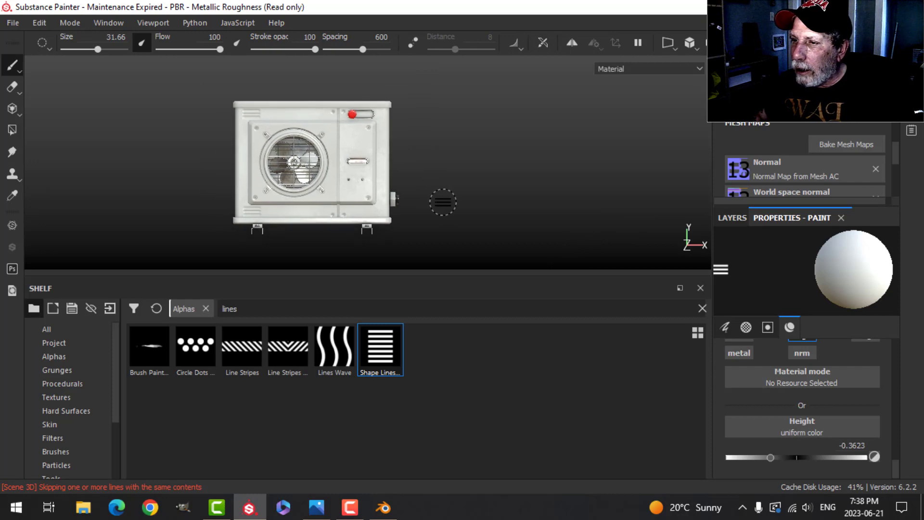
scroll(407, 201, up, 3)
alt+middle_drag(396, 200, 457, 209)
scroll(470, 198, down, 1)
scroll(471, 212, down, 1)
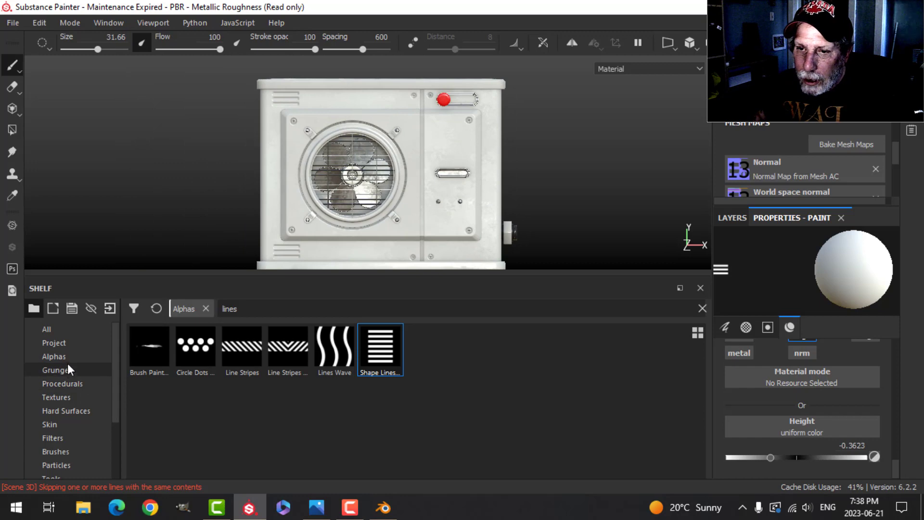
Start a resource import and add PureAir.png from the LABELS AND DECALS folder
click(110, 309)
click(524, 72)
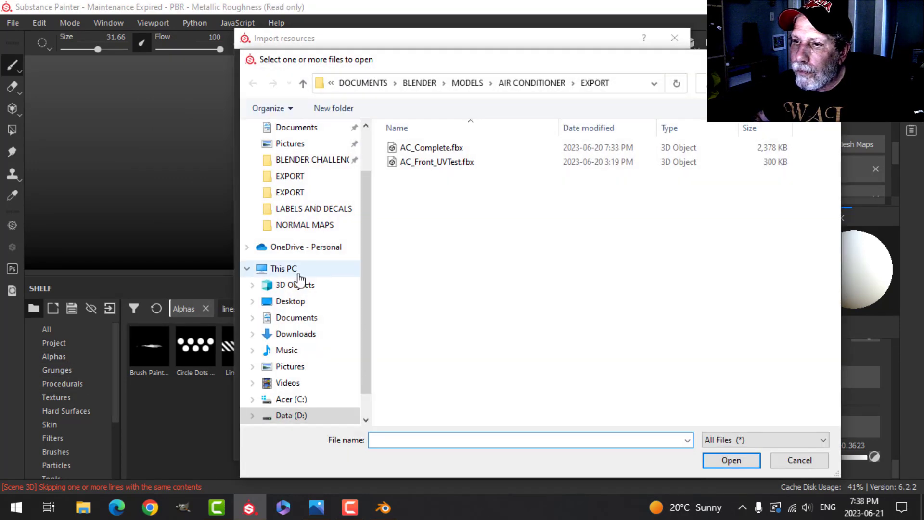
click(310, 208)
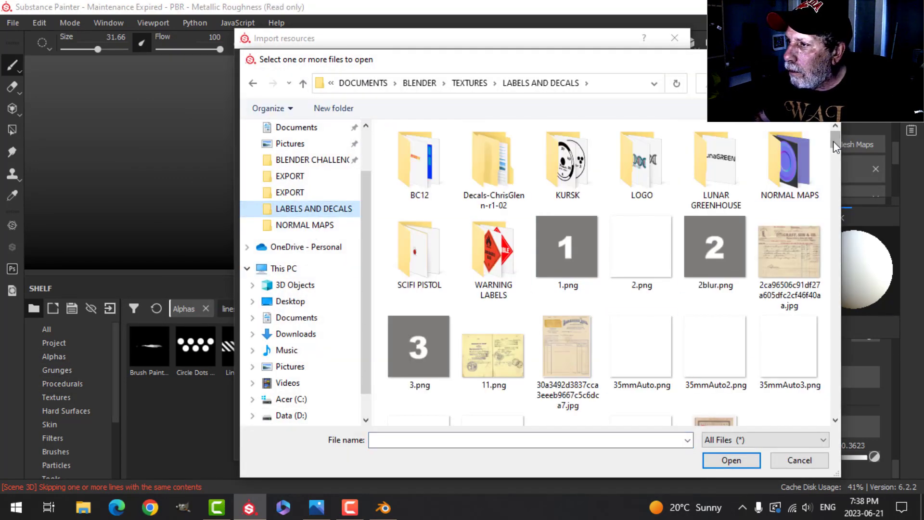
drag(832, 140, 819, 348)
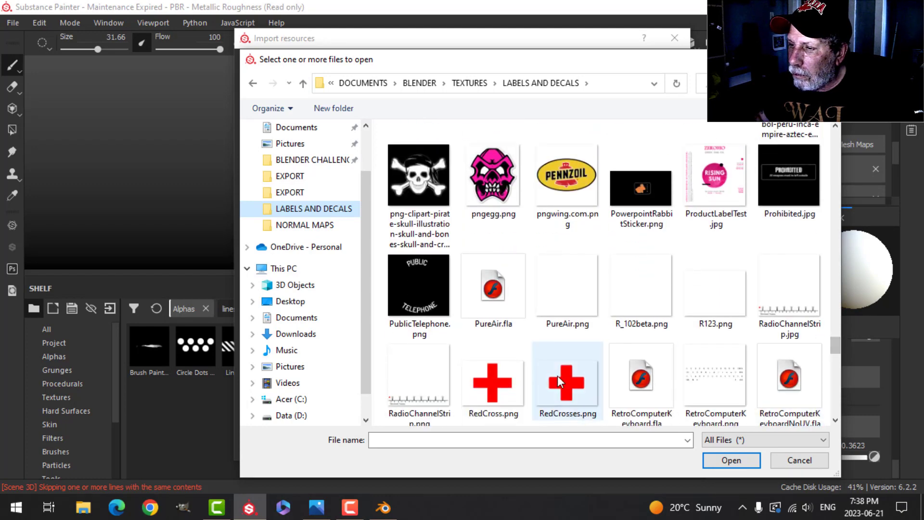
click(565, 304)
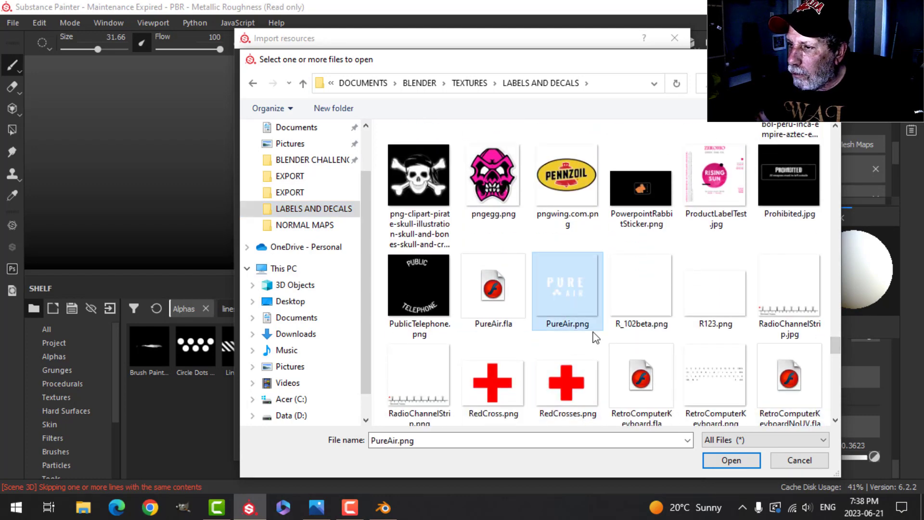
click(726, 465)
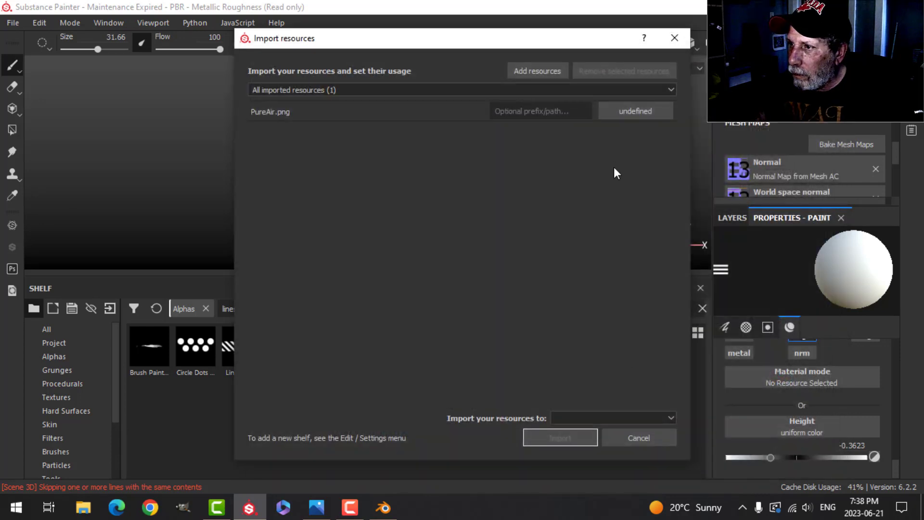
Set the usage of PureAir.png to alpha, choose its import destination and import it
click(626, 117)
click(652, 126)
click(622, 418)
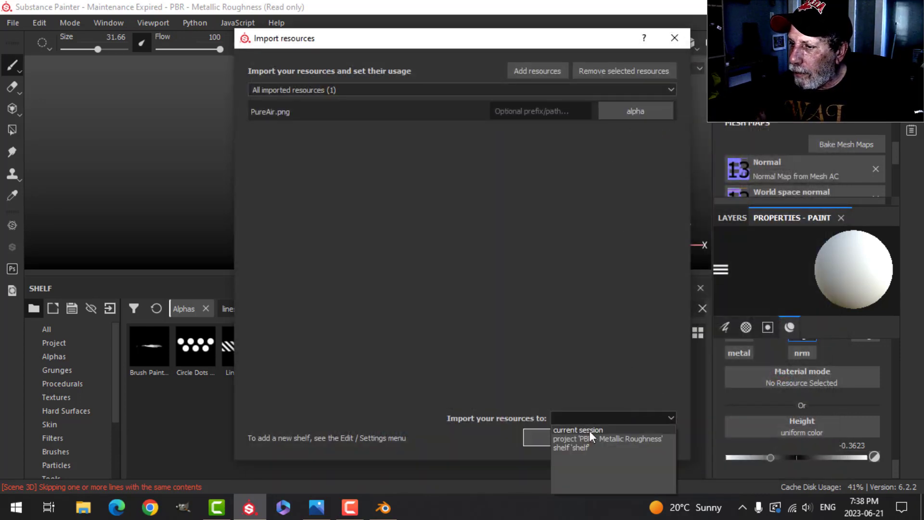
click(584, 437)
click(556, 437)
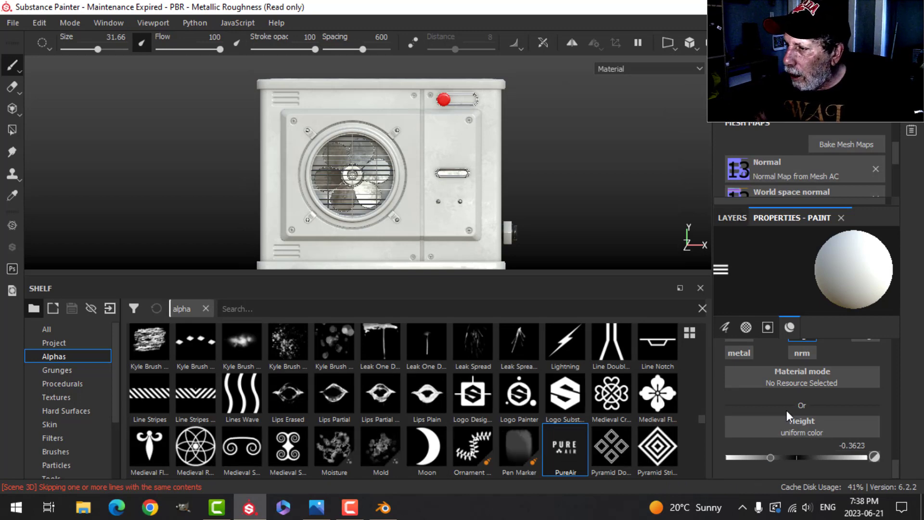
Enable the dark base color, set height to -0.0725 and stamp the PureAir alpha at brush size 47.42 above the front's recessed handle
scroll(786, 409, up, 2)
scroll(782, 424, down, 3)
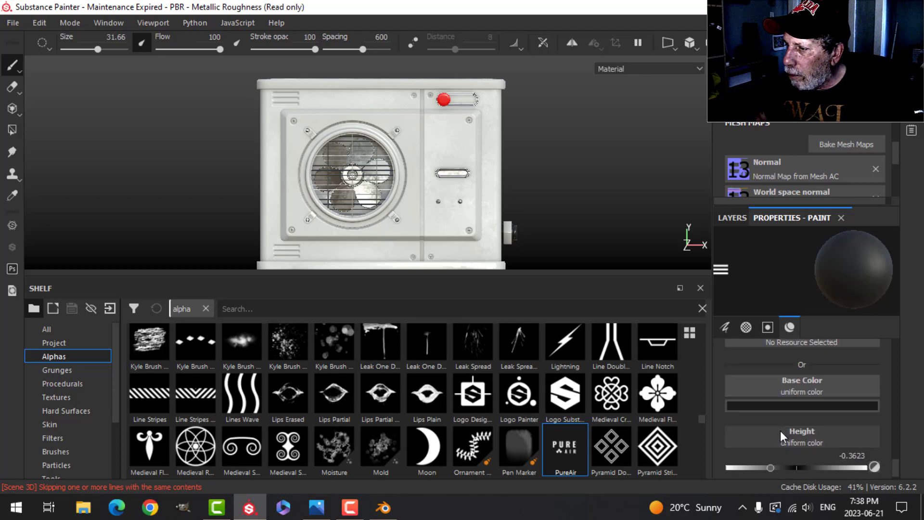
drag(772, 460, 790, 460)
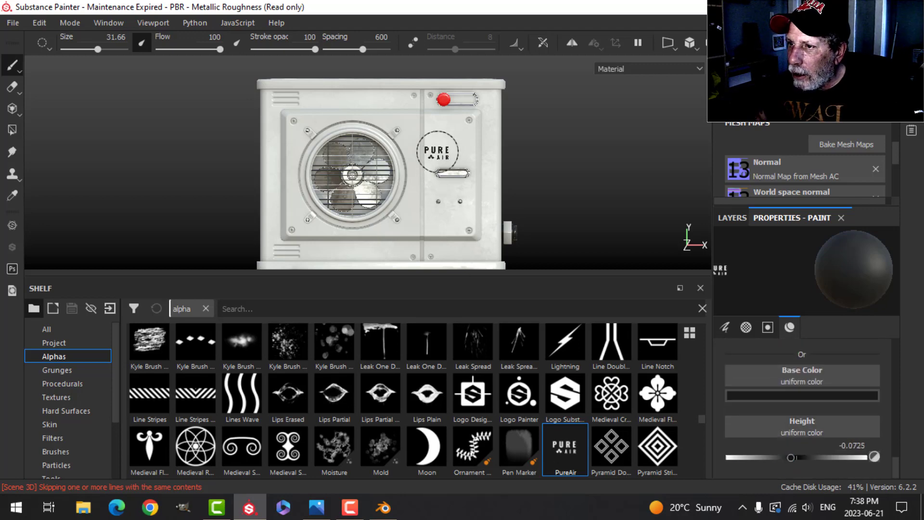
scroll(423, 155, up, 5)
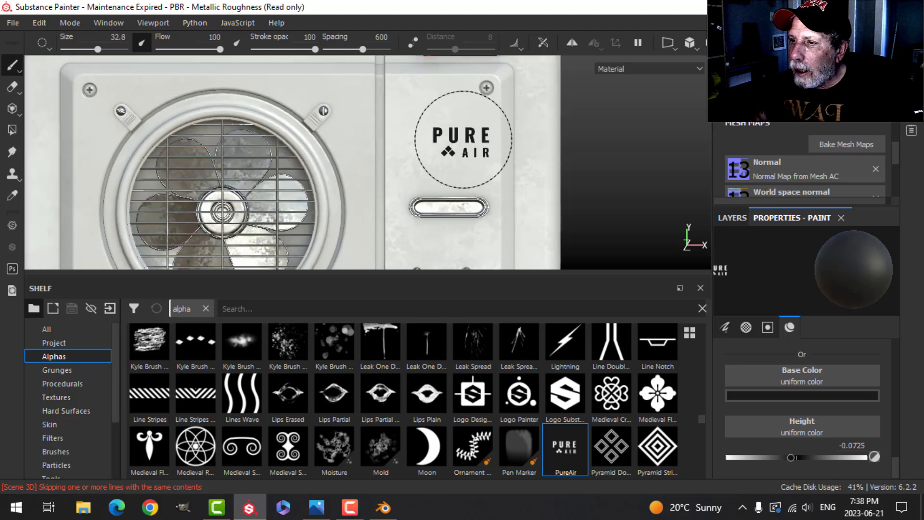
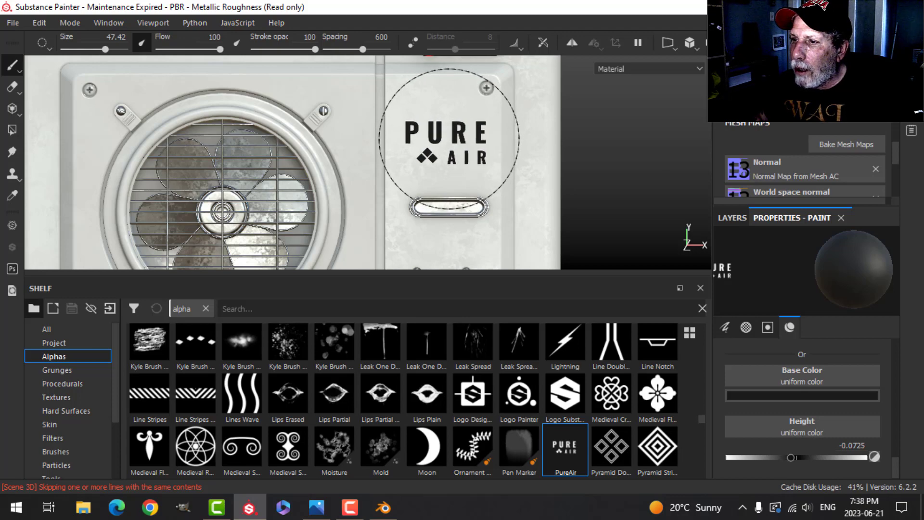
click(445, 138)
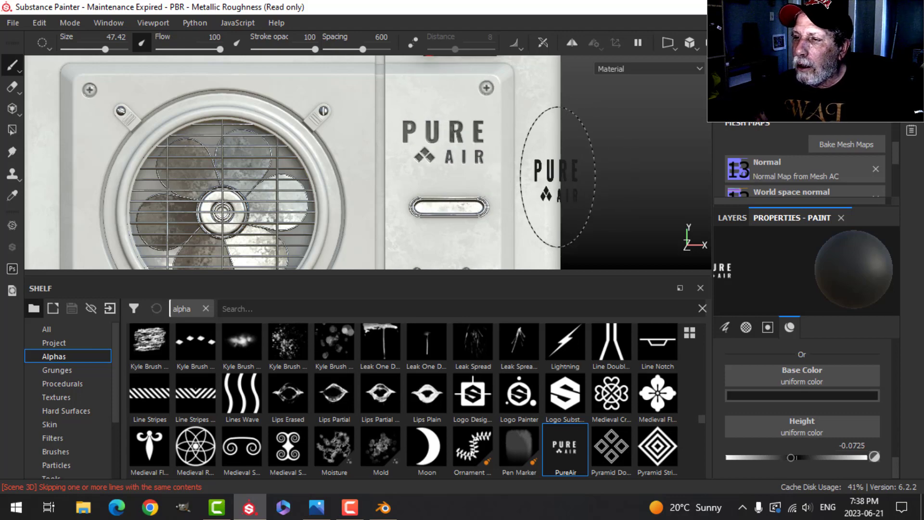
Examine the stamped logo and front details on the air conditioner from several angles and distances
scroll(544, 193, down, 3)
alt+drag(553, 192, 574, 203)
scroll(570, 205, down, 3)
alt+middle_drag(569, 208, 529, 147)
alt+drag(528, 147, 526, 181)
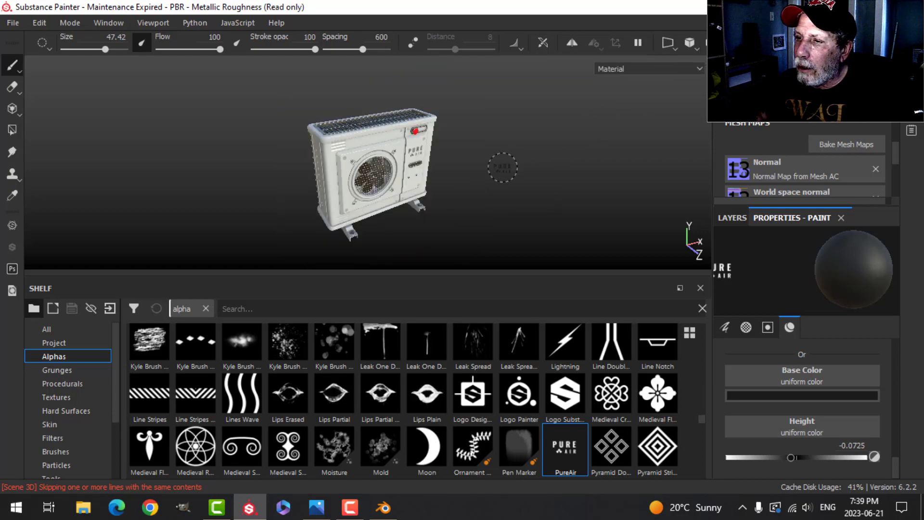
scroll(500, 168, up, 4)
mouse_move(501, 177)
alt+mouse_down()
mouse_move(388, 179)
mouse_move(327, 153)
mouse_move(503, 158)
mouse_move(429, 155)
mouse_move(433, 117)
mouse_move(505, 130)
mouse_move(490, 143)
mouse_move(327, 167)
mouse_move(412, 171)
mouse_move(382, 150)
mouse_move(305, 154)
mouse_move(505, 179)
alt+mouse_up()
scroll(325, 157, up, 2)
scroll(512, 182, down, 3)
alt+middle_drag(511, 182, 525, 204)
mouse_move(525, 204)
alt+mouse_down()
mouse_move(499, 202)
mouse_move(504, 184)
mouse_move(486, 139)
mouse_move(470, 169)
mouse_move(540, 169)
mouse_move(484, 174)
mouse_move(496, 174)
alt+mouse_up()
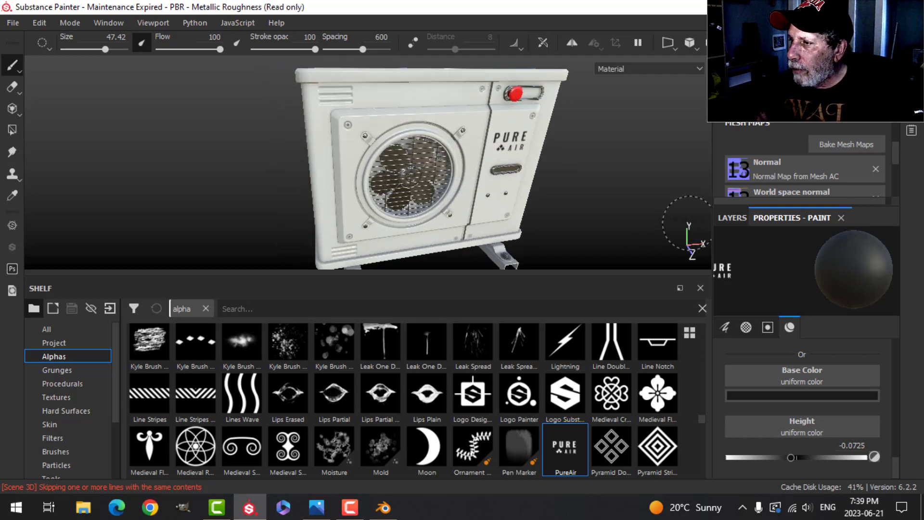
Add a fill layer above the Alphas layer, limit it to color and roughness, and set its roughness to 1
click(732, 217)
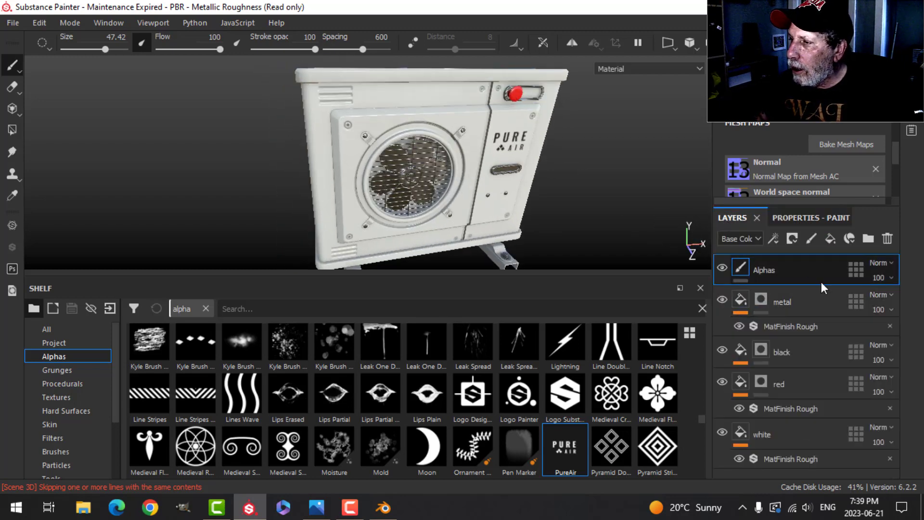
click(830, 238)
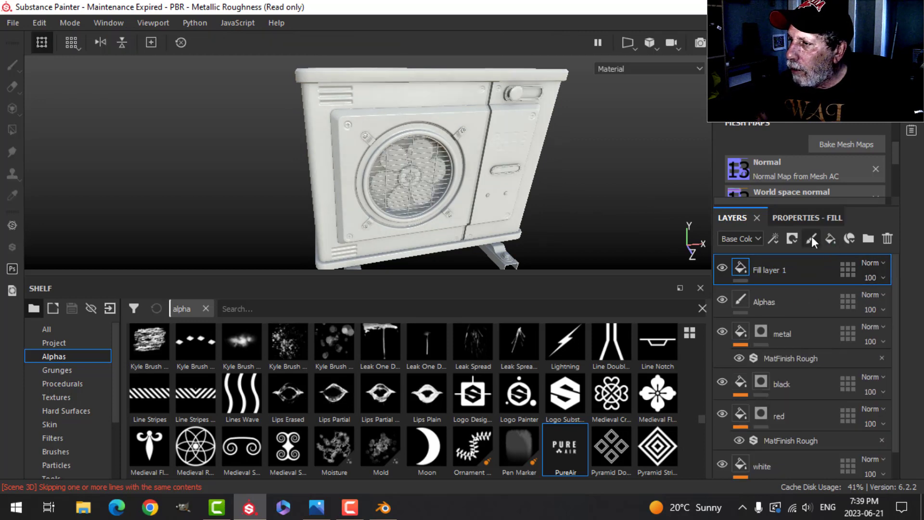
scroll(783, 315, down, 3)
scroll(781, 315, up, 5)
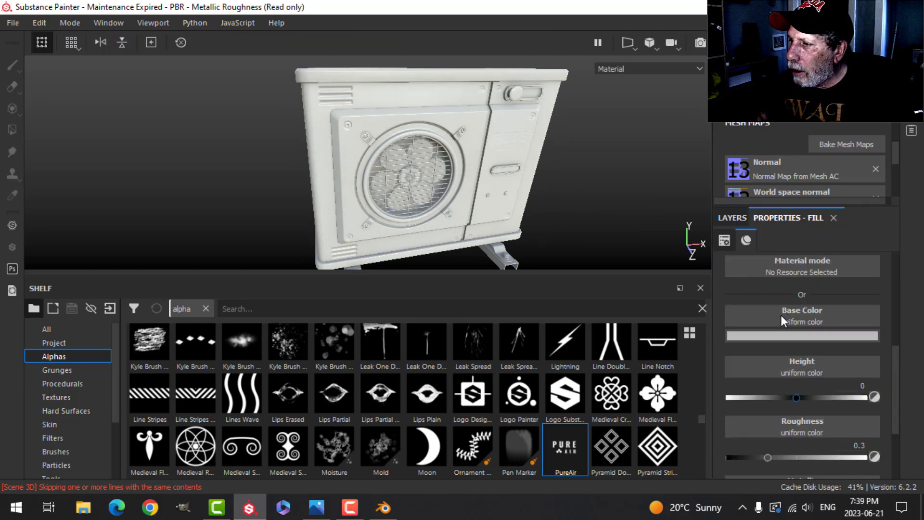
click(741, 307)
click(870, 311)
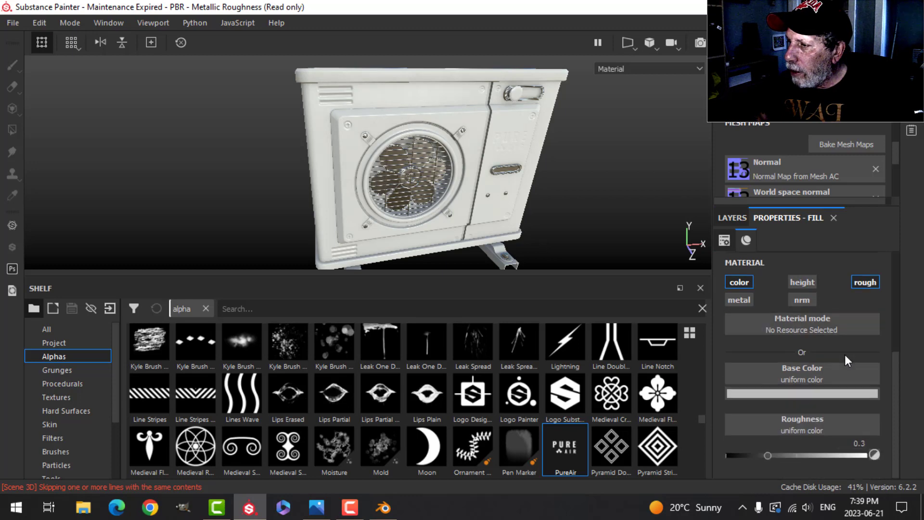
scroll(818, 390, down, 1)
drag(768, 457, 867, 457)
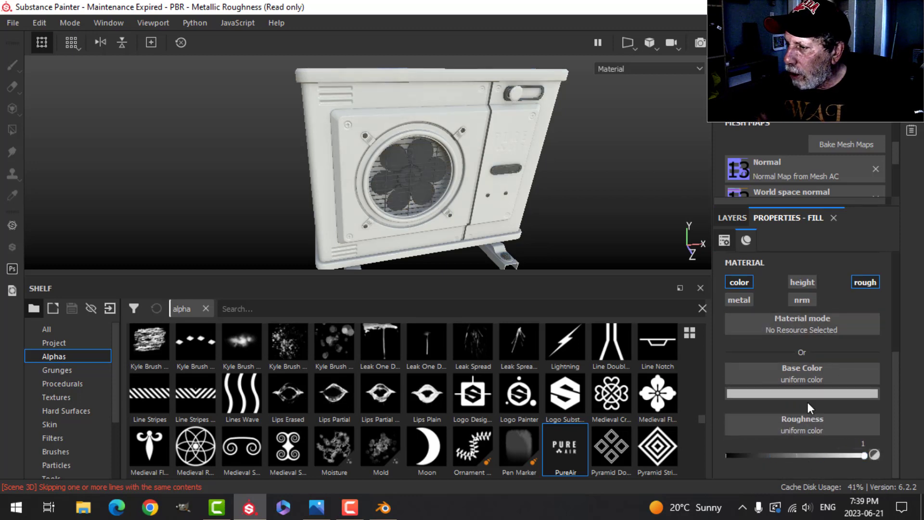
Set the new fill layer's base color to a very dark brown, RGB 0.020, 0.011, 0.001
click(806, 393)
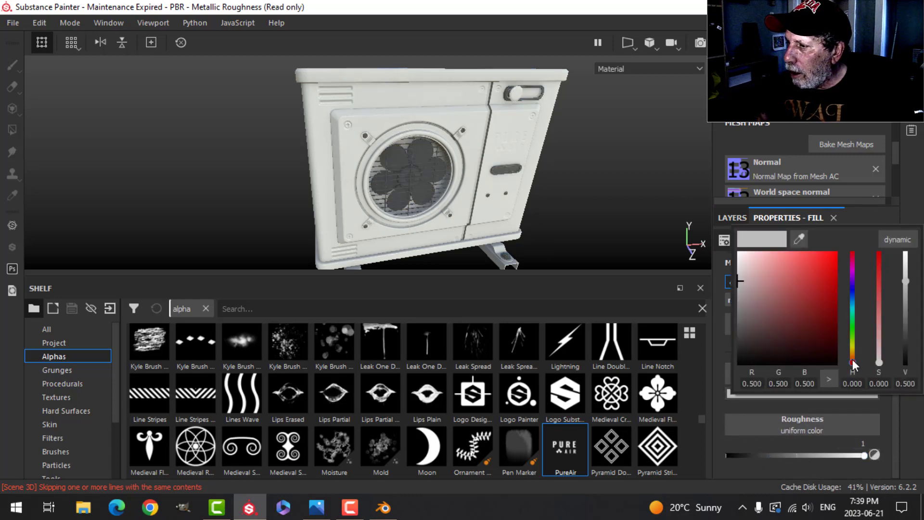
drag(852, 366, 852, 360)
click(818, 347)
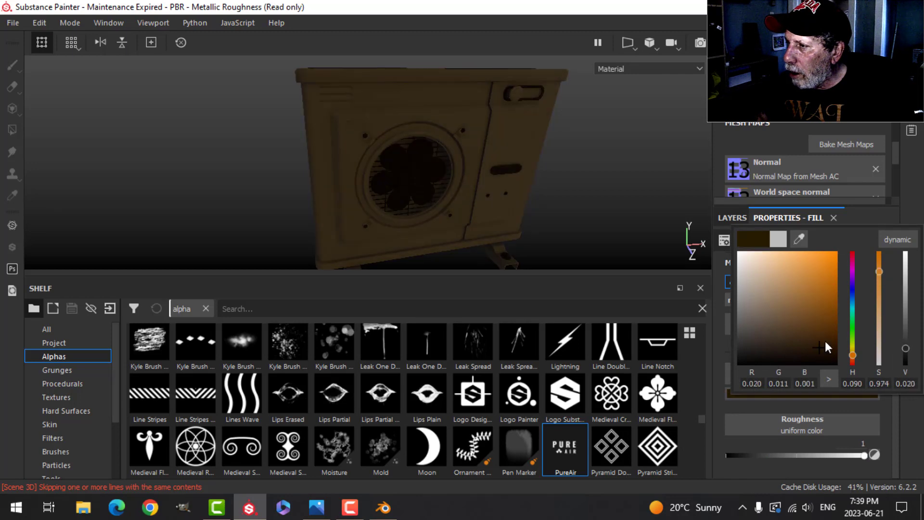
click(908, 197)
Add a black mask to the brown fill layer and apply the Dirt generator to it
click(738, 216)
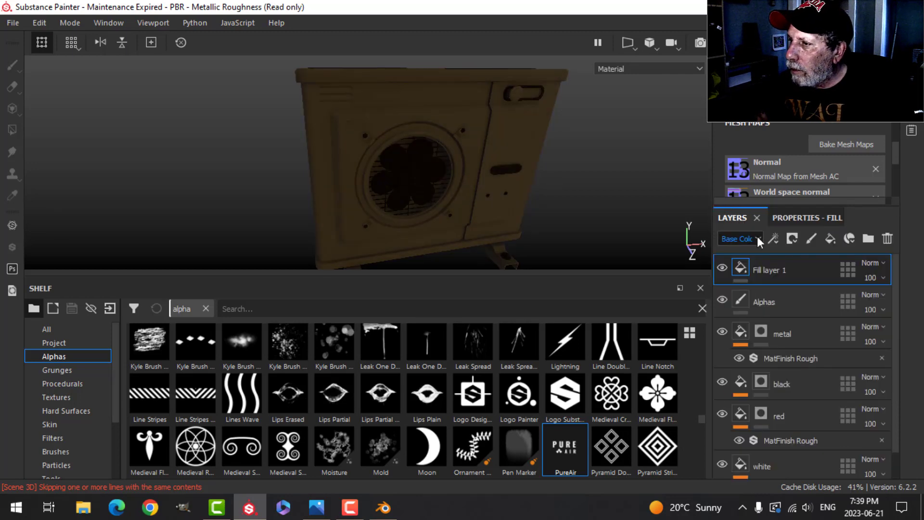
click(790, 238)
click(813, 269)
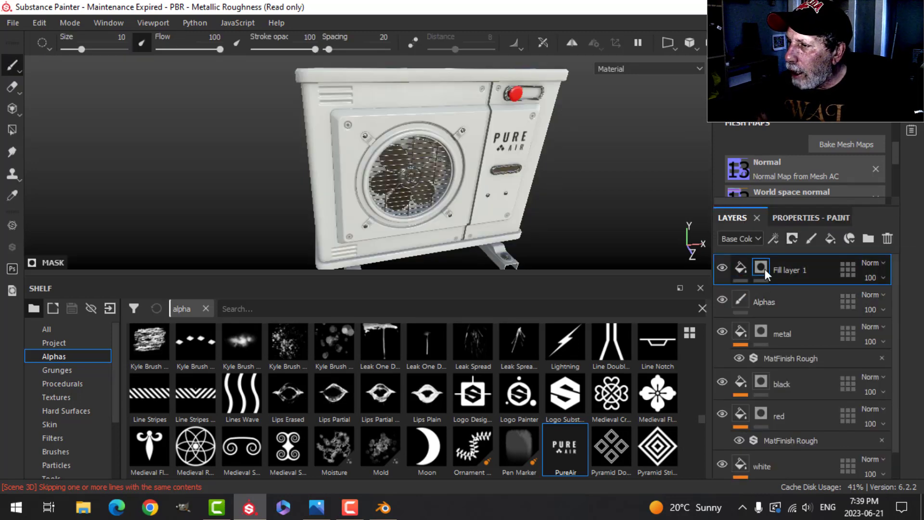
click(773, 238)
click(795, 254)
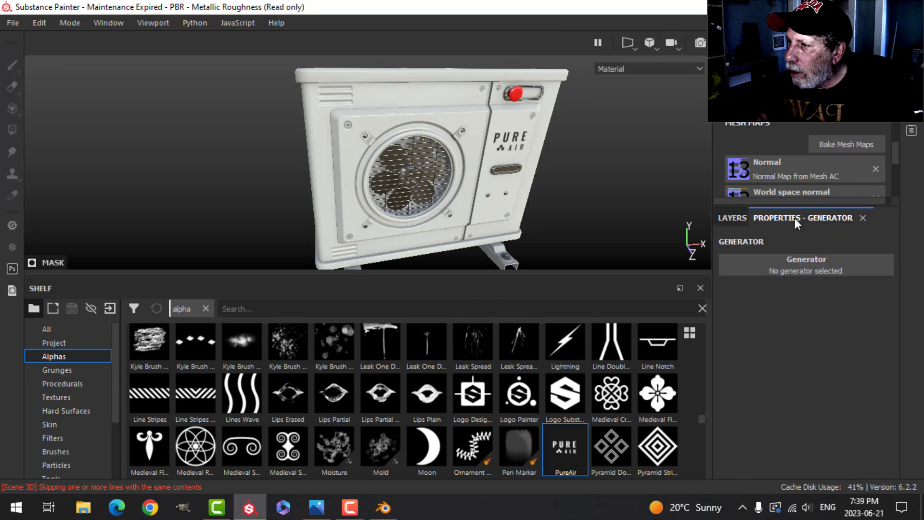
click(783, 266)
click(748, 356)
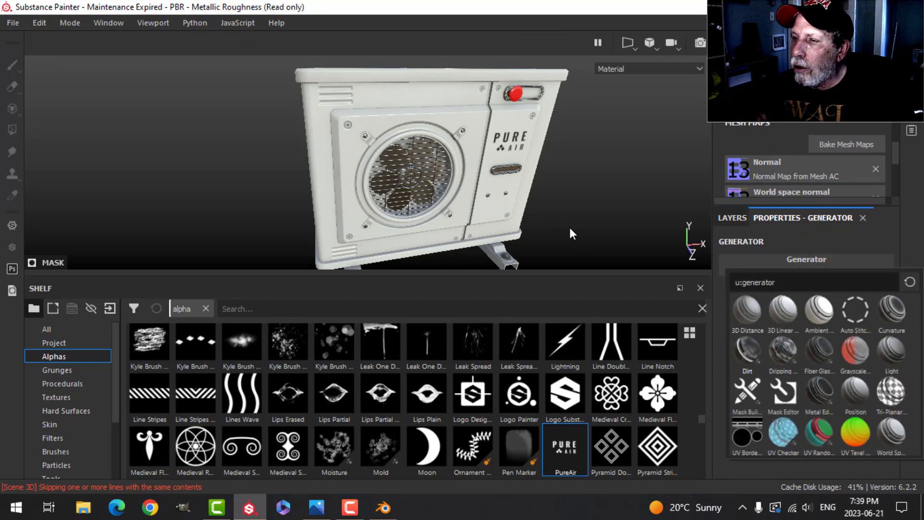
Reduce the Dirt generator's Dirt Level to 0.44
scroll(549, 217, up, 3)
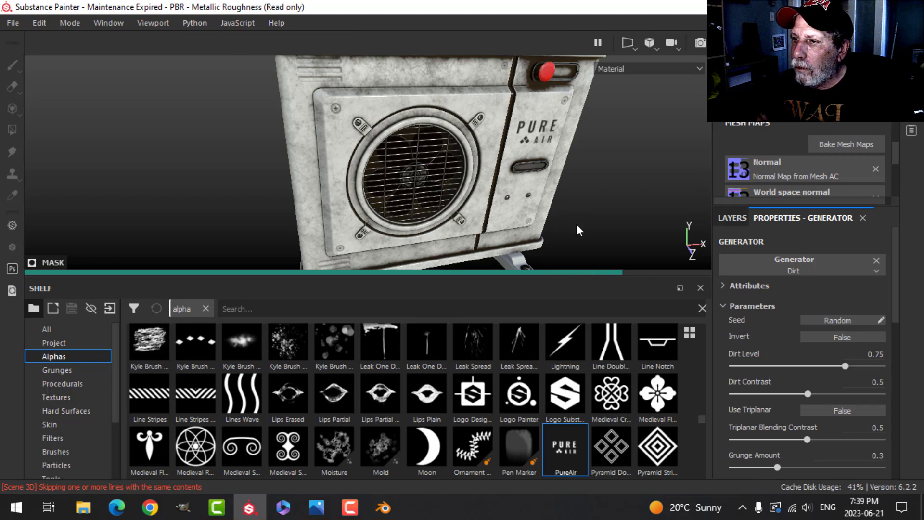
alt+drag(575, 221, 505, 190)
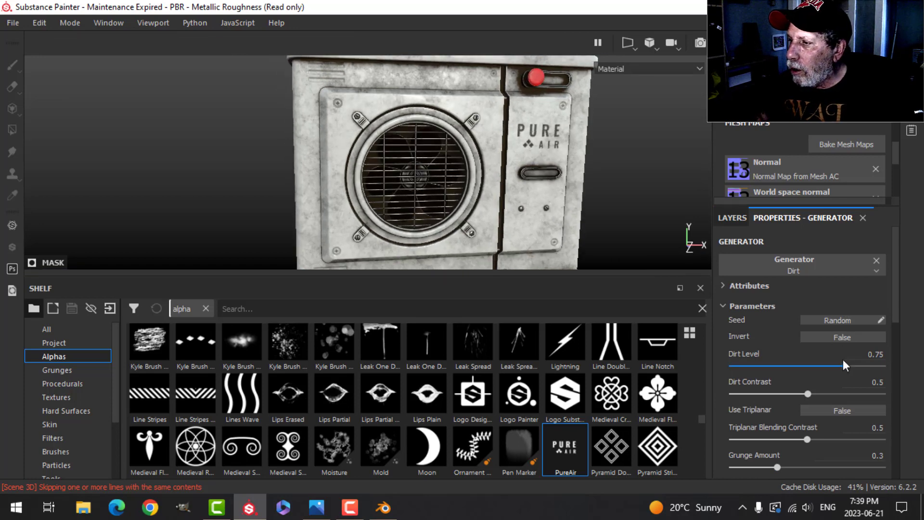
drag(842, 365, 799, 367)
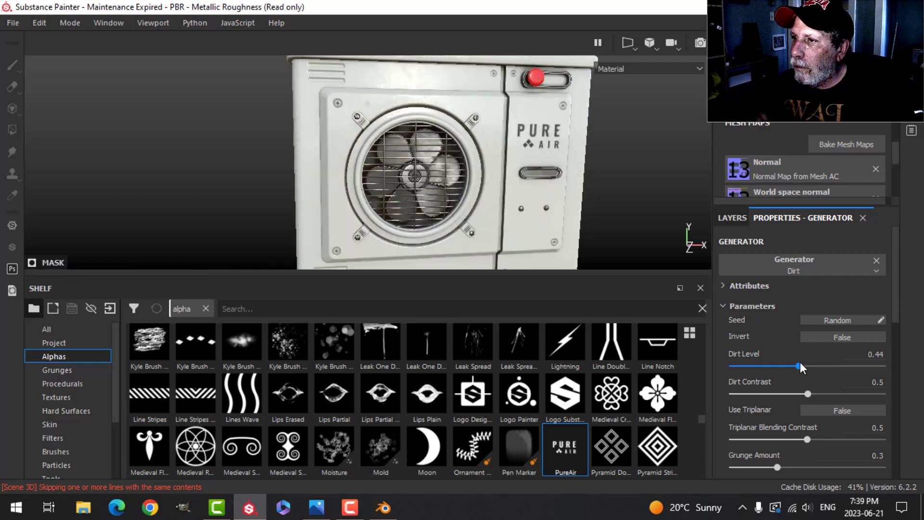
Examine the dirt effect on the front, side, fan grille and feet of the air conditioner
alt+drag(605, 217, 544, 198)
scroll(515, 215, down, 2)
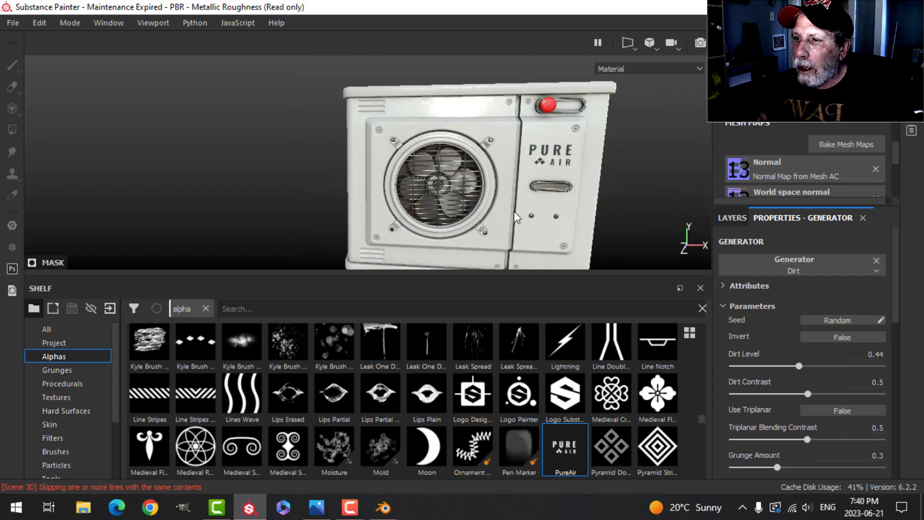
scroll(515, 215, up, 3)
alt+drag(441, 184, 421, 171)
scroll(362, 101, up, 3)
scroll(357, 154, down, 3)
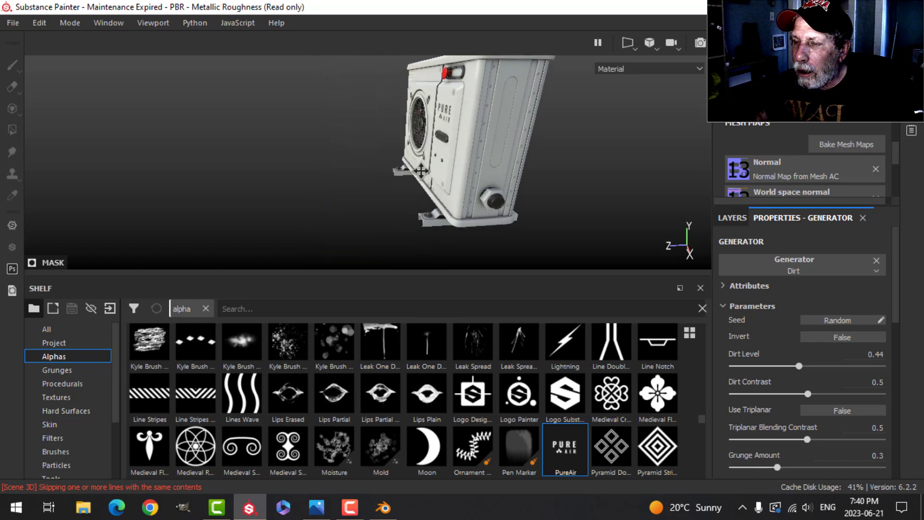
alt+drag(369, 188, 518, 186)
alt+drag(376, 228, 396, 186)
scroll(429, 186, up, 3)
alt+drag(358, 133, 304, 103)
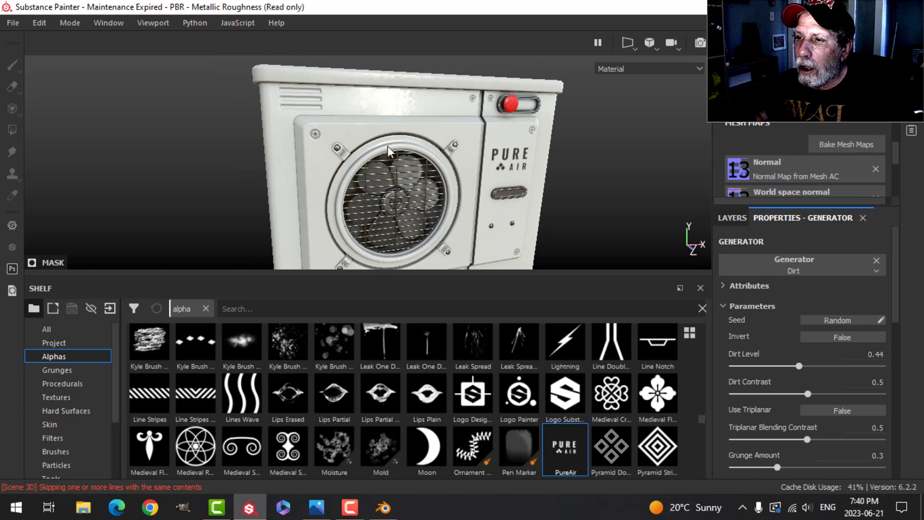
scroll(427, 171, down, 3)
alt+middle_drag(481, 210, 457, 186)
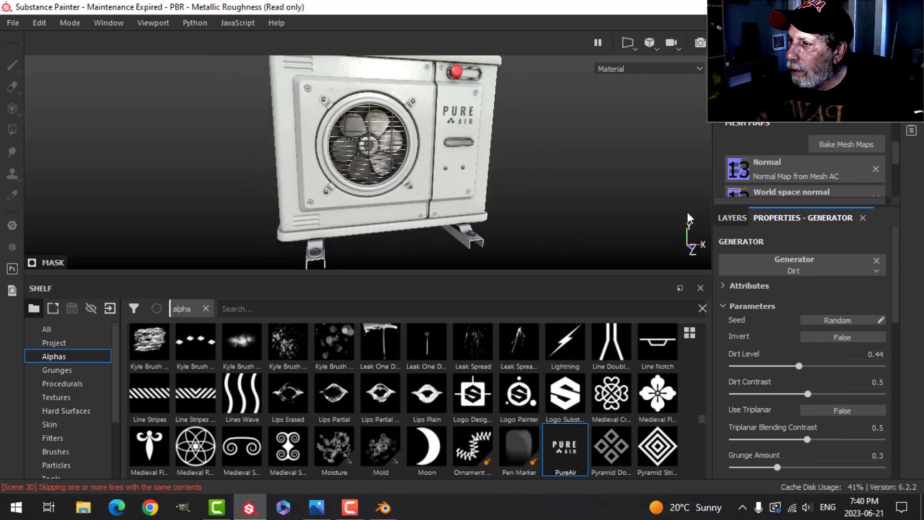
Rename the new fill layer with the Dirt generator as dirt
click(722, 216)
click(798, 268)
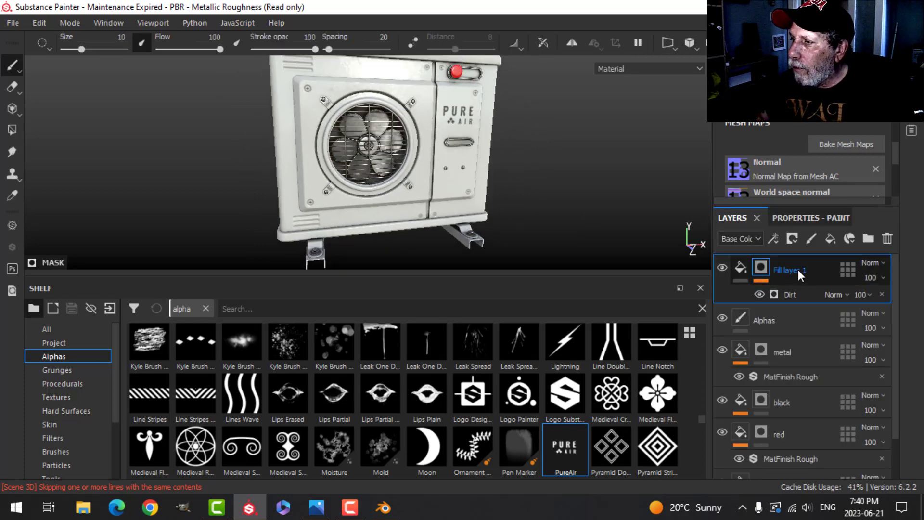
double_click(798, 270)
text(dirt)
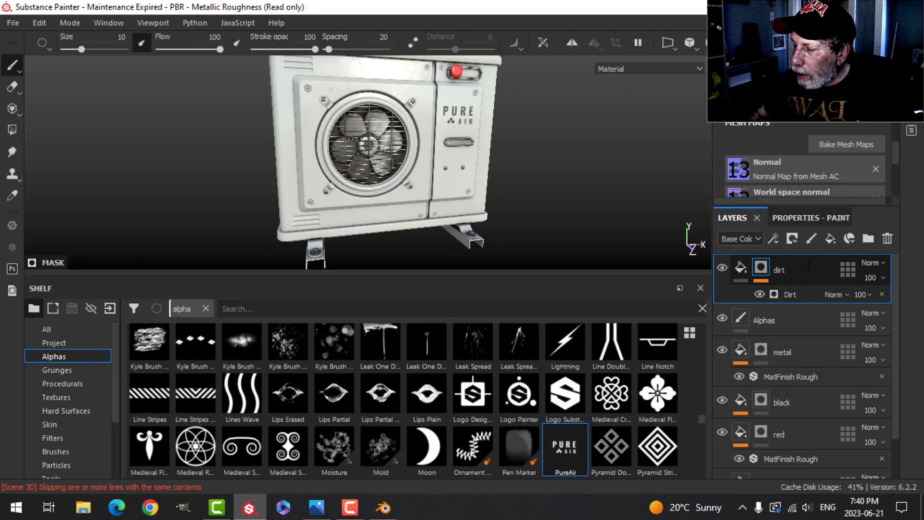
Add an anchor point to the Alphas layer
click(799, 320)
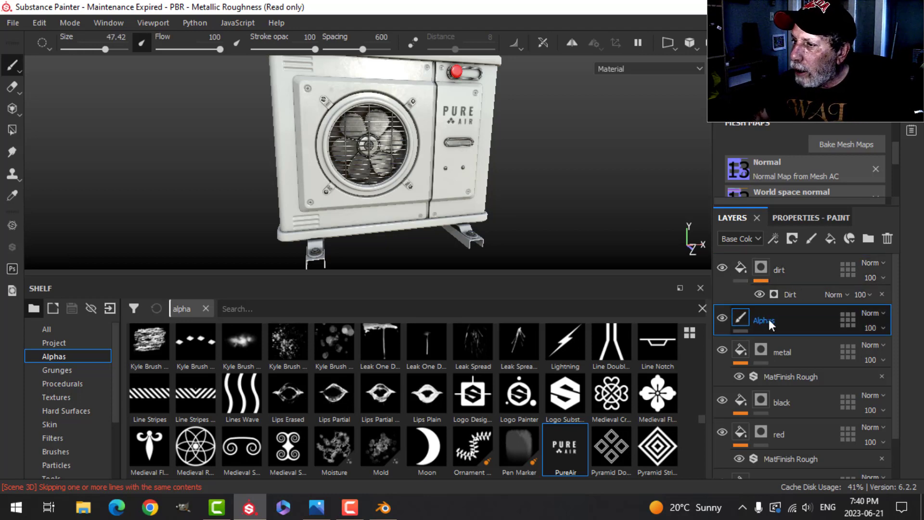
click(774, 237)
click(799, 371)
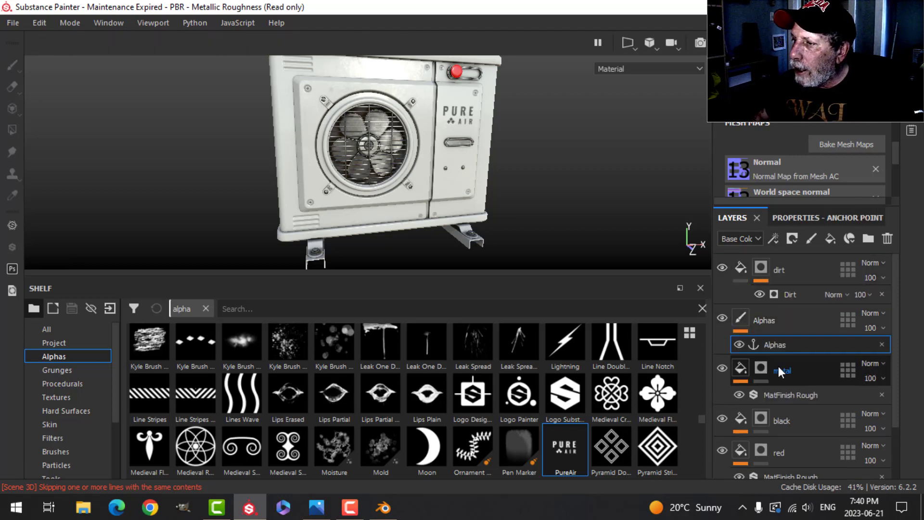
Enable Micro Height in the Micro Details of the dirt layer's Dirt generator
click(791, 295)
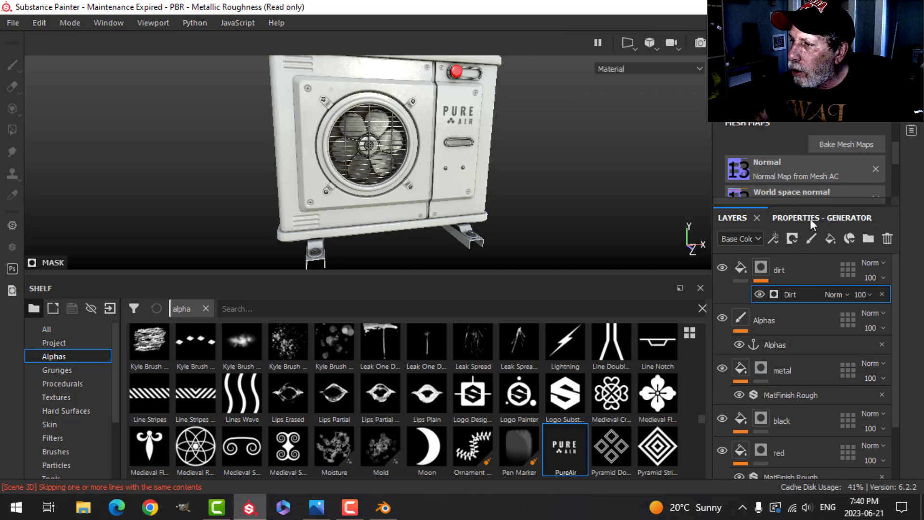
click(809, 218)
scroll(773, 394, down, 5)
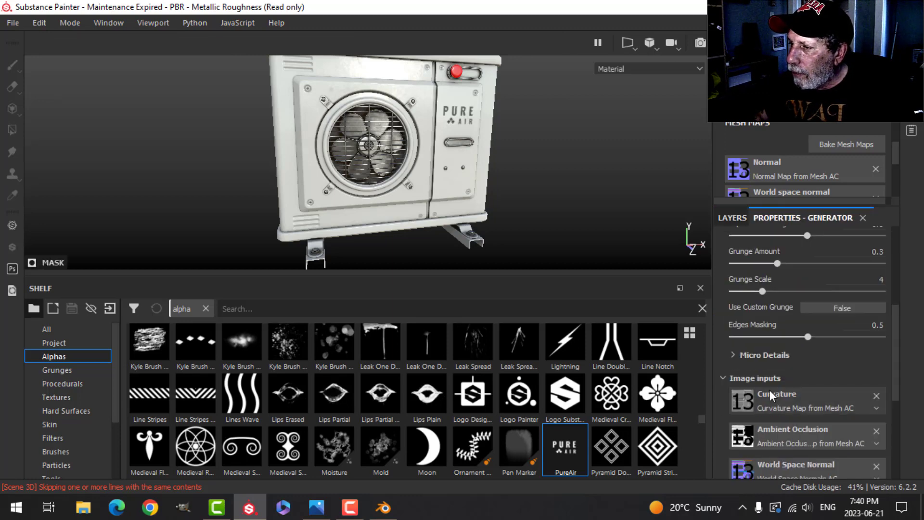
click(734, 356)
click(827, 368)
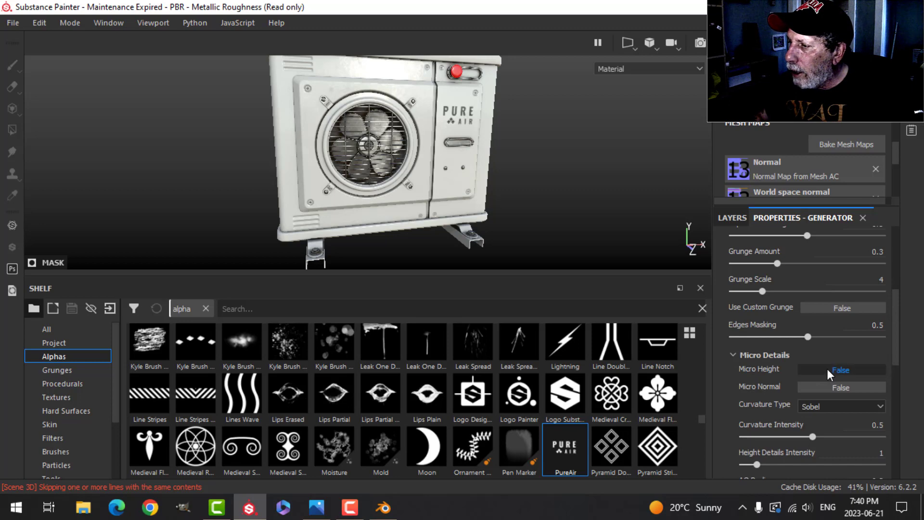
Assign the Alphas anchor point to the generator's Micro Height input and set its referenced channel to Height
scroll(802, 397, down, 8)
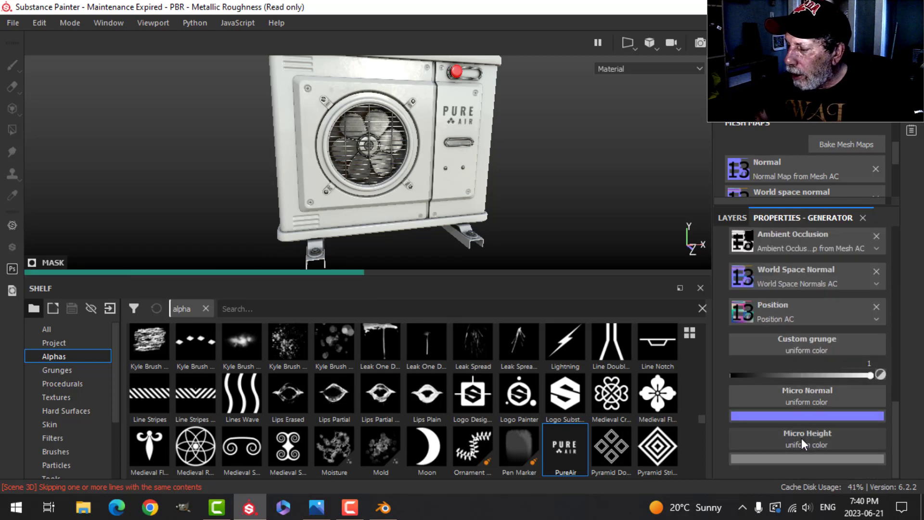
click(801, 438)
click(818, 245)
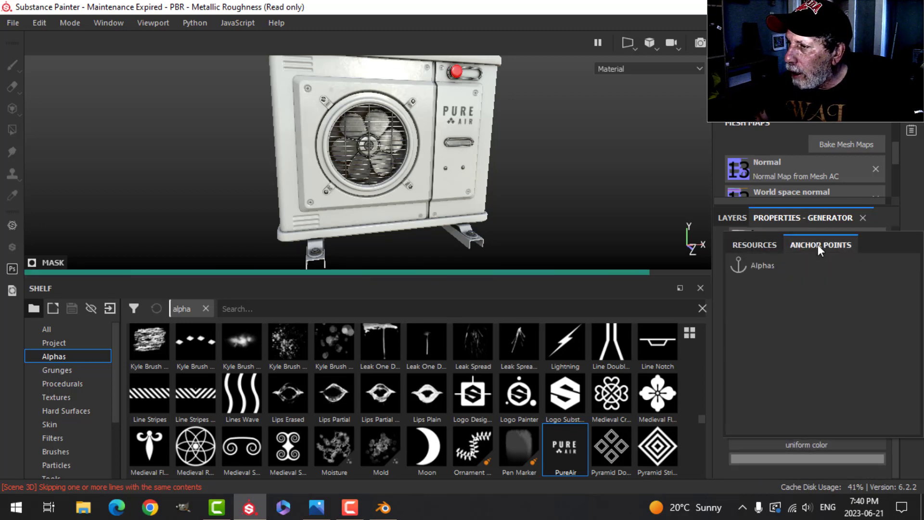
click(770, 264)
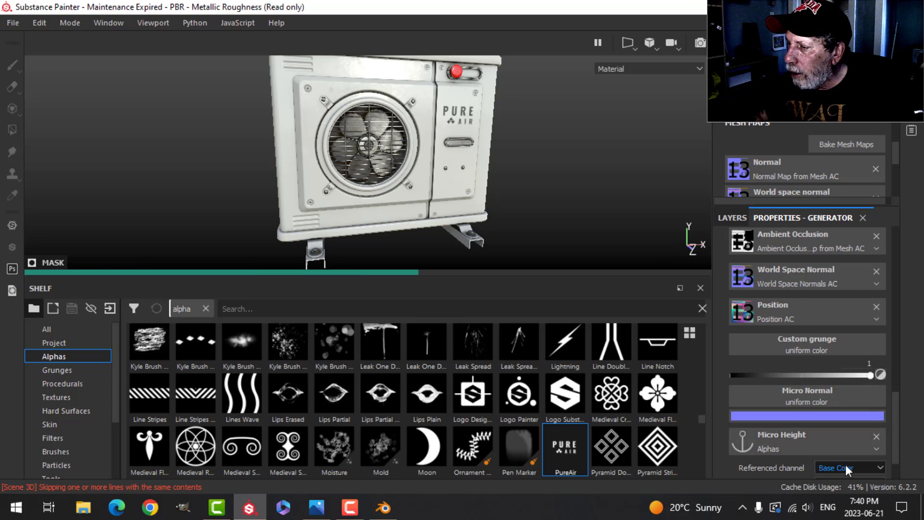
scroll(821, 457, down, 1)
click(847, 426)
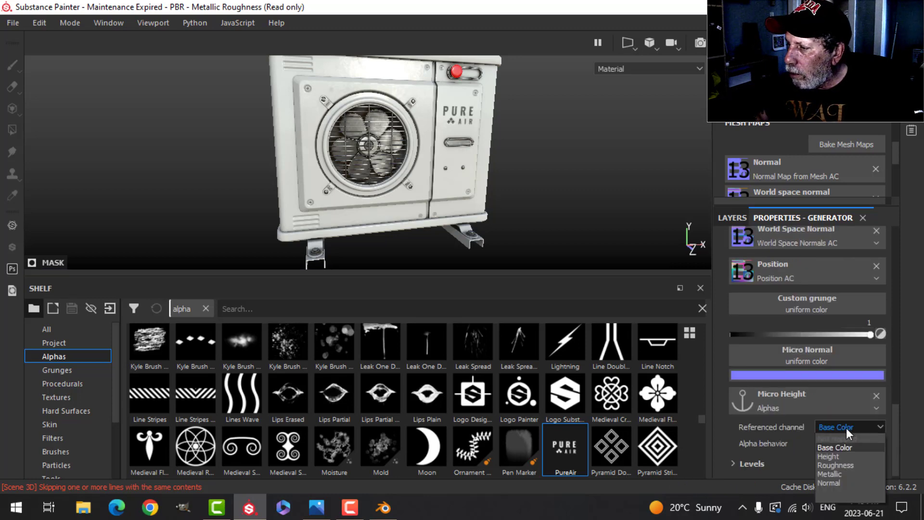
click(834, 458)
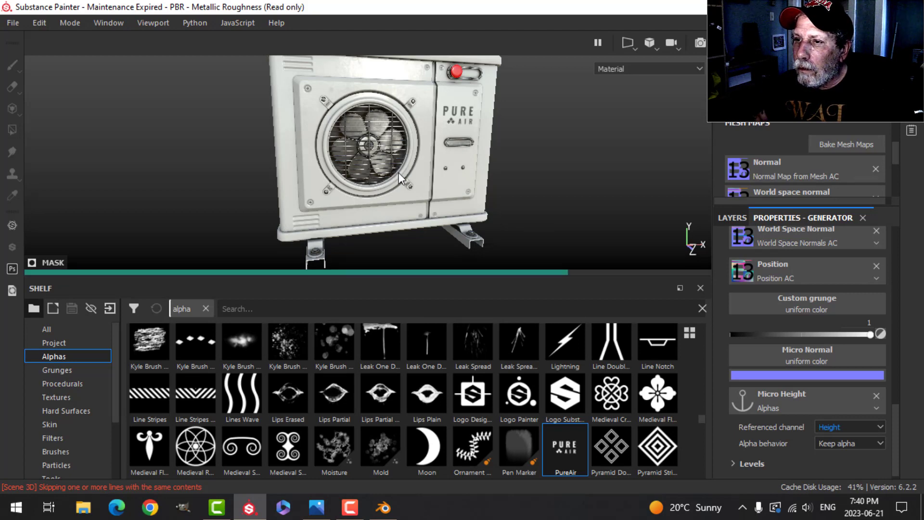
Examine how the dirt gathers around the stamped details on the front, side and back of the air conditioner
scroll(318, 128, down, 2)
scroll(318, 124, up, 5)
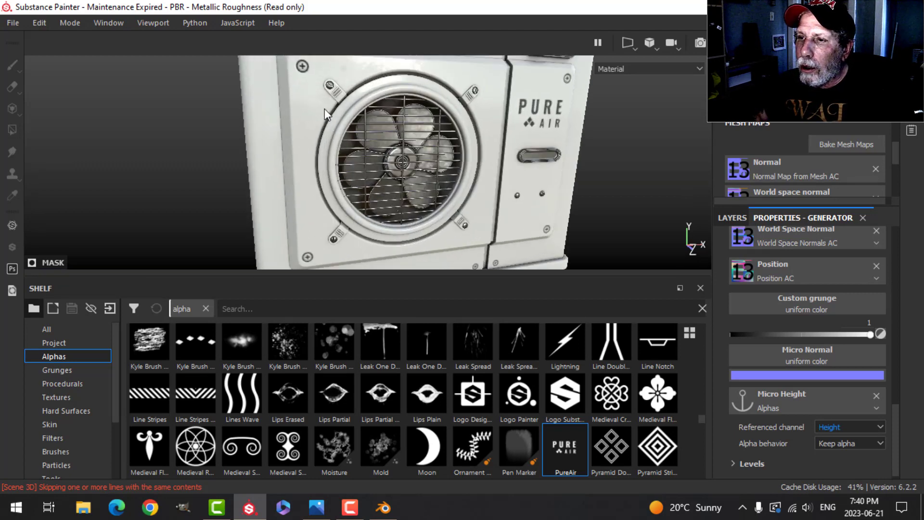
scroll(367, 154, down, 1)
alt+drag(368, 154, 391, 153)
scroll(461, 137, up, 1)
scroll(459, 154, down, 2)
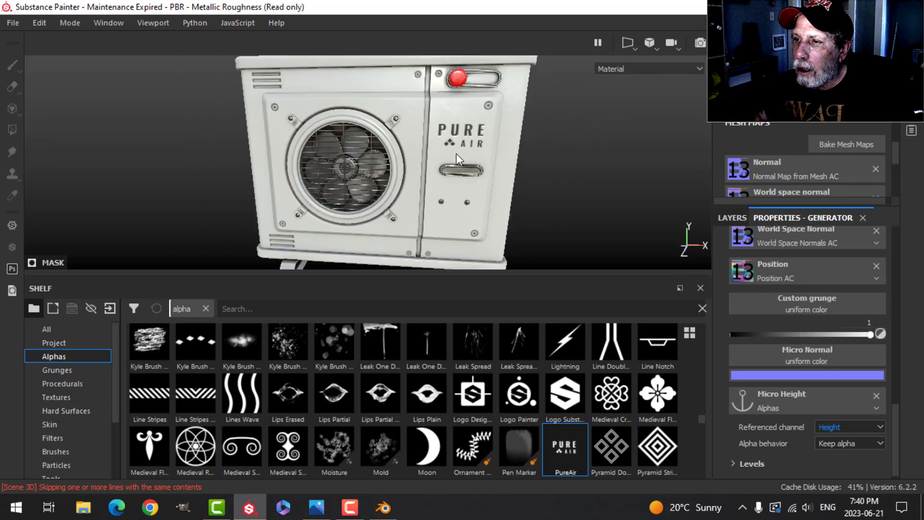
alt+middle_drag(487, 177, 462, 168)
alt+drag(461, 169, 392, 162)
alt+middle_drag(540, 161, 483, 165)
alt+drag(483, 165, 415, 175)
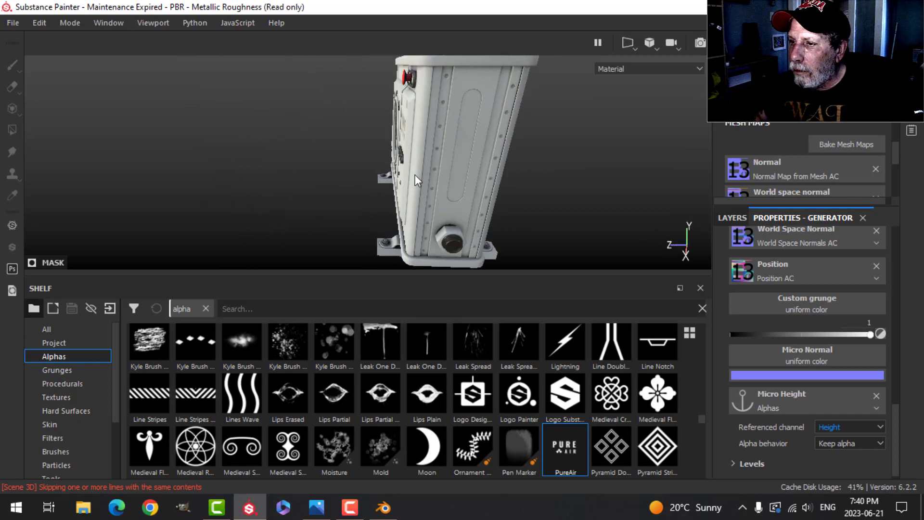
mouse_move(527, 151)
alt+mouse_down()
mouse_move(414, 157)
mouse_move(394, 144)
alt+mouse_up()
alt+middle_drag(595, 158, 424, 137)
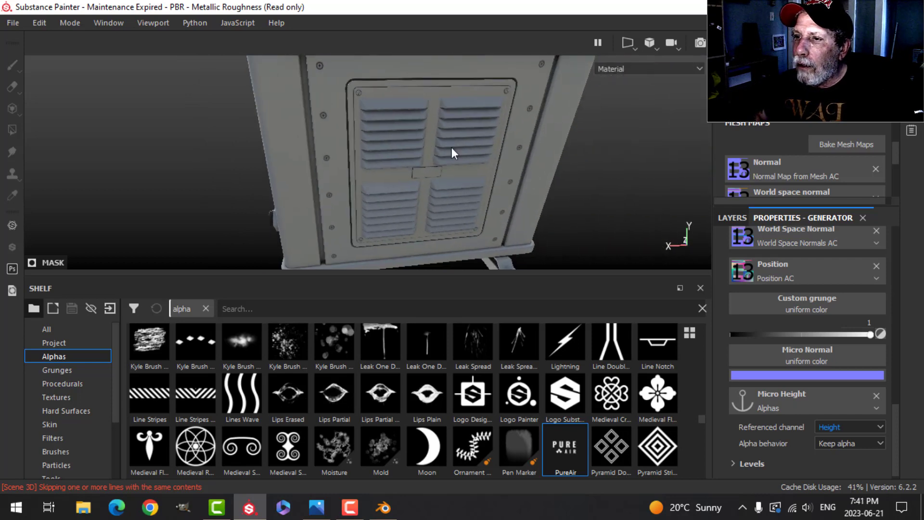
alt+drag(451, 149, 517, 121)
alt+drag(357, 169, 412, 195)
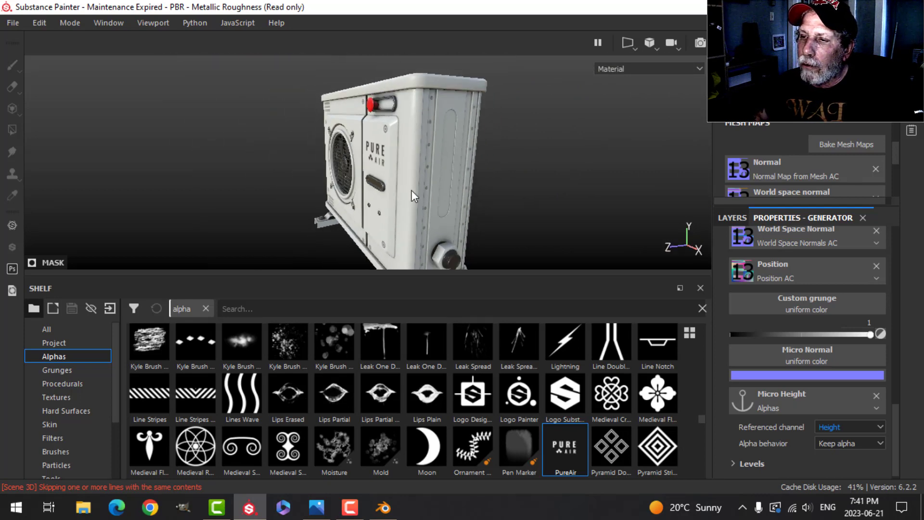
alt+drag(332, 197, 415, 181)
scroll(412, 180, up, 4)
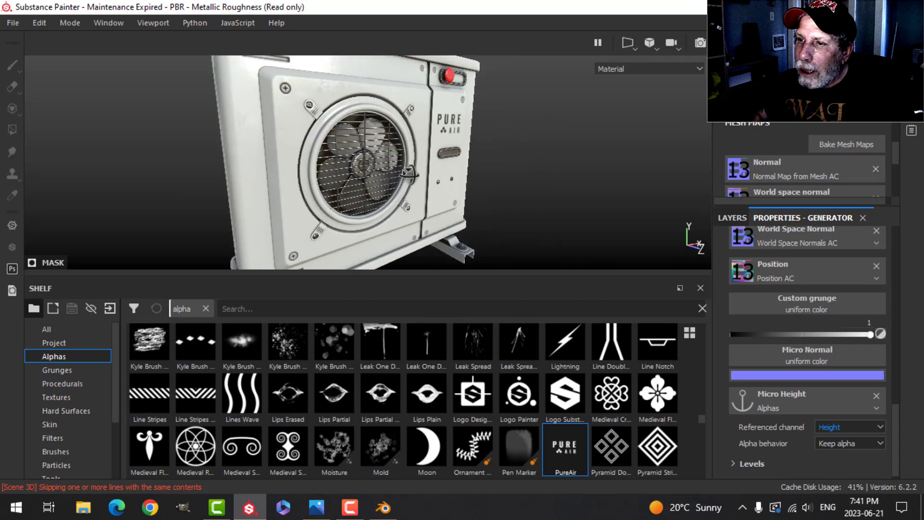
scroll(411, 190, down, 5)
mouse_move(411, 190)
alt+mouse_down()
mouse_move(407, 181)
mouse_move(412, 195)
alt+mouse_up()
alt+middle_drag(419, 161, 416, 168)
Maximize the 3D viewport and activate Temporal Anti-Aliasing in the display settings
key(Tab)
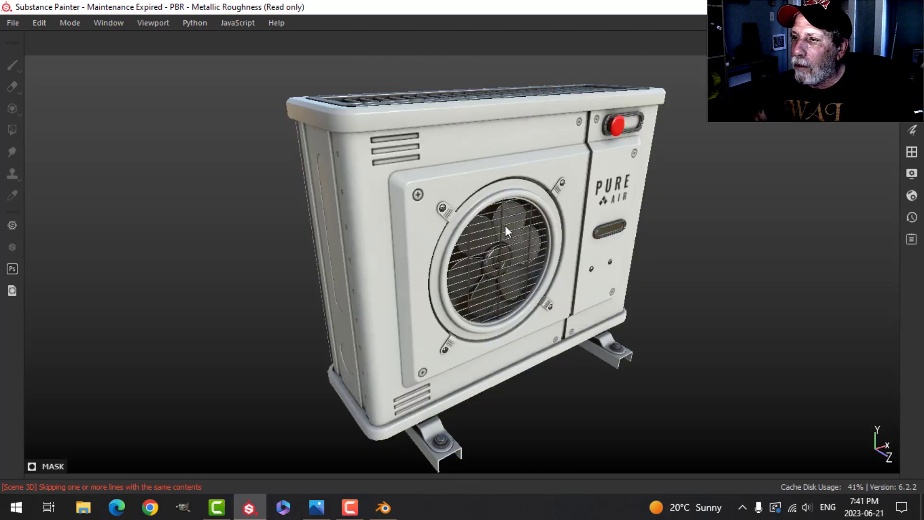
click(912, 173)
scroll(737, 286, down, 10)
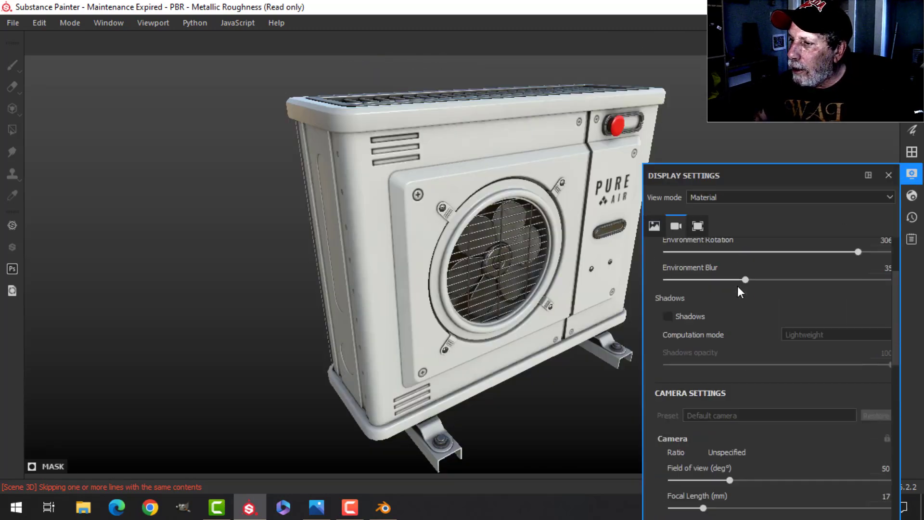
scroll(722, 311, down, 4)
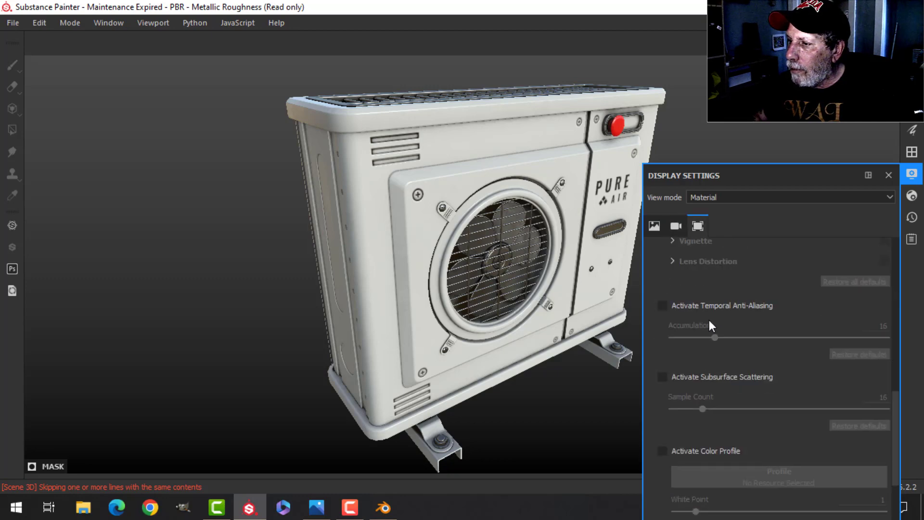
click(666, 307)
click(911, 174)
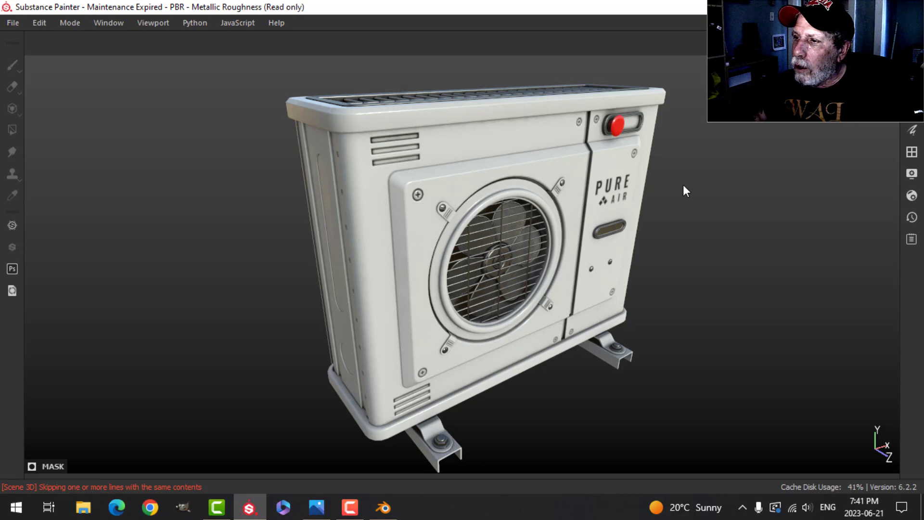
Rotate the environment lighting and check the air conditioner's front and top with anti-aliasing active
alt+drag(680, 187, 617, 168)
shift+right_drag(736, 186, 628, 200)
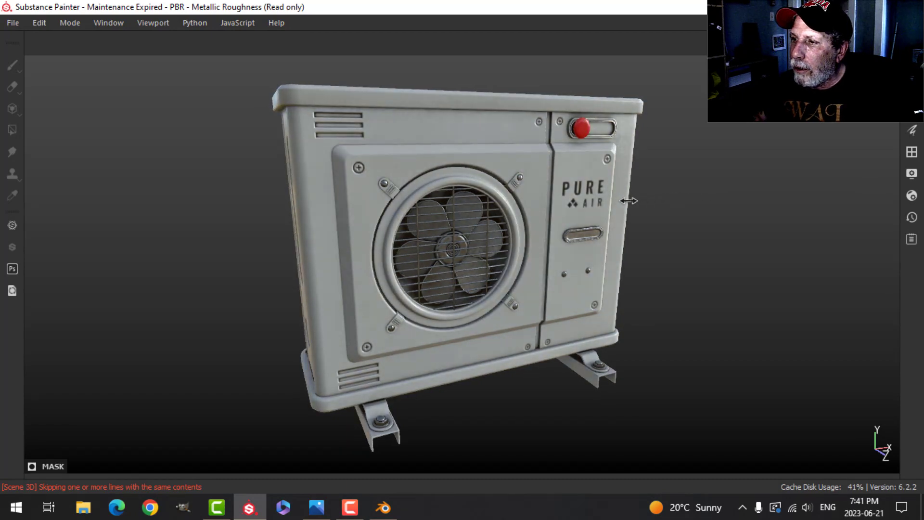
scroll(634, 201, down, 2)
alt+drag(634, 201, 657, 209)
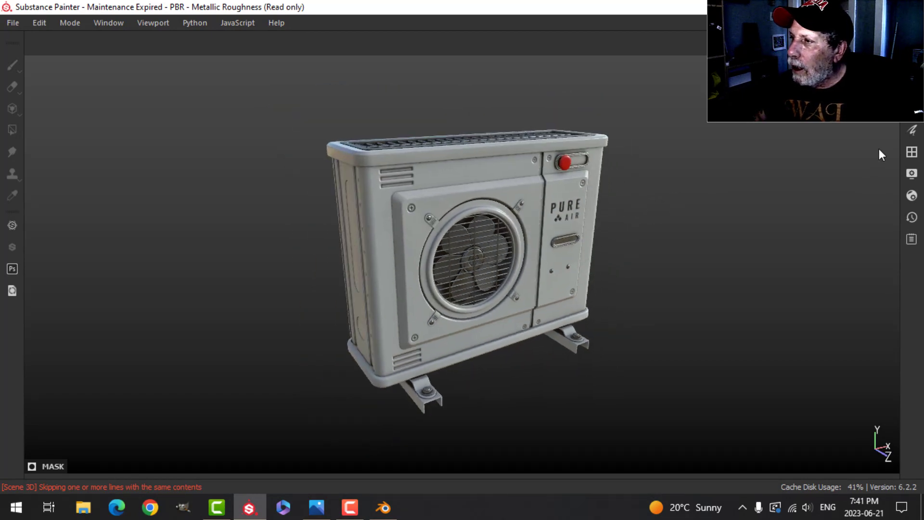
Restore the full interface and set the texture set size to 2048
key(Tab)
scroll(804, 159, up, 5)
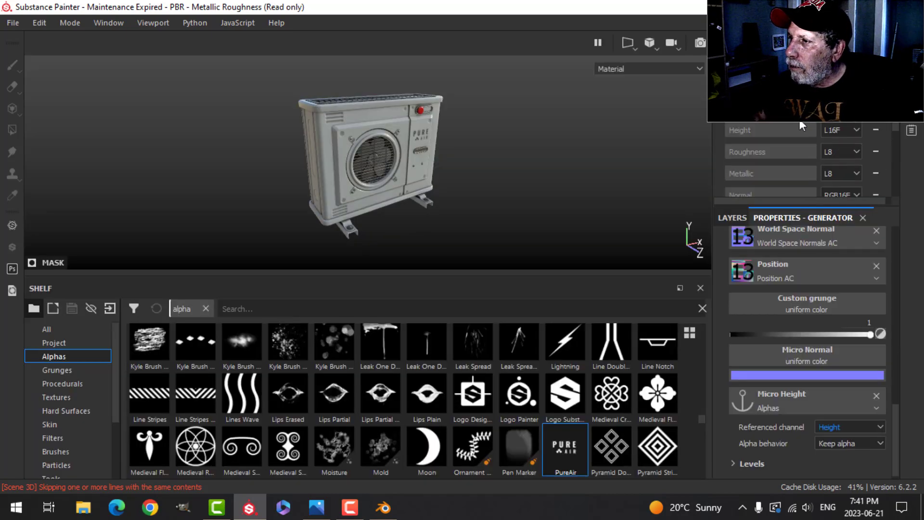
scroll(814, 164, up, 3)
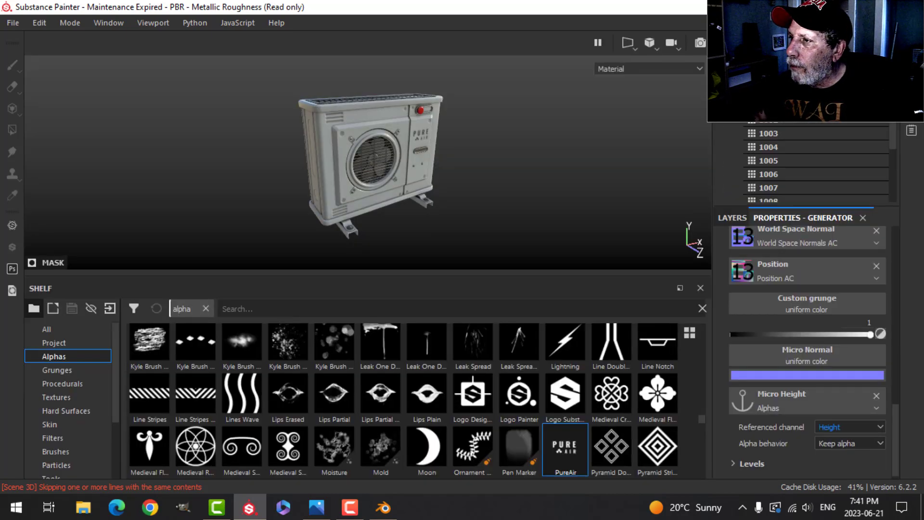
scroll(813, 164, down, 3)
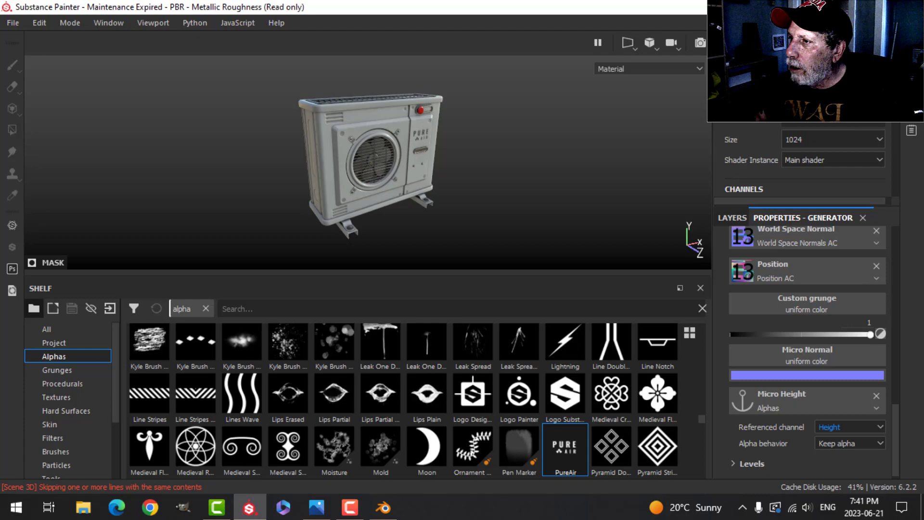
click(818, 139)
click(792, 186)
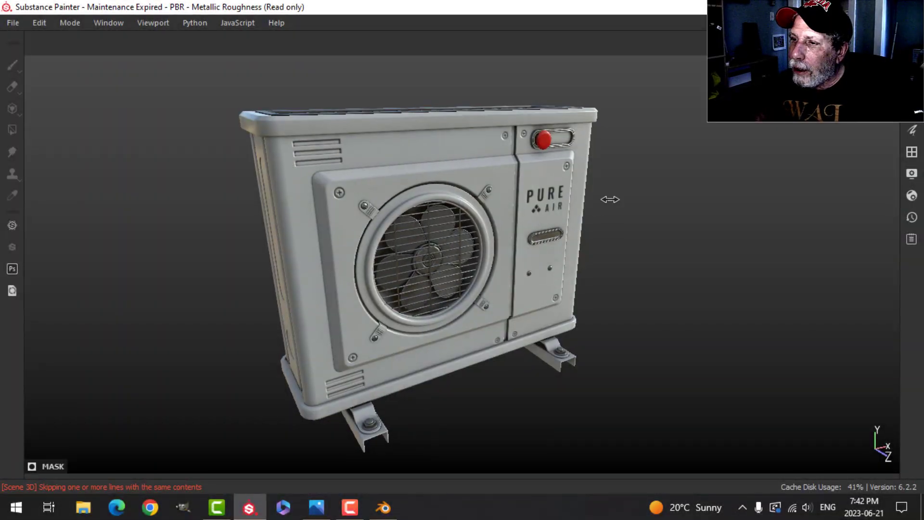
Examine the front and side of the air conditioner at the higher texture resolution under different lighting angles
shift+right_drag(610, 199, 600, 204)
alt+drag(542, 176, 583, 158)
scroll(584, 208, up, 3)
alt+middle_drag(584, 208, 566, 210)
alt+right_drag(567, 210, 471, 166)
alt+drag(471, 166, 489, 187)
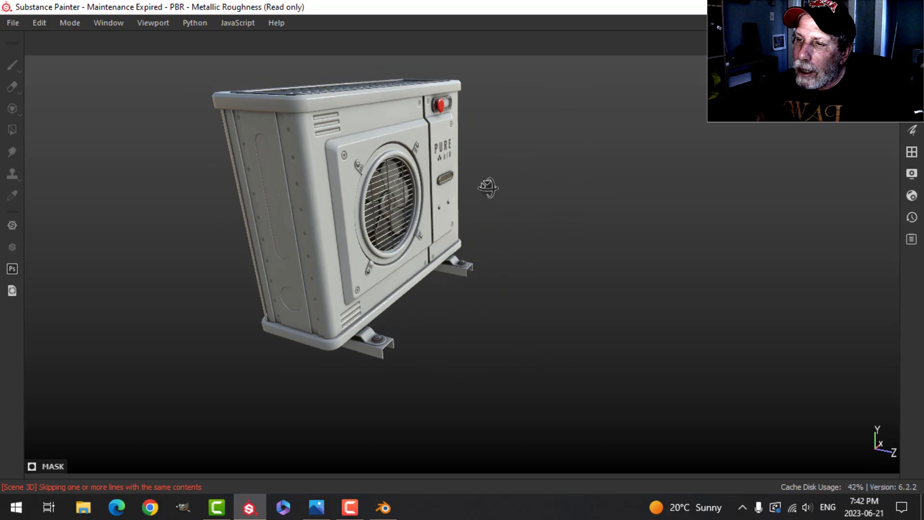
mouse_move(488, 187)
shift+right_down()
mouse_move(512, 169)
mouse_move(464, 179)
mouse_move(505, 174)
shift+right_up()
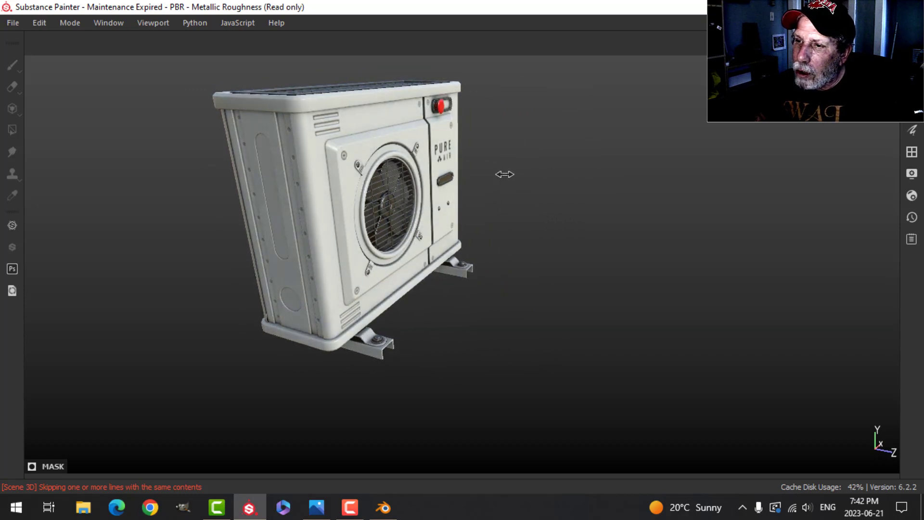
mouse_move(506, 177)
alt+mouse_down()
mouse_move(578, 179)
mouse_move(530, 174)
mouse_move(524, 182)
alt+mouse_up()
Return to the full interface and set the texture set size back to 1024
key(Tab)
click(800, 138)
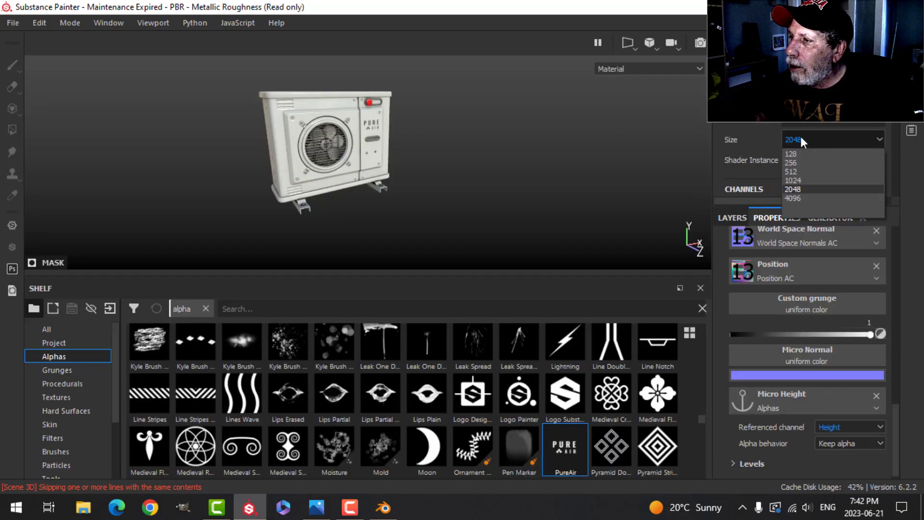
click(796, 172)
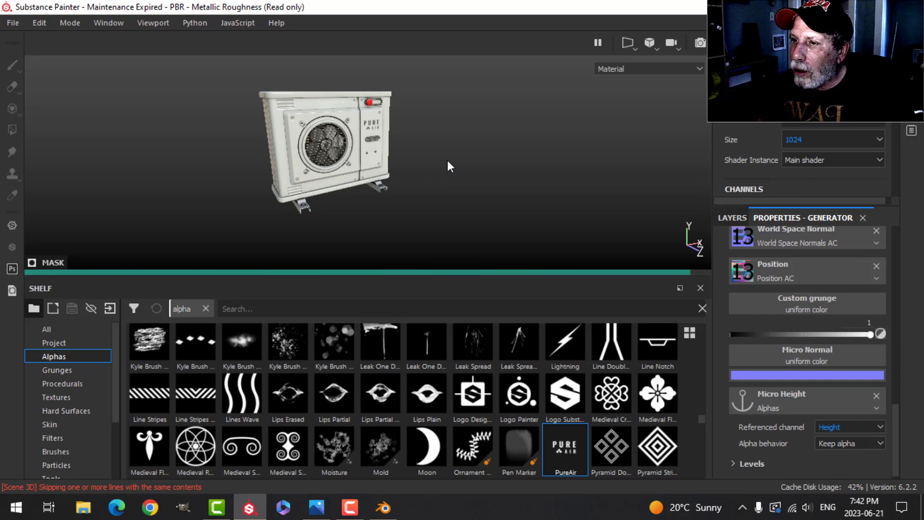
Add a fill layer with a black mask above the dirt layer
scroll(449, 182, up, 3)
scroll(448, 188, up, 5)
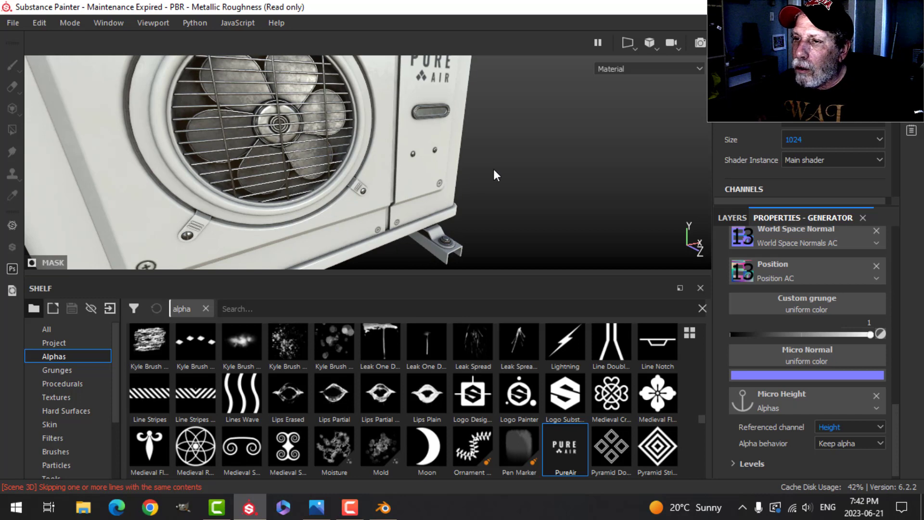
alt+drag(493, 169, 511, 186)
click(732, 218)
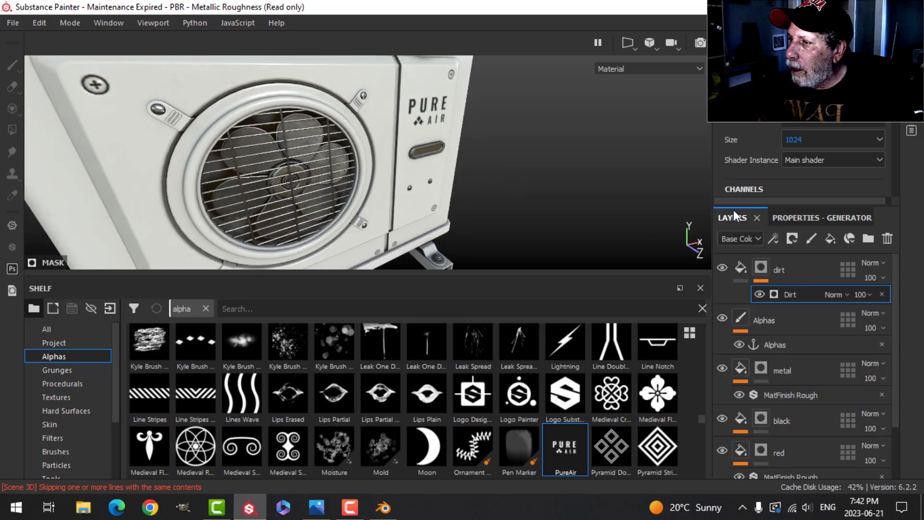
click(740, 266)
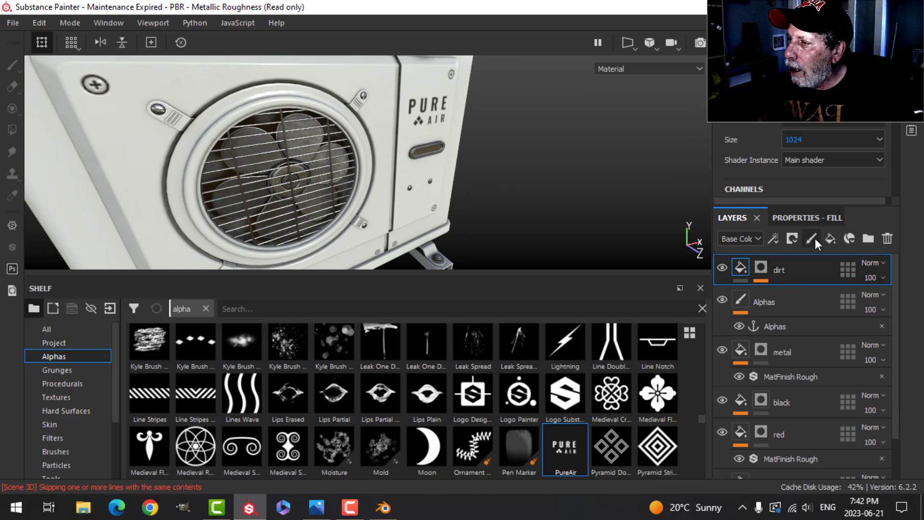
click(829, 237)
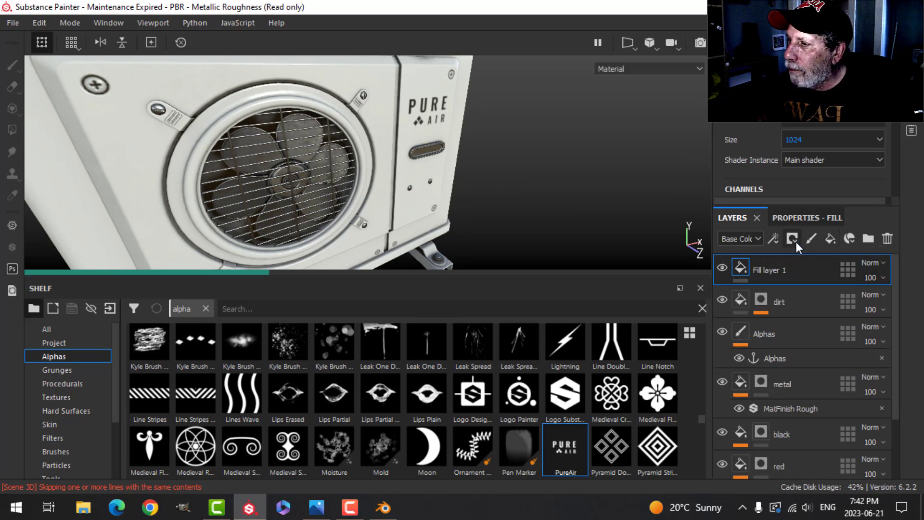
click(795, 240)
click(803, 256)
Limit the new fill layer to the height channel and set its height to -0.0821
click(750, 269)
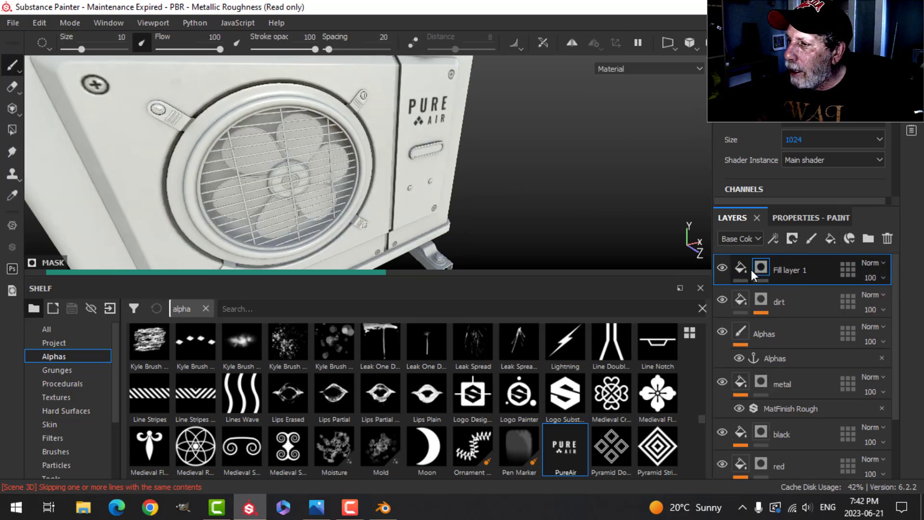
click(791, 218)
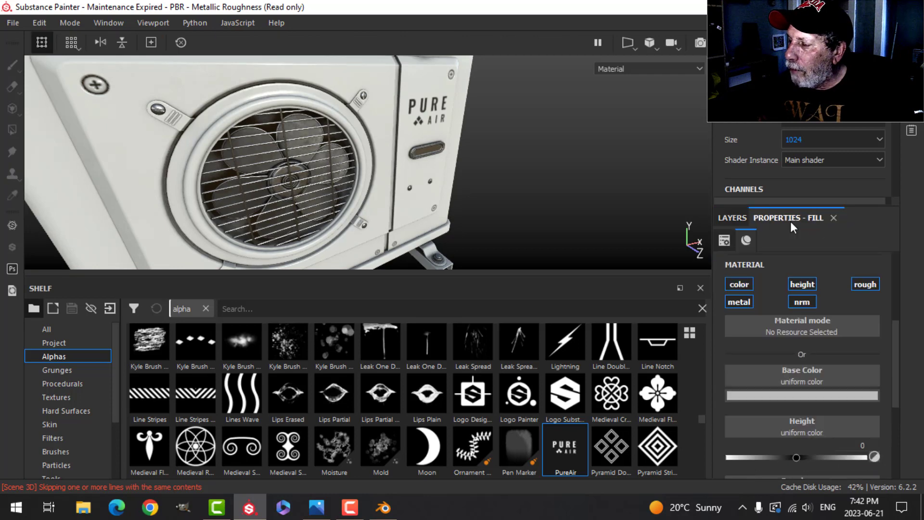
click(797, 284)
drag(789, 411, 790, 408)
Add a fill effect to the new layer's black mask
click(732, 218)
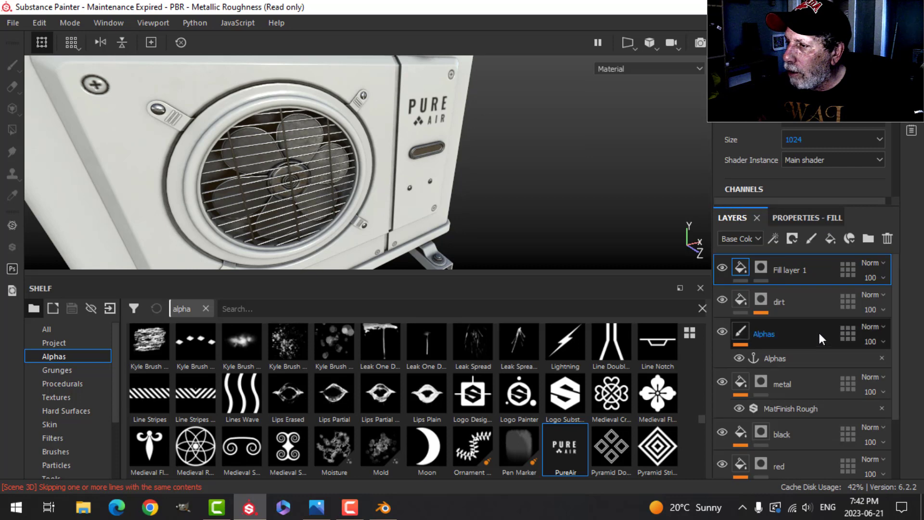
click(761, 267)
click(774, 239)
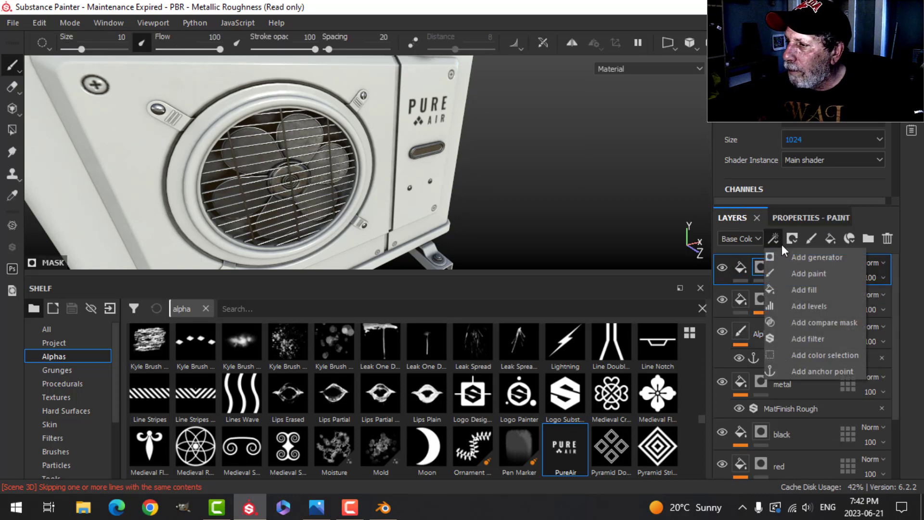
click(797, 287)
Search the procedurals for "scra" and assign Grunge Scratches Rough to the mask fill's grayscale
click(793, 218)
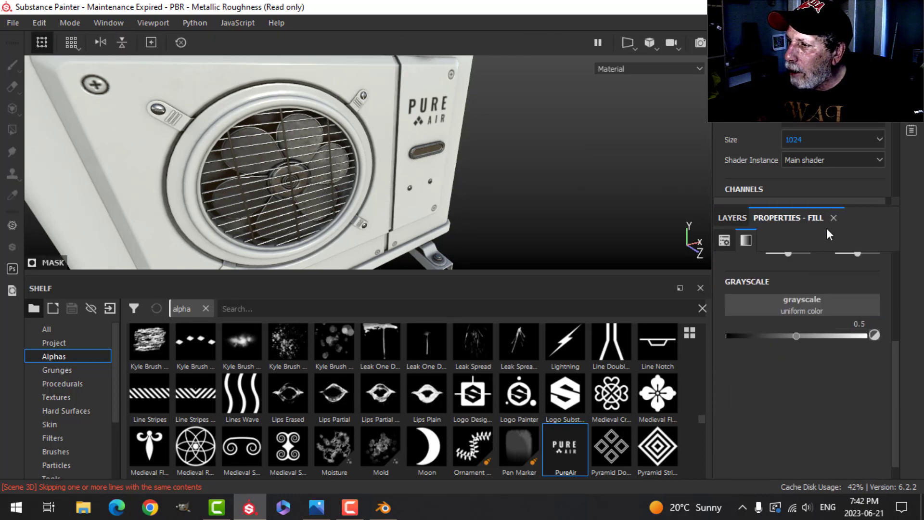
click(62, 384)
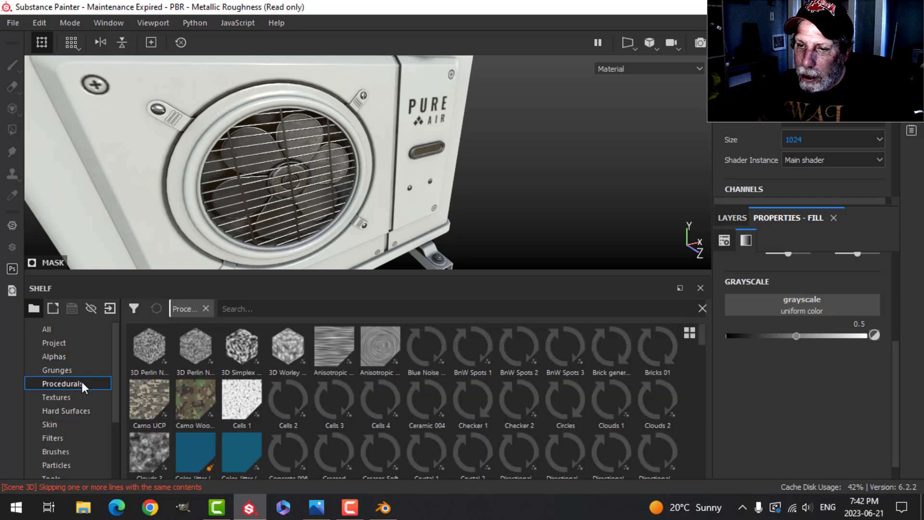
click(324, 308)
text(scra)
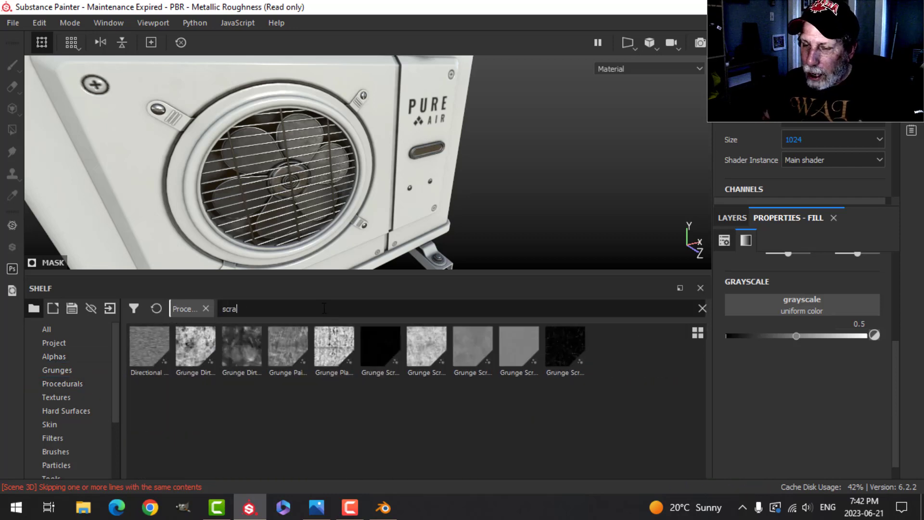
drag(570, 345, 782, 308)
Set the scratch grunge's Balance to 0.24 and Contrast to 0.31, and increase its Scratch Tiling
alt+drag(449, 168, 366, 158)
drag(807, 428, 769, 431)
alt+drag(431, 202, 423, 135)
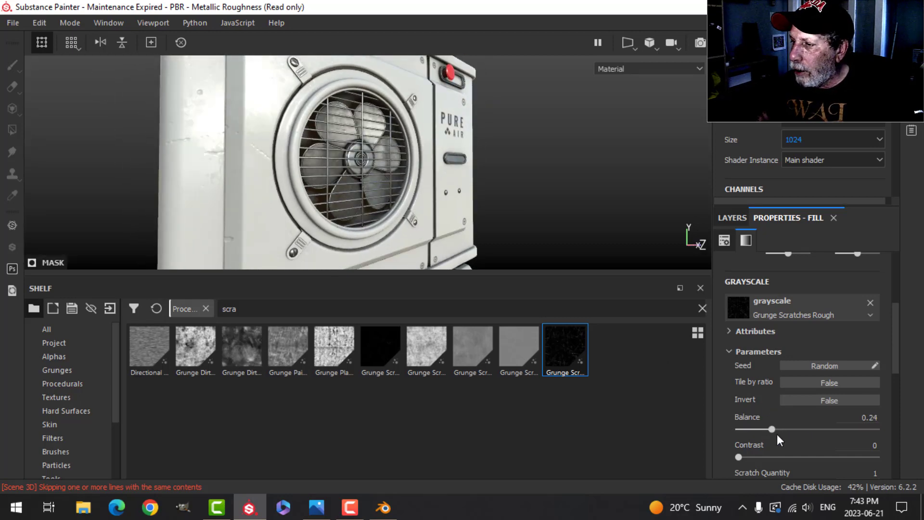
scroll(777, 434, down, 3)
drag(738, 375, 780, 375)
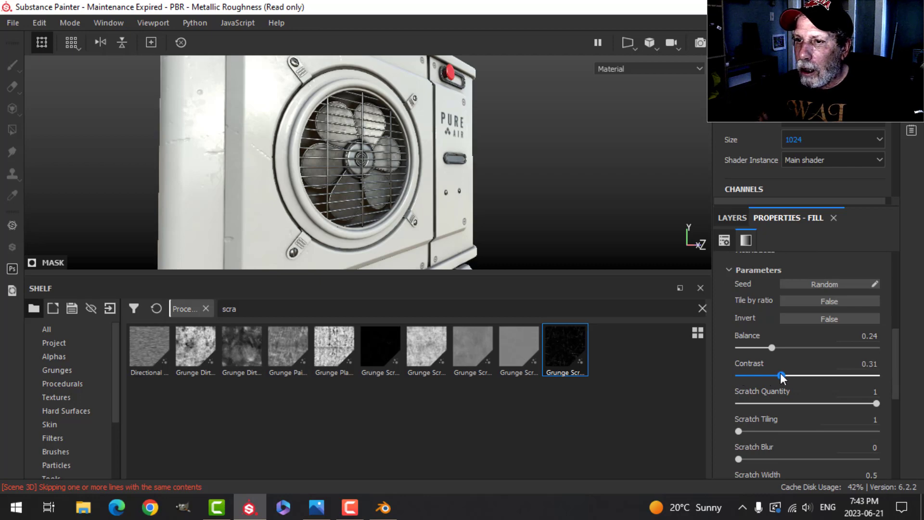
drag(744, 430, 769, 428)
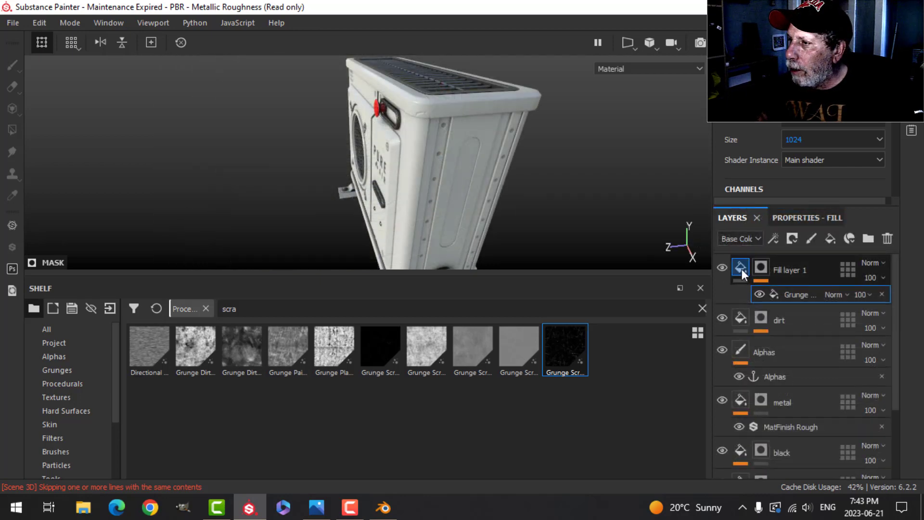
Enable the color channel on the scratch fill layer and set its base color to bright red
click(789, 218)
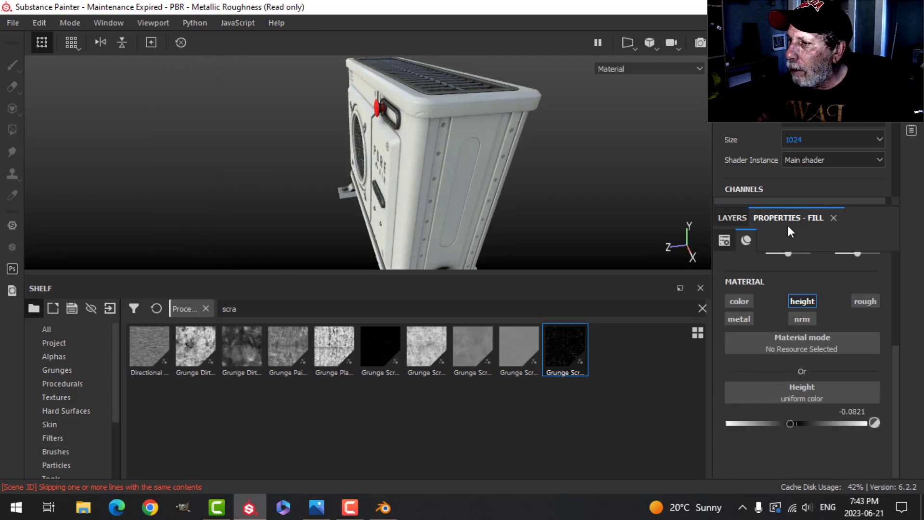
click(739, 301)
click(807, 414)
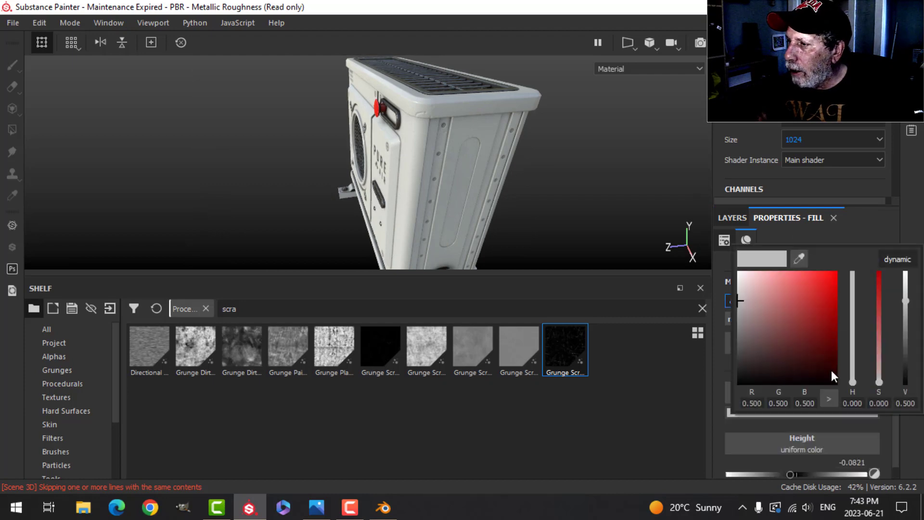
click(827, 294)
click(828, 284)
Check the colored scratches around the unit and limit the fill layer to the height channel again
alt+drag(525, 171, 565, 178)
scroll(522, 205, up, 2)
alt+middle_drag(514, 212, 500, 114)
alt+drag(503, 120, 370, 226)
alt+click(793, 303)
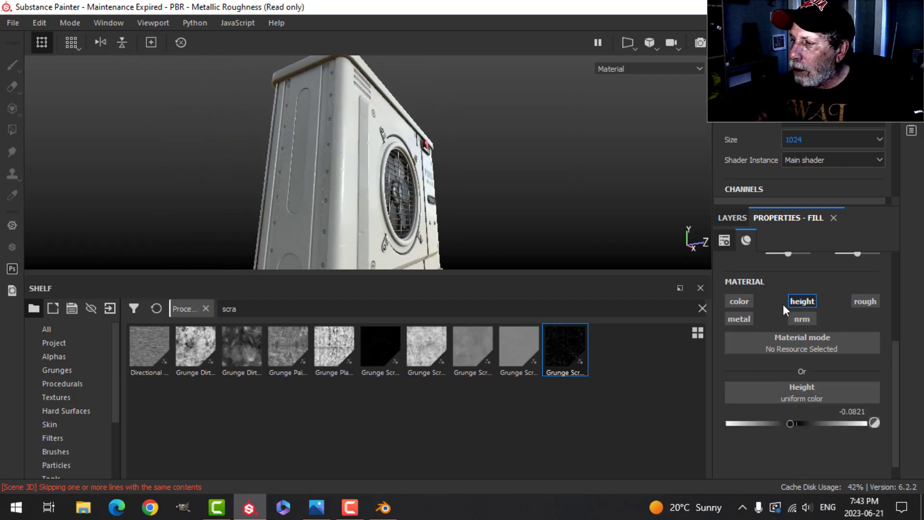
Check the scratches on the unit's front and rename the fill layer as "scratches"
alt+drag(508, 190, 373, 186)
scroll(444, 209, up, 3)
scroll(403, 186, down, 5)
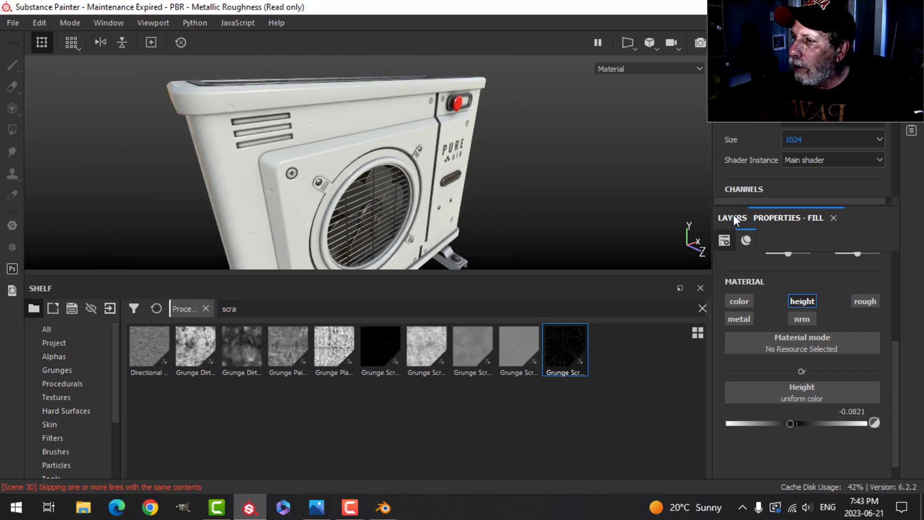
click(732, 218)
text(scratches)
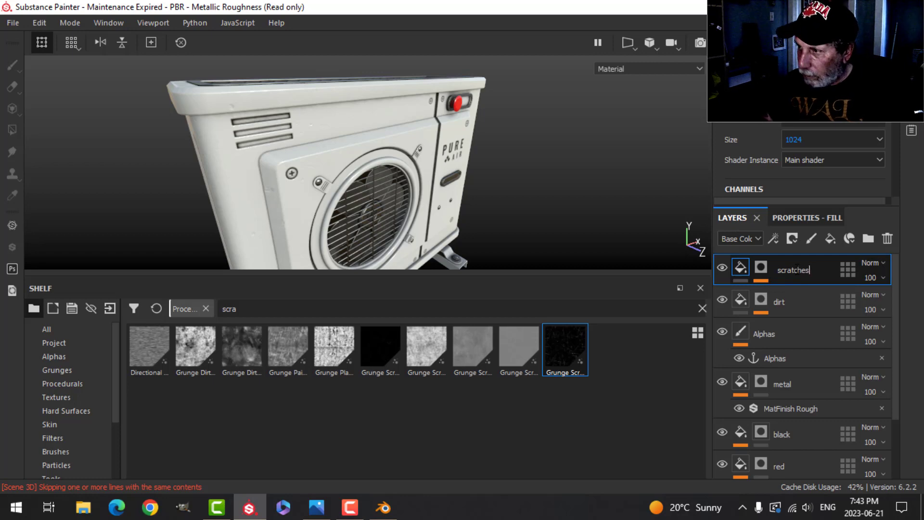
key(Return)
Set the texture set size to 2048 and inspect the scratches on the unit in the enlarged viewport
click(811, 140)
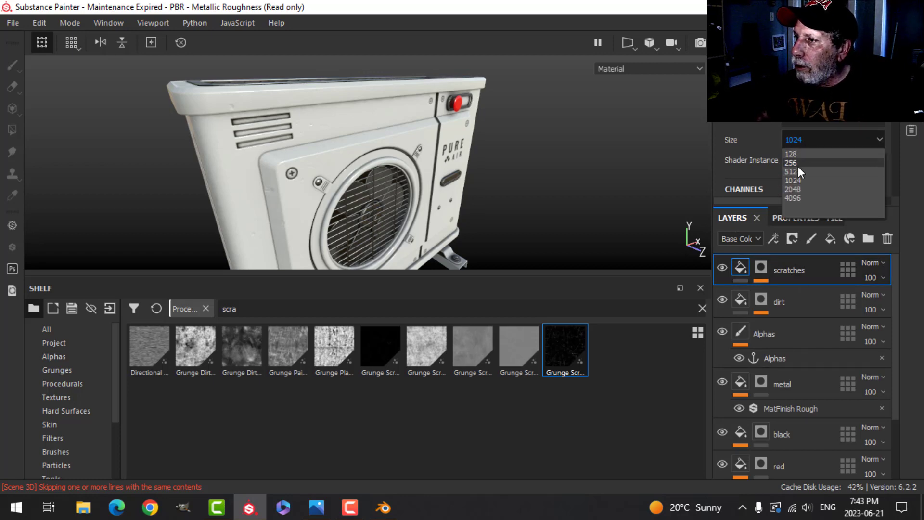
click(798, 190)
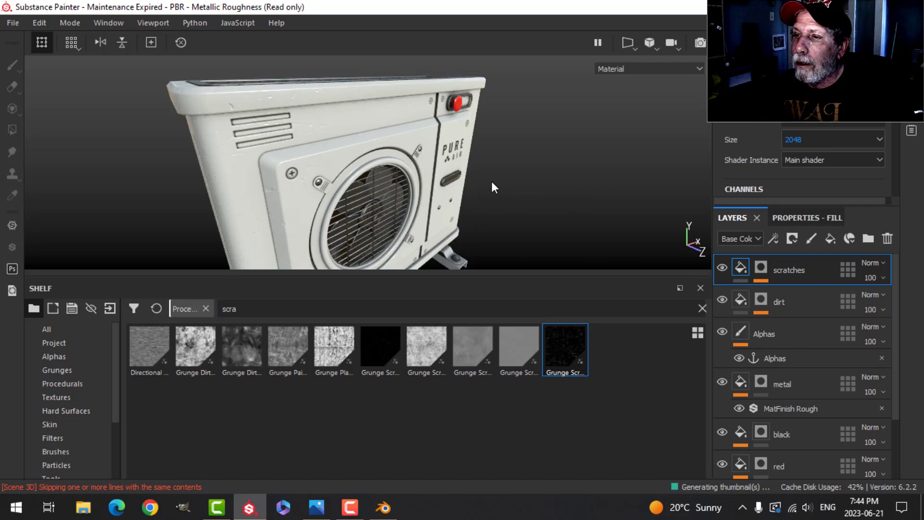
key(Tab)
scroll(455, 192, down, 1)
alt+drag(455, 192, 457, 166)
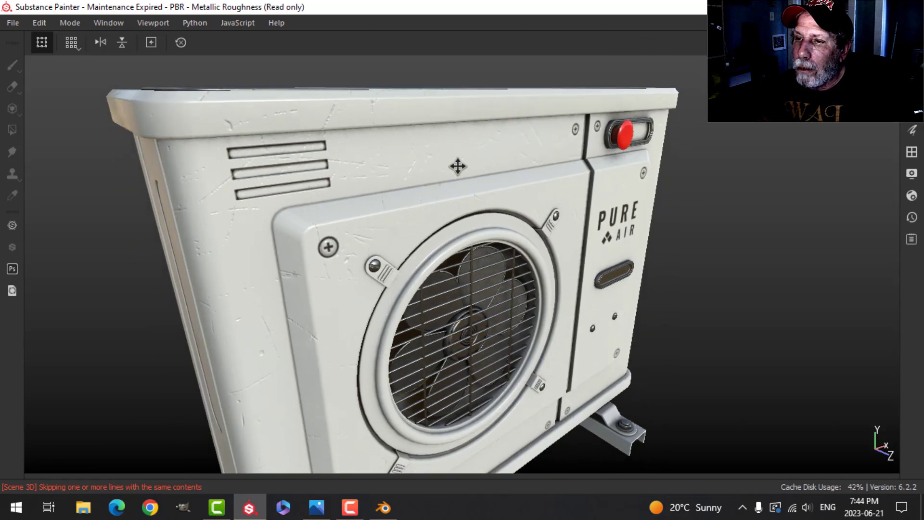
key(Tab)
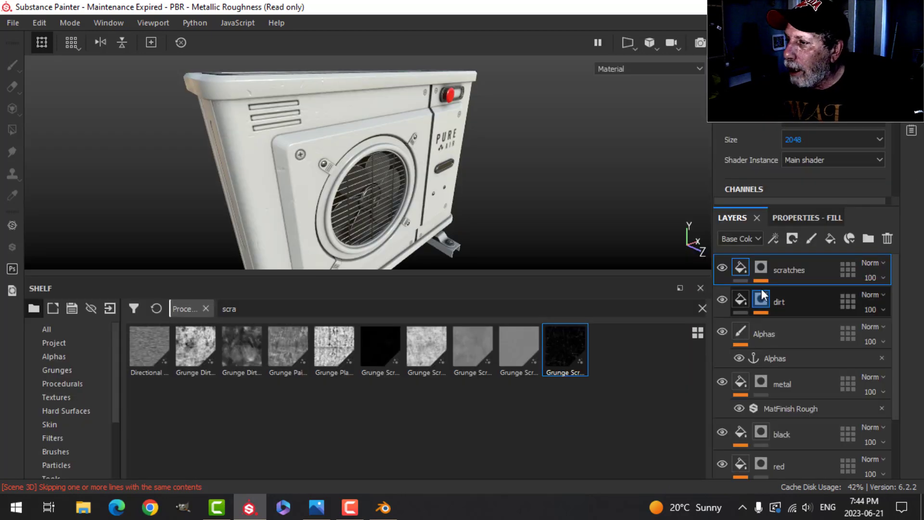
Set the Balance of the scratches mask's grunge fill to 0.15
click(765, 272)
click(795, 293)
click(798, 221)
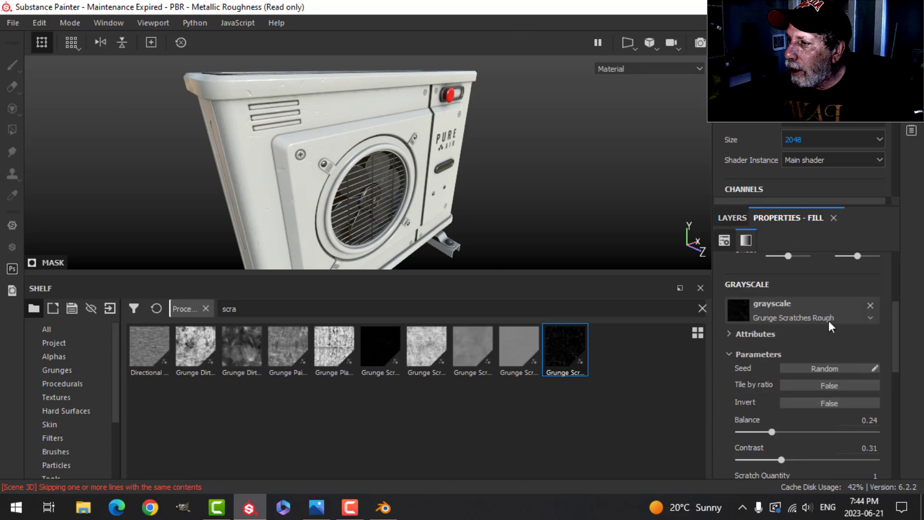
drag(772, 432, 747, 433)
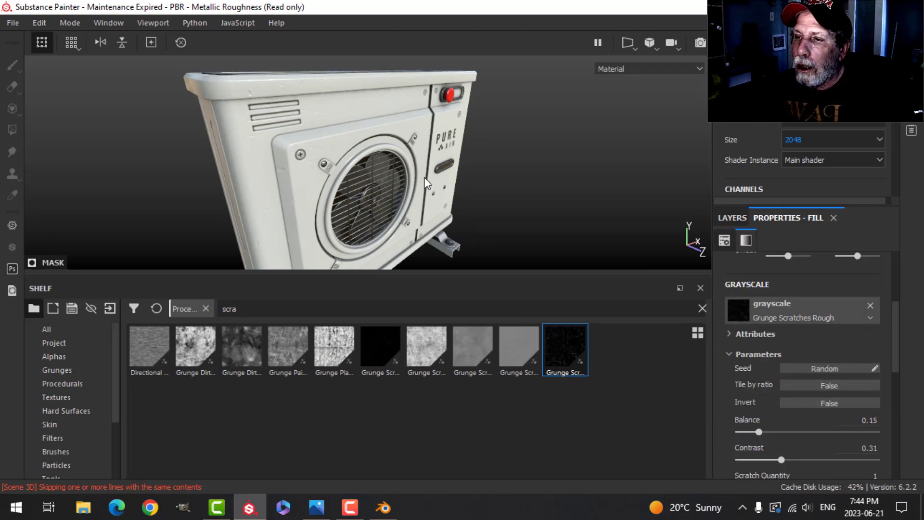
Hide the interface panels and examine the subtler scratches on the unit's top, front and side edges
key(Tab)
alt+drag(458, 160, 479, 171)
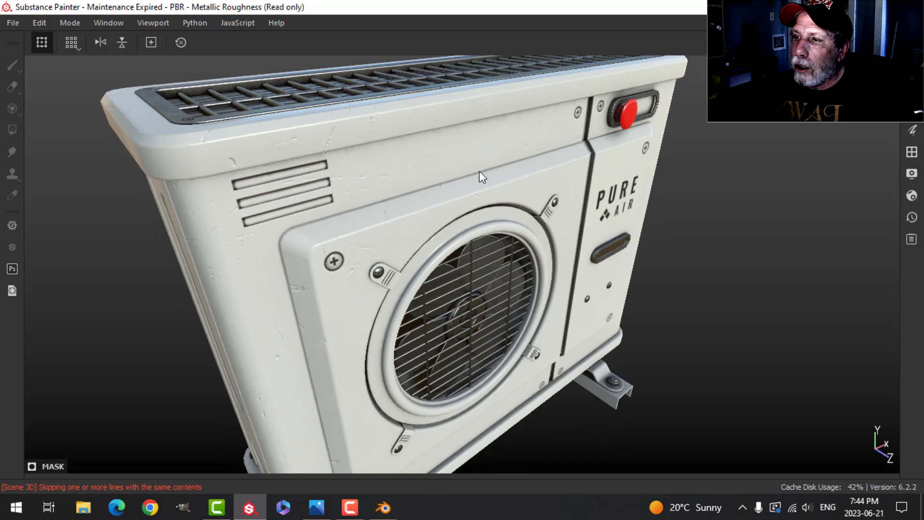
scroll(536, 204, down, 3)
scroll(408, 179, up, 2)
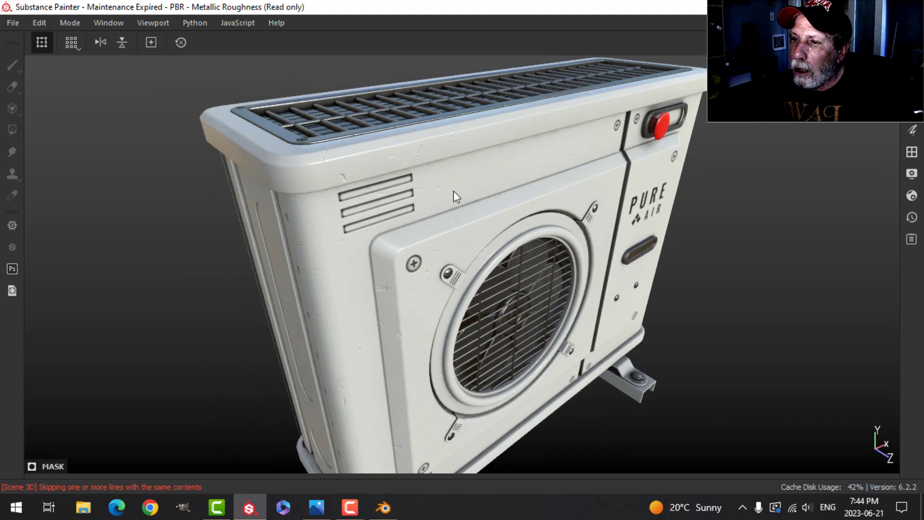
scroll(452, 191, up, 2)
scroll(448, 189, down, 3)
alt+drag(448, 190, 539, 213)
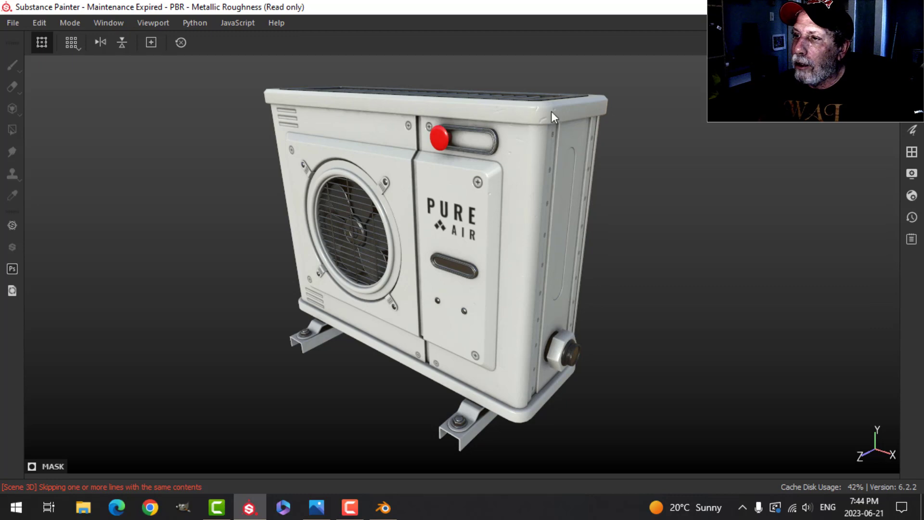
alt+drag(437, 252, 472, 241)
scroll(430, 217, up, 5)
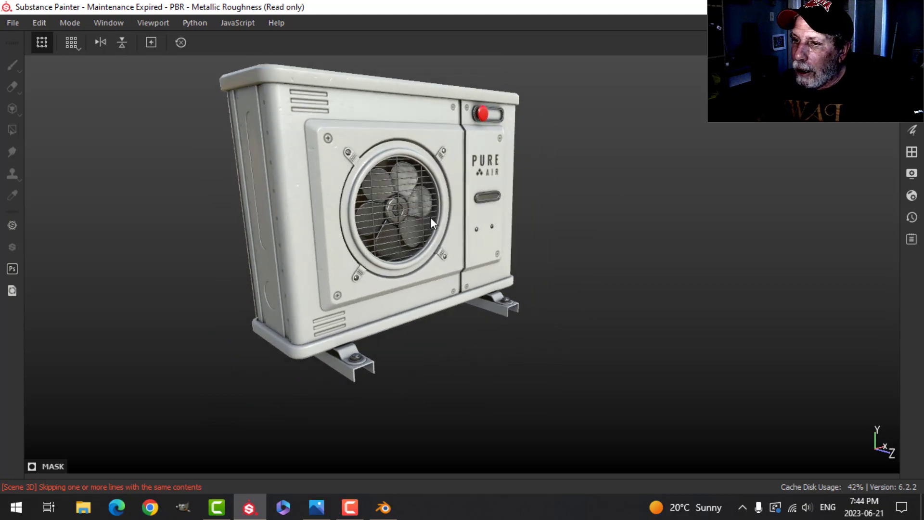
Review the textured air conditioner's overall look from several front and side angles
alt+drag(428, 219, 401, 217)
alt+middle_drag(400, 217, 423, 206)
alt+drag(422, 207, 419, 211)
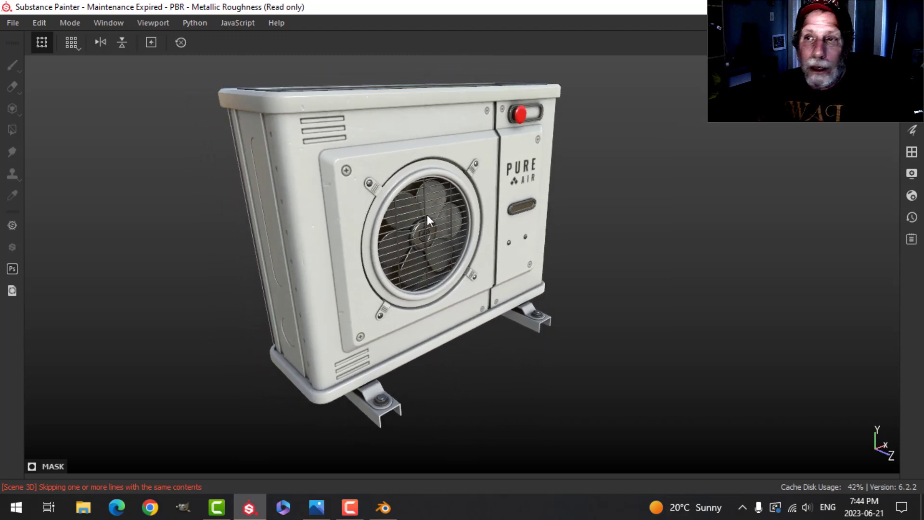
alt+middle_drag(440, 212, 442, 217)
alt+drag(441, 217, 440, 216)
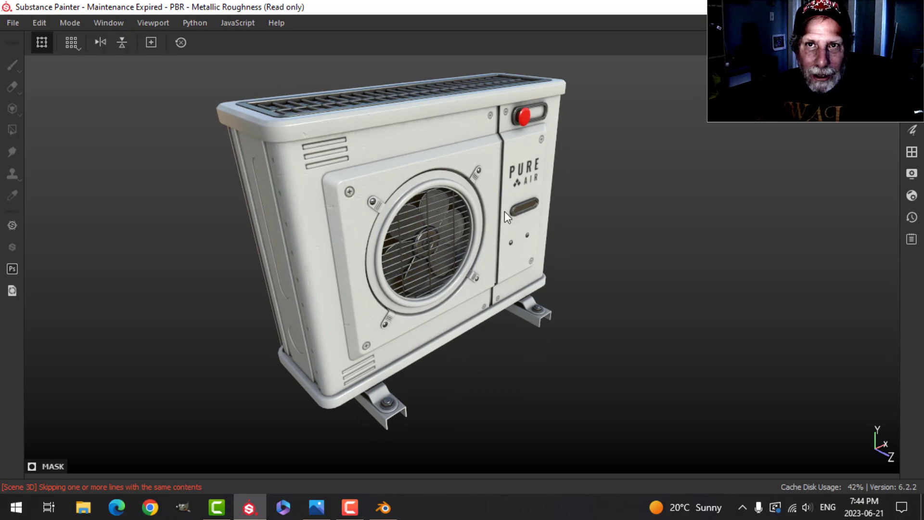
alt+drag(500, 215, 331, 174)
scroll(330, 182, up, 2)
alt+drag(468, 199, 389, 229)
alt+middle_drag(389, 230, 427, 223)
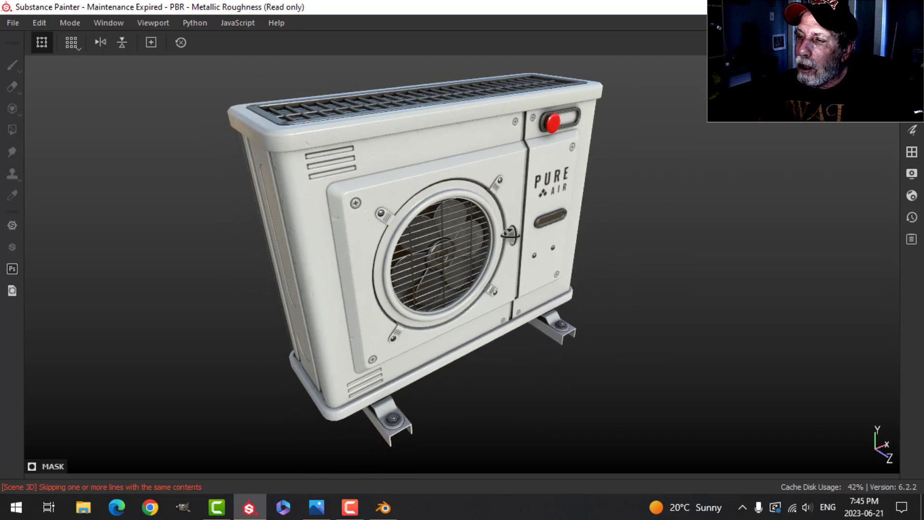
alt+drag(441, 211, 486, 218)
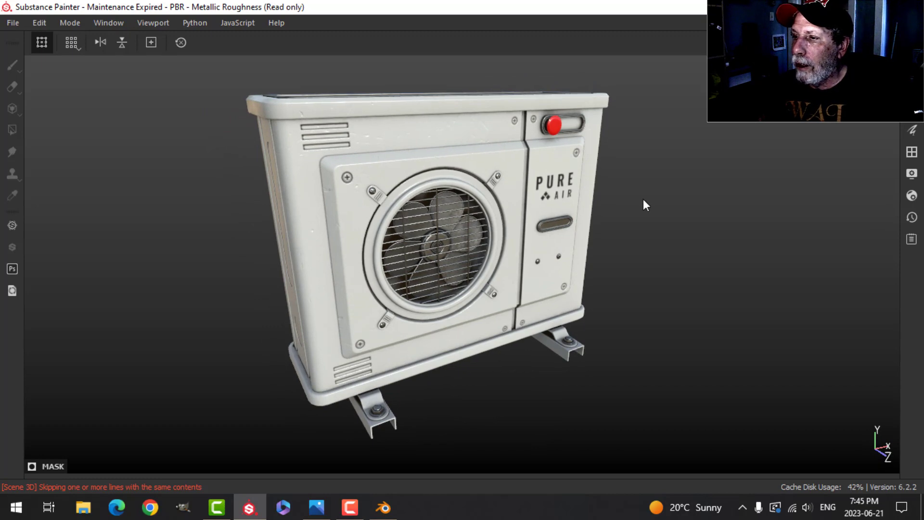